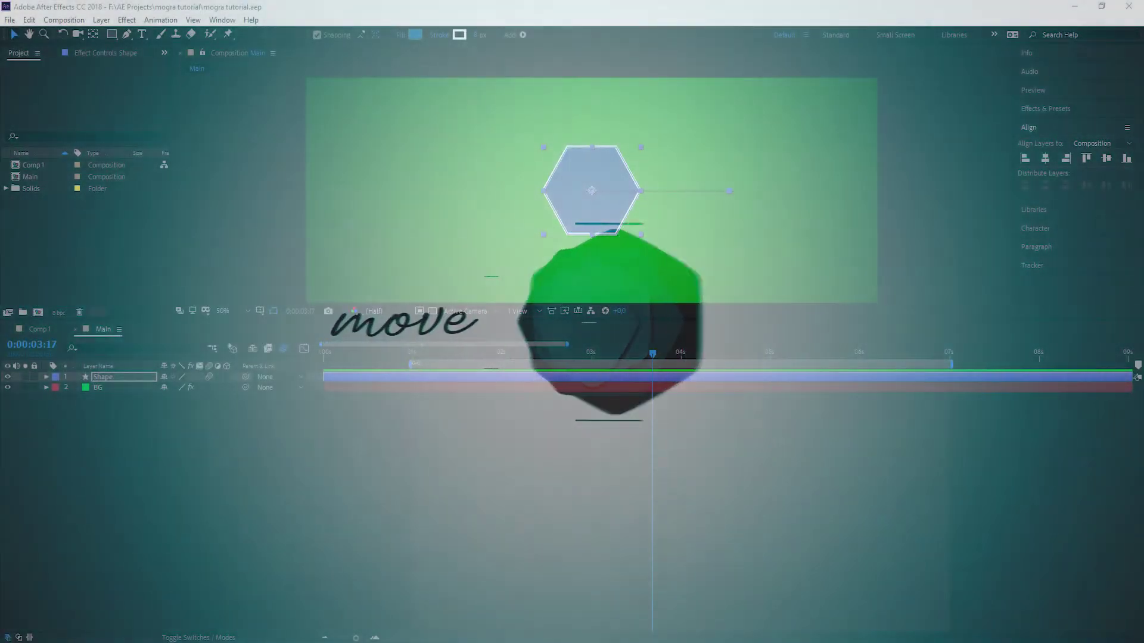
# Preview the hexagon's rotation and sideways move from 0:00:01:01.
pyautogui.click(416, 356)
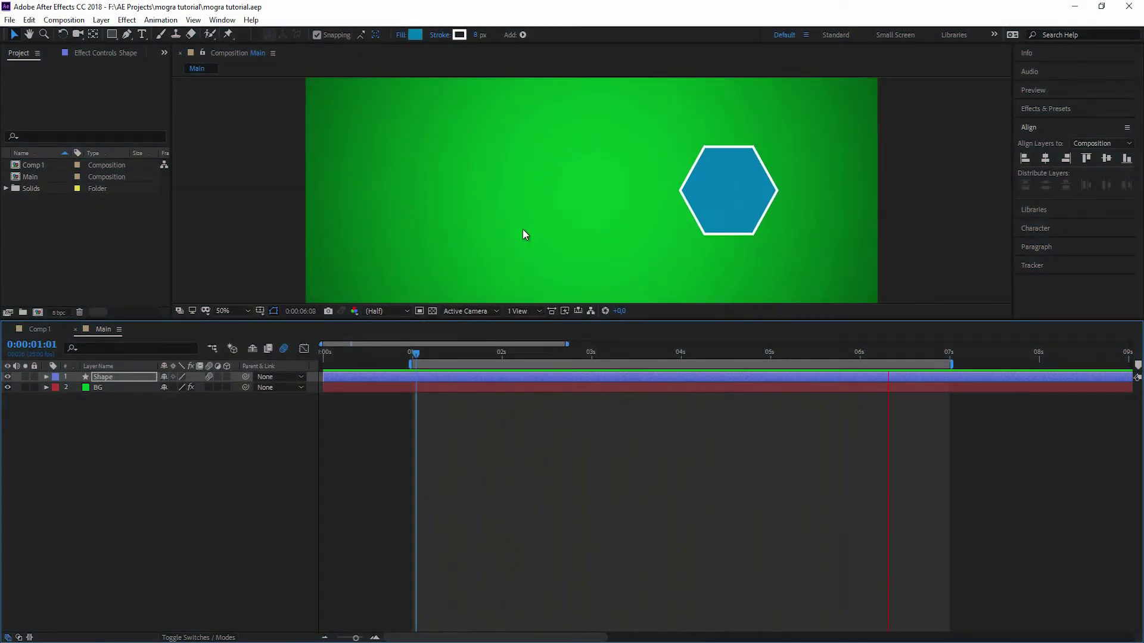
pyautogui.click(633, 413)
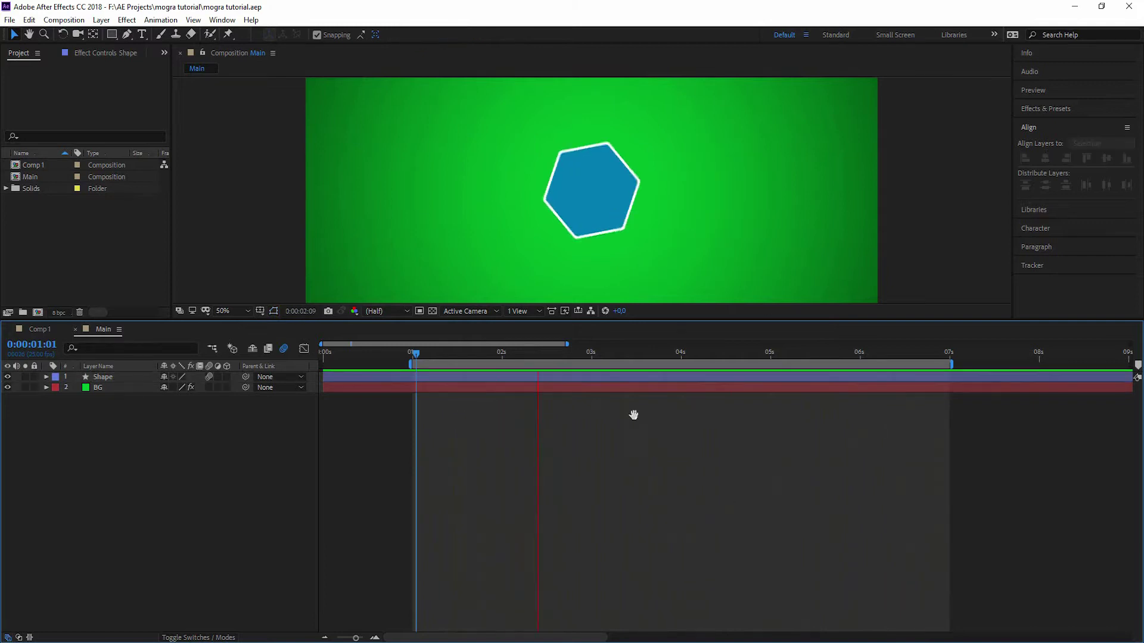
pyautogui.click(610, 381)
# Examine the Shape layer's X Position curve in the Graph Editor, and return to the layer bar view.
pyautogui.click(304, 349)
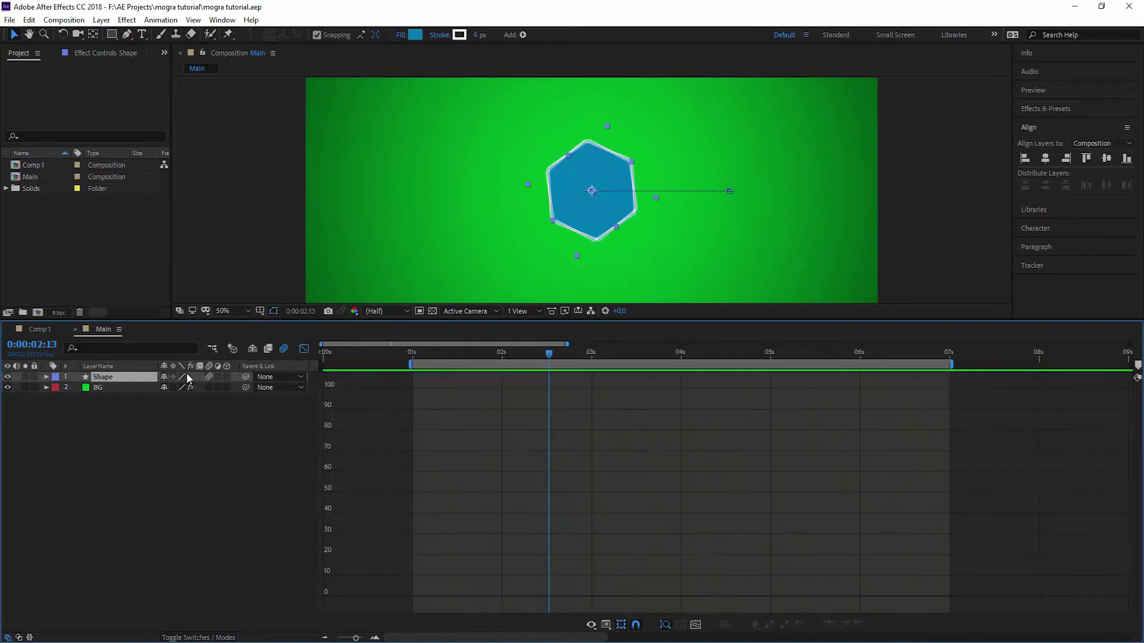
pyautogui.press('p')
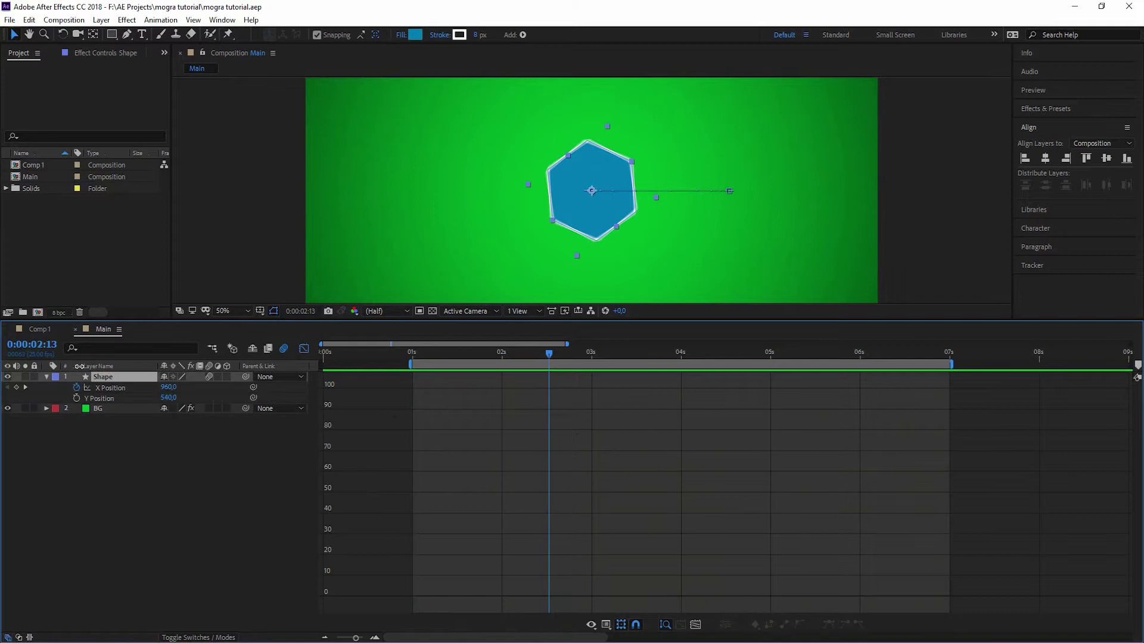
pyautogui.click(108, 387)
pyautogui.moveTo(549, 361); pyautogui.dragTo(557, 360)
pyautogui.moveTo(558, 354); pyautogui.dragTo(663, 370)
pyautogui.press('space')
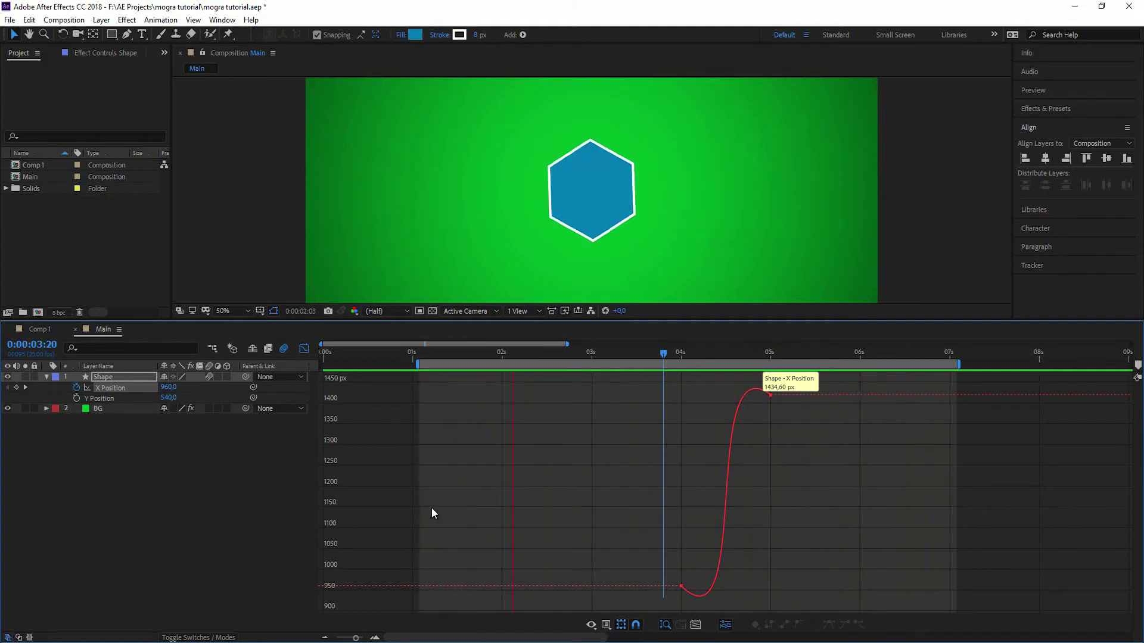
pyautogui.click(67, 428)
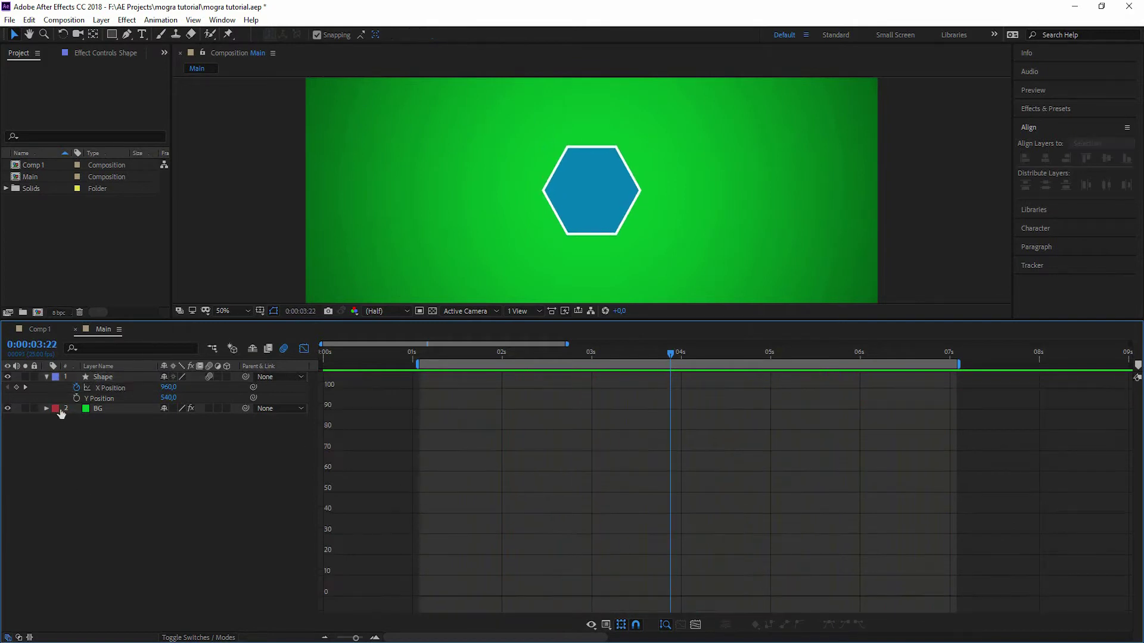
pyautogui.click(46, 377)
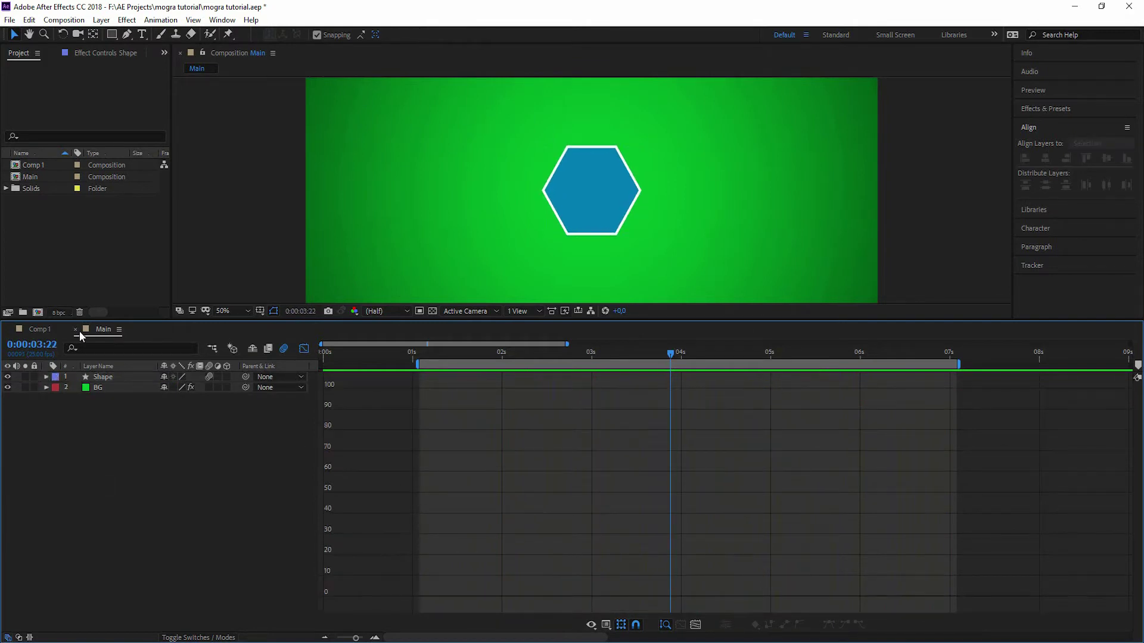
pyautogui.click(302, 351)
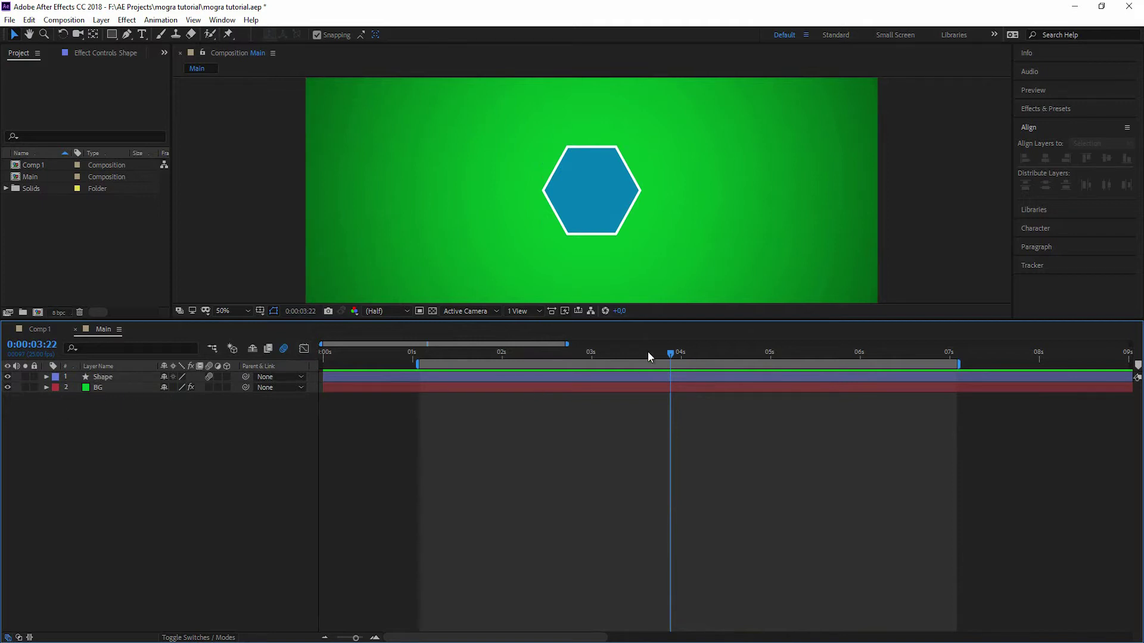
# Show the rulers and place a vertical guide at the hexagon's left tip at 0:00:03:24.
pyautogui.moveTo(648, 353); pyautogui.dragTo(676, 366)
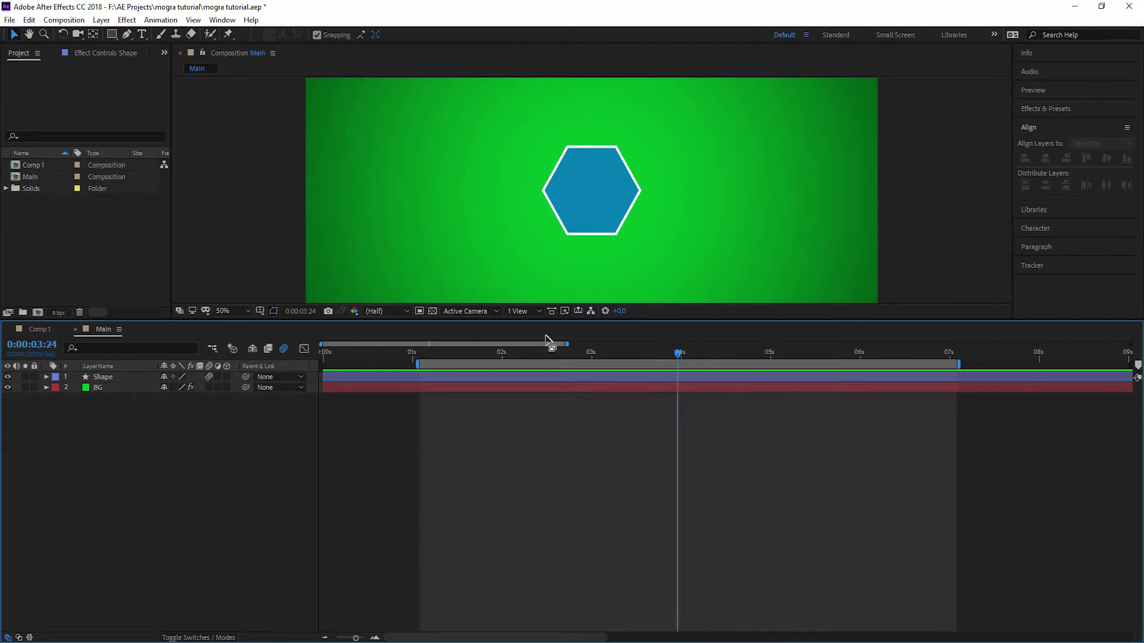
pyautogui.moveTo(546, 322); pyautogui.dragTo(547, 414)
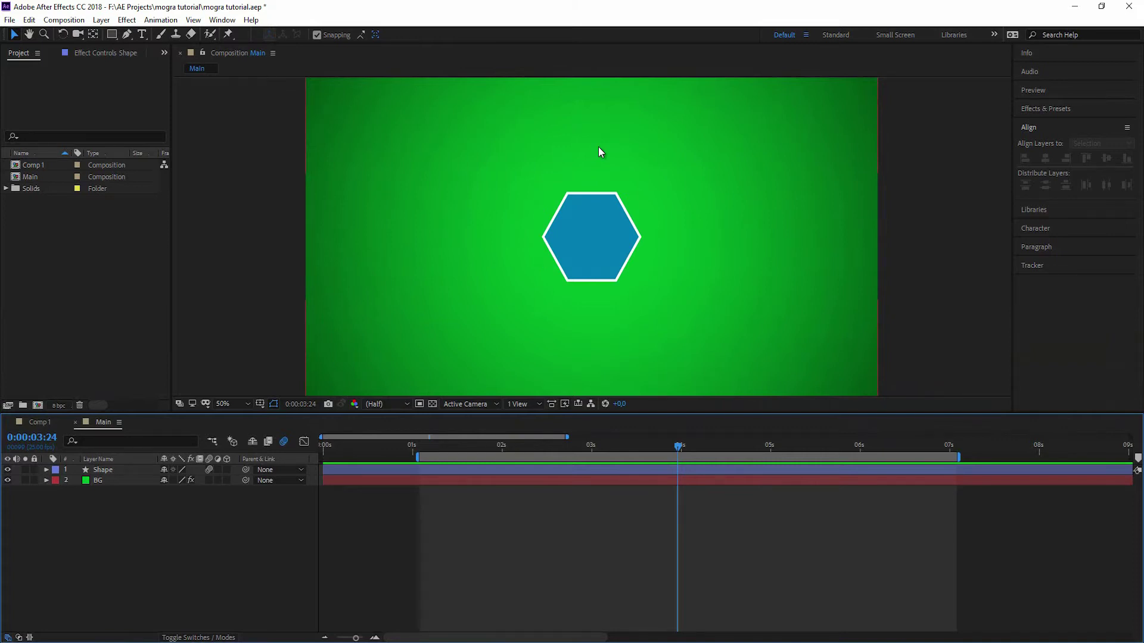
pyautogui.hotkey('ctrl', 'r')
pyautogui.moveTo(676, 447); pyautogui.dragTo(677, 447)
pyautogui.moveTo(180, 216); pyautogui.dragTo(469, 248)
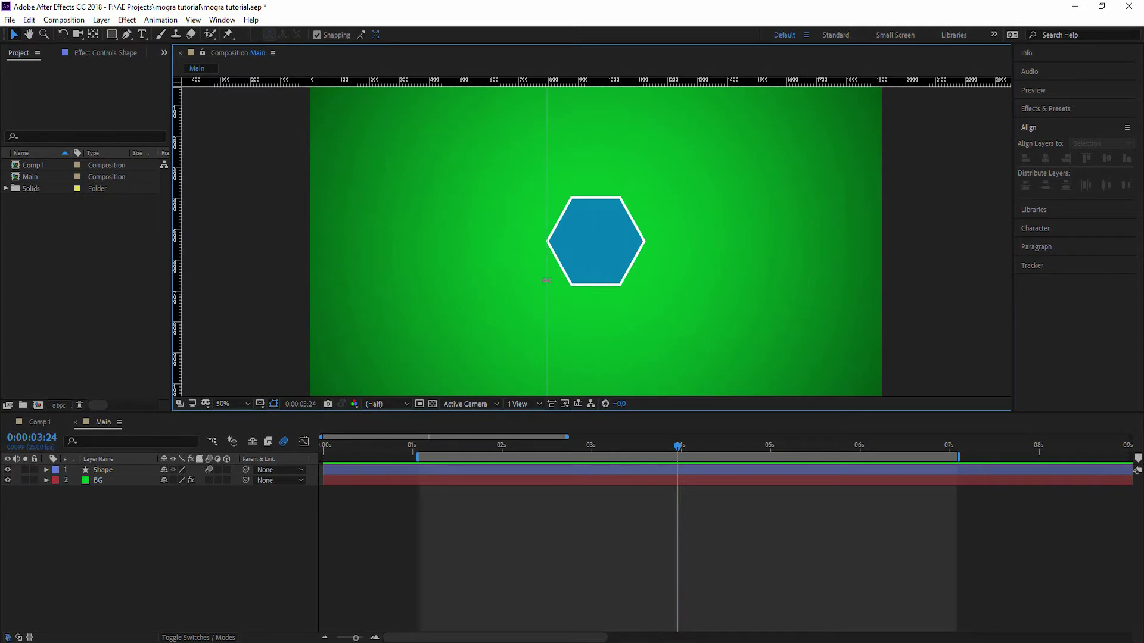
pyautogui.scroll(4, 554, 262)
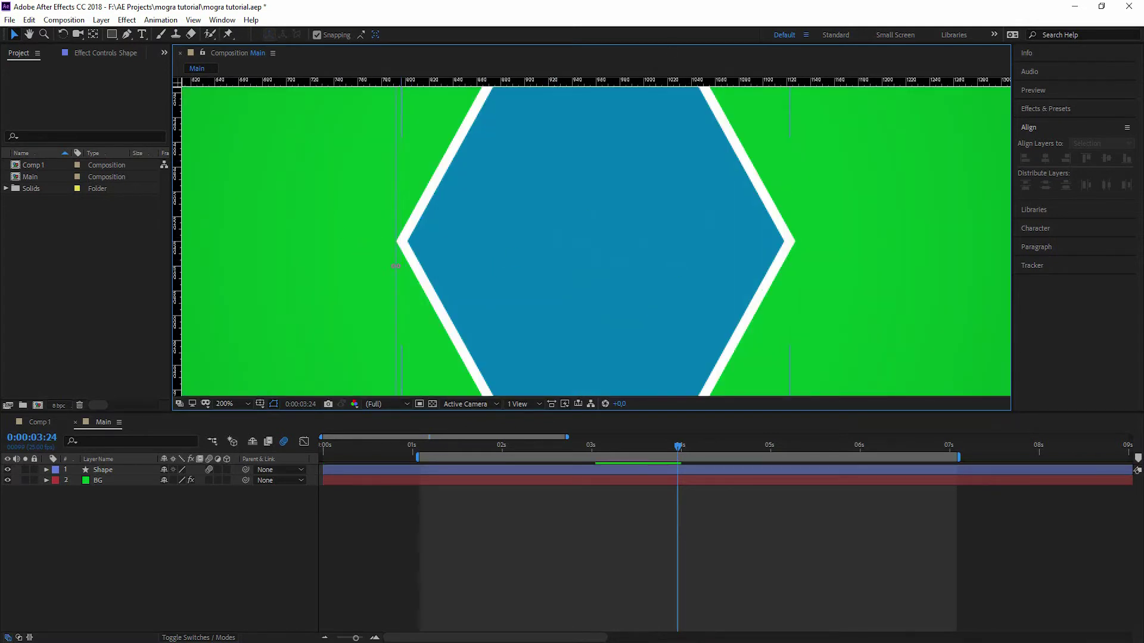
# Place a second vertical guide at the hexagon's left tip in its moved position at 0:00:05:05.
pyautogui.moveTo(396, 267); pyautogui.dragTo(793, 449)
pyautogui.moveTo(177, 205); pyautogui.dragTo(848, 288)
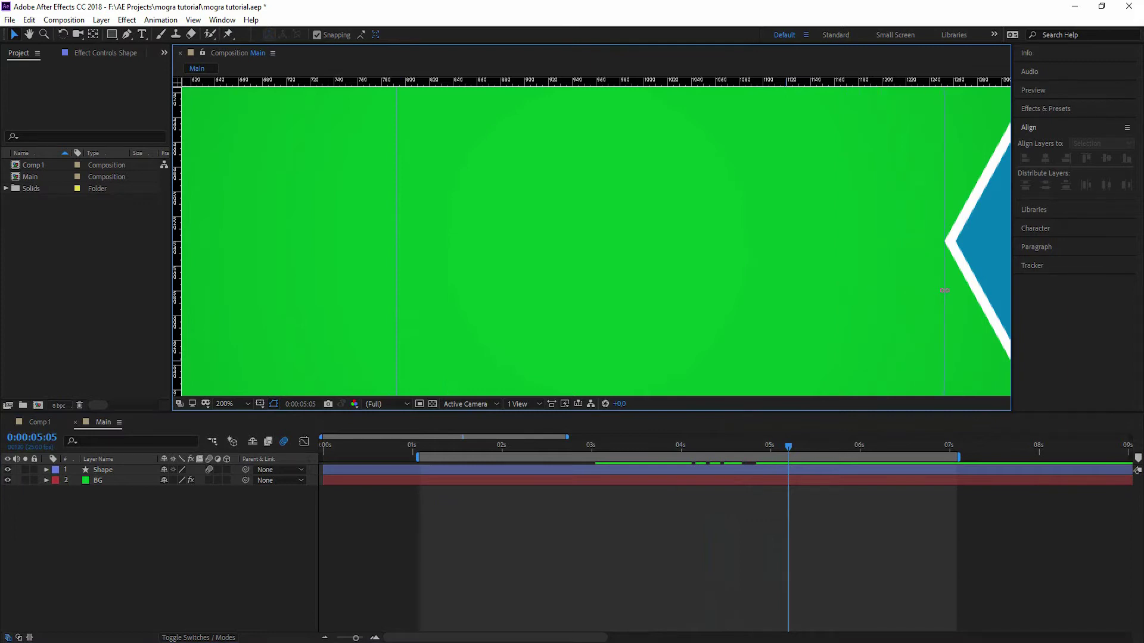
pyautogui.press(',')
pyautogui.press(',')
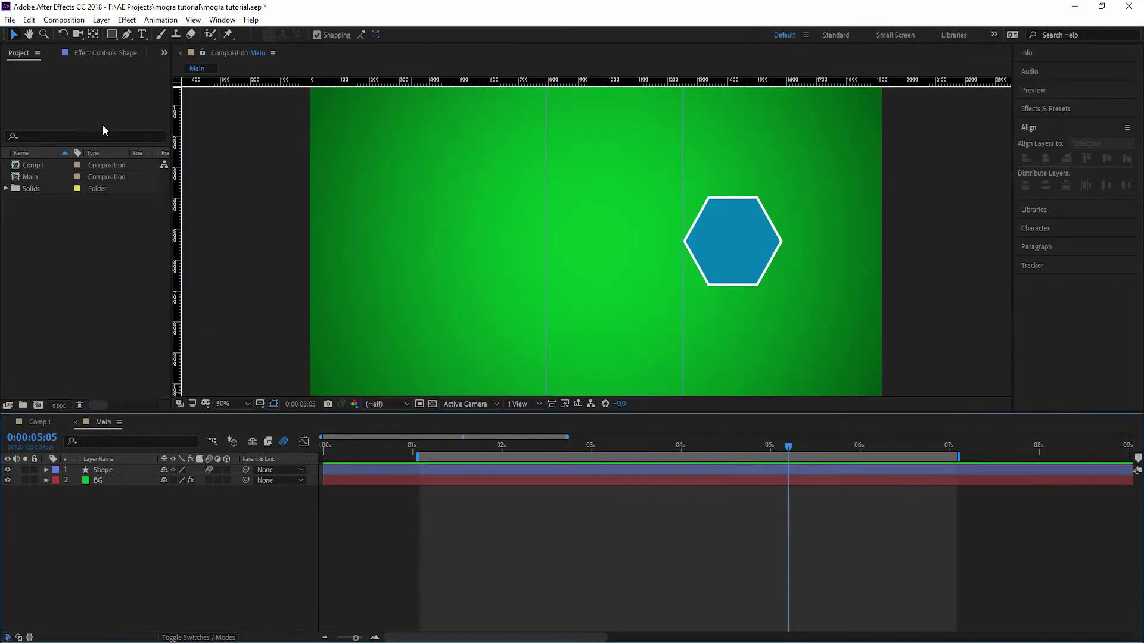
# Draw a straight line with the Pen tool between the two vertical guides, above the hexagon.
pyautogui.click(128, 37)
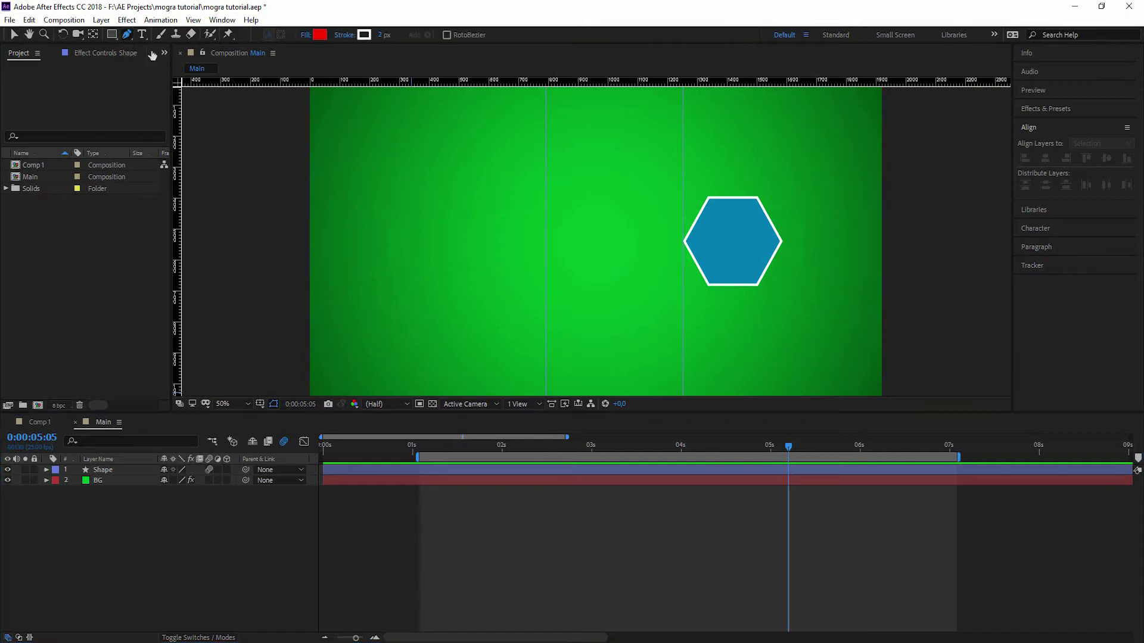
pyautogui.click(549, 143)
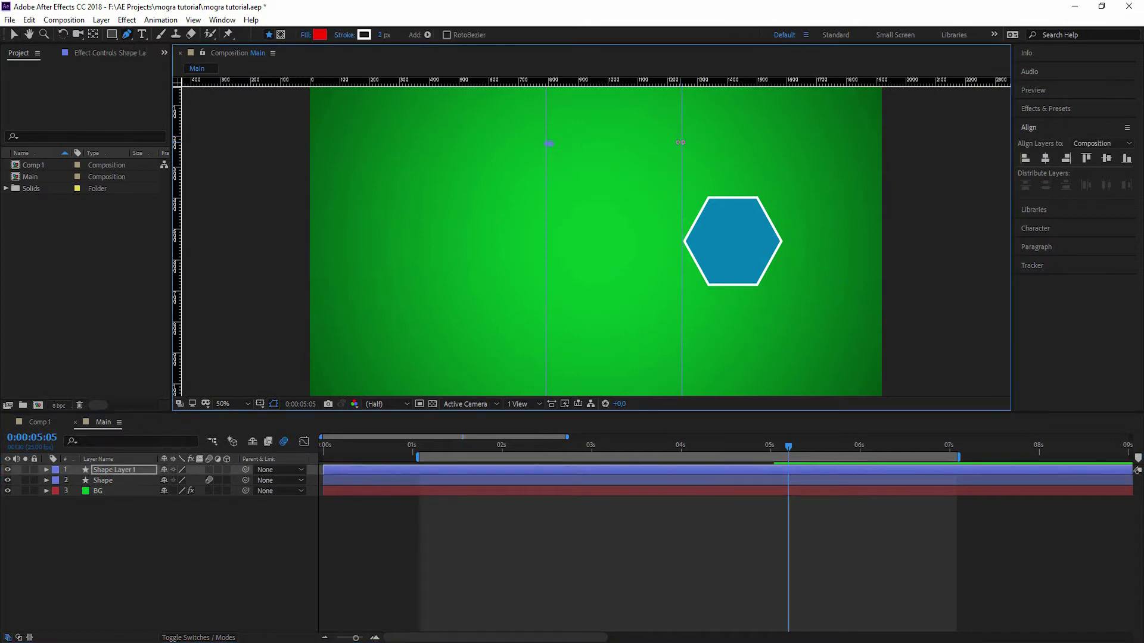
pyautogui.click(679, 142)
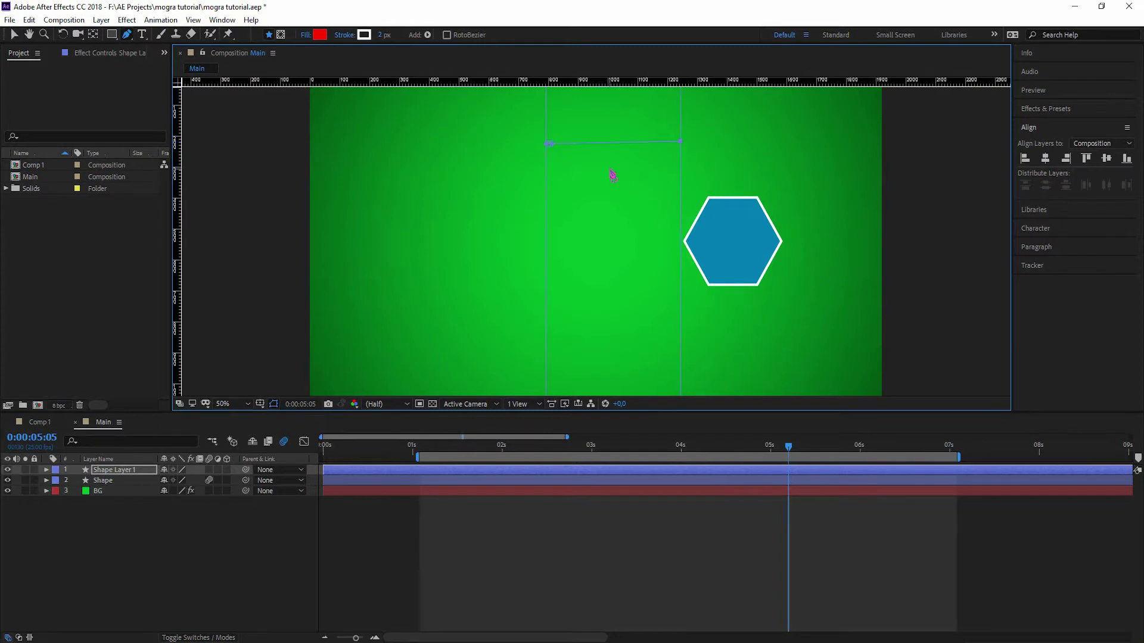
# Move the line's left endpoint onto the left vertical guide.
pyautogui.scroll(2, 620, 107)
pyautogui.scroll(2, 439, 246)
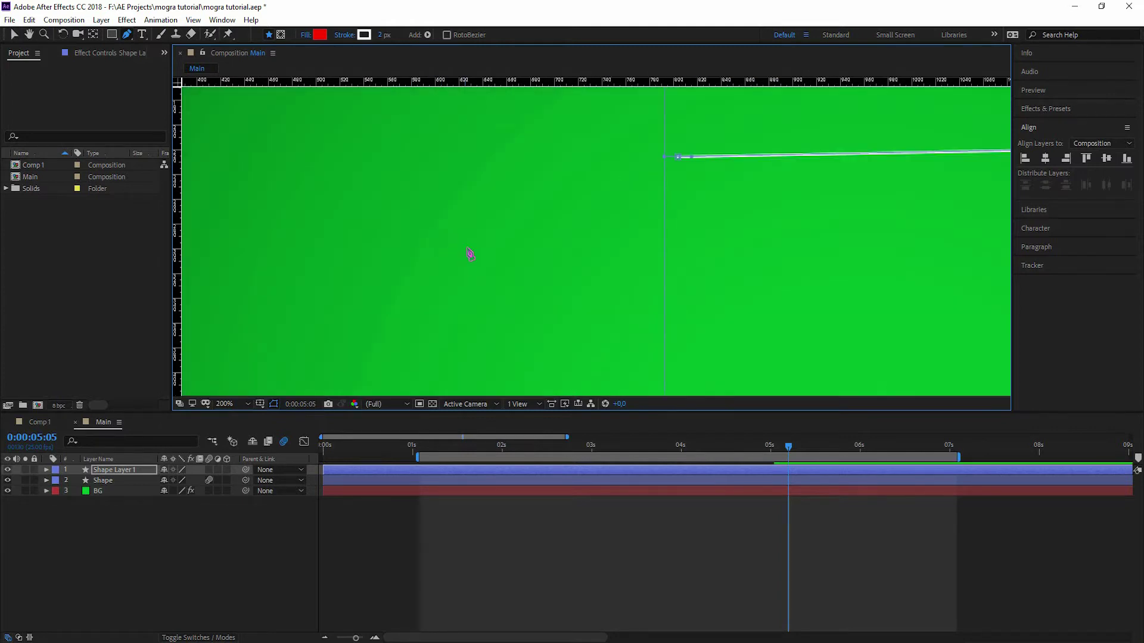
pyautogui.press('v')
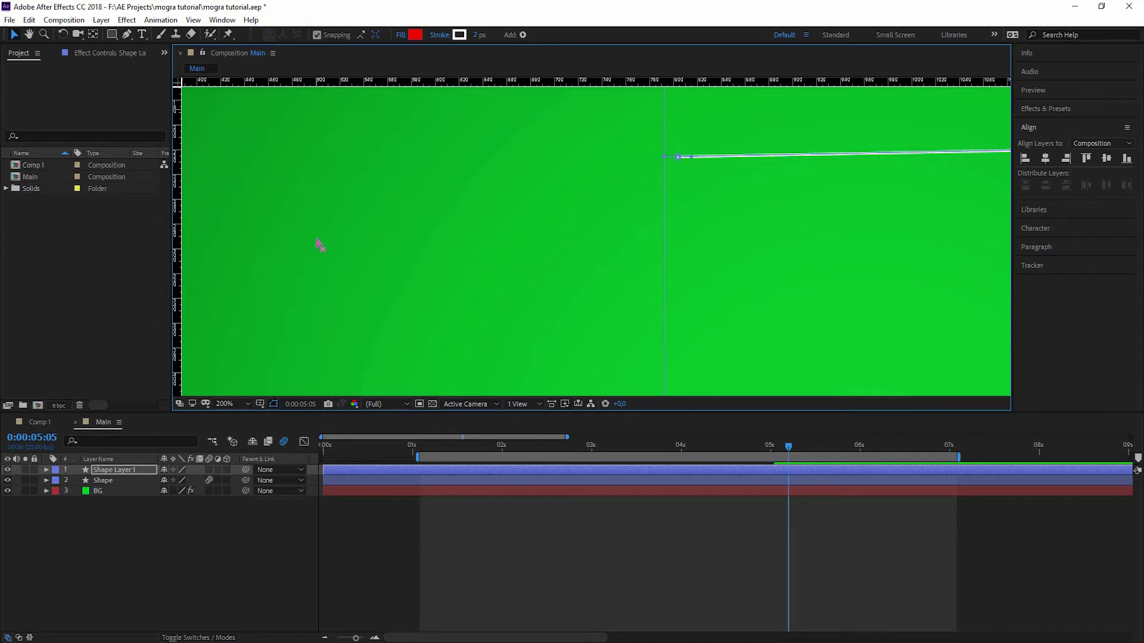
pyautogui.moveTo(679, 158)
pyautogui.mouseDown()
pyautogui.moveTo(689, 197)
pyautogui.moveTo(665, 164)
pyautogui.moveTo(688, 165)
pyautogui.moveTo(669, 163)
pyautogui.moveTo(665, 146)
pyautogui.mouseUp()
# Level the line by aligning both endpoints to a temporary horizontal guide, and remove that guide.
pyautogui.press(',')
pyautogui.moveTo(770, 83); pyautogui.dragTo(768, 152)
pyautogui.moveTo(631, 199); pyautogui.dragTo(631, 153)
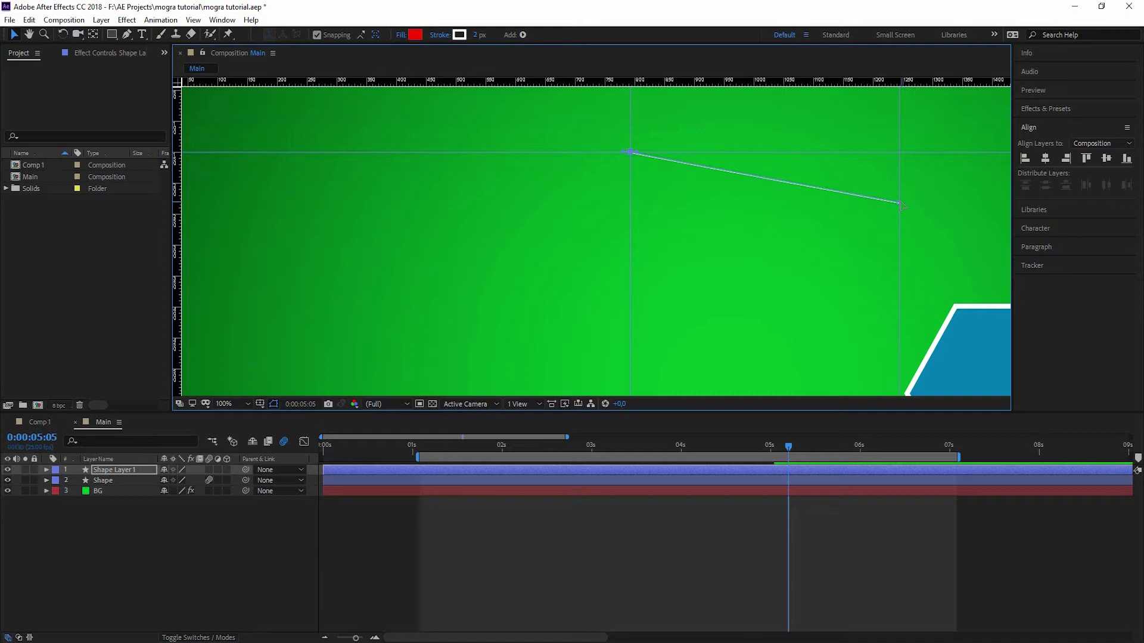
pyautogui.moveTo(899, 203); pyautogui.dragTo(898, 152)
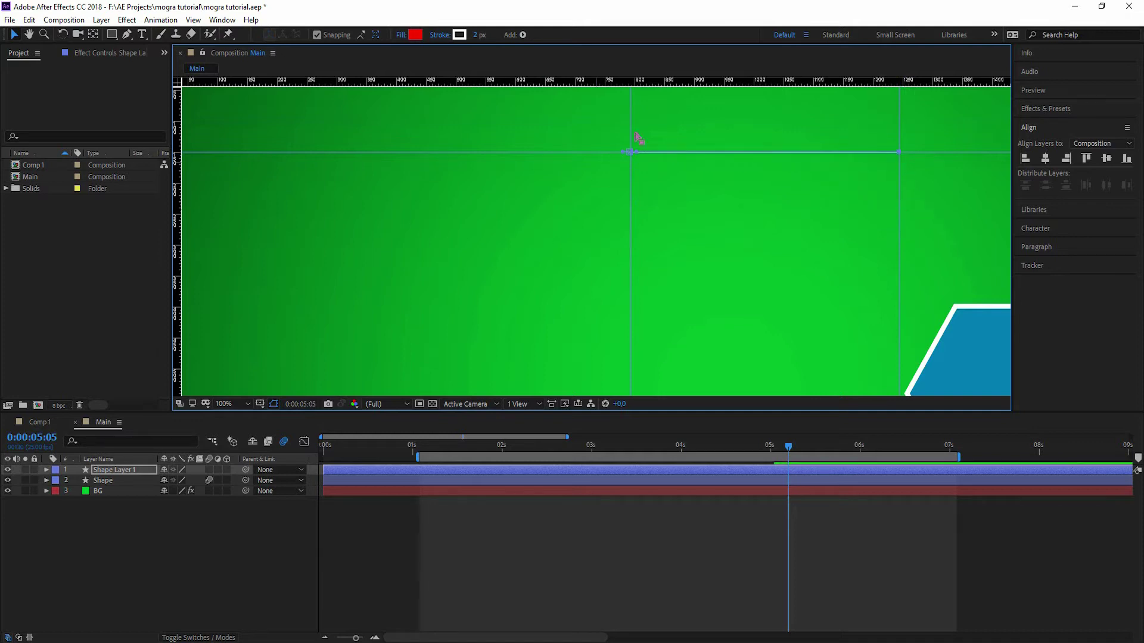
pyautogui.moveTo(507, 153); pyautogui.dragTo(510, 35)
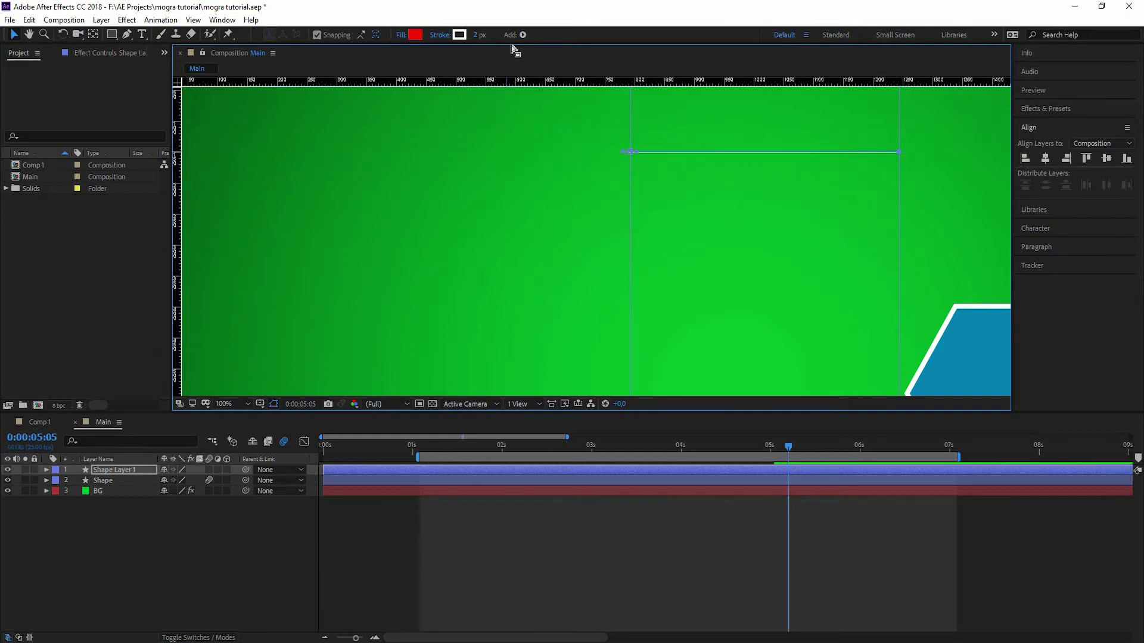
pyautogui.click(280, 524)
pyautogui.scroll(-1, 854, 224)
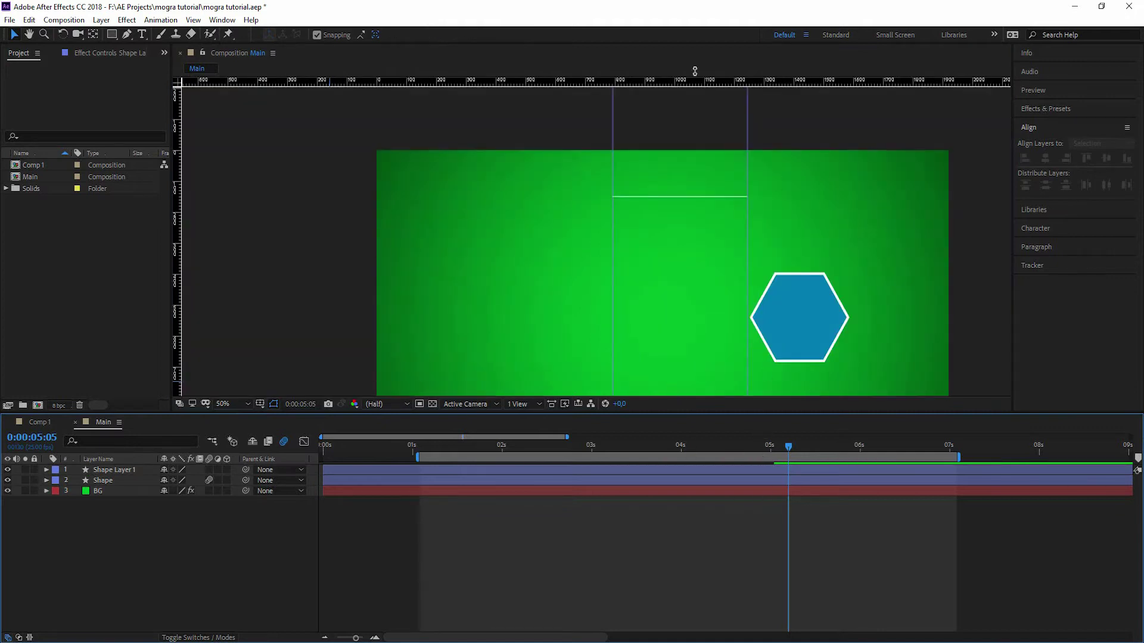
# Rename the new line's shape layer as "moving stroke".
pyautogui.click(128, 469)
pyautogui.press('Return')
pyautogui.write('moving stroke')
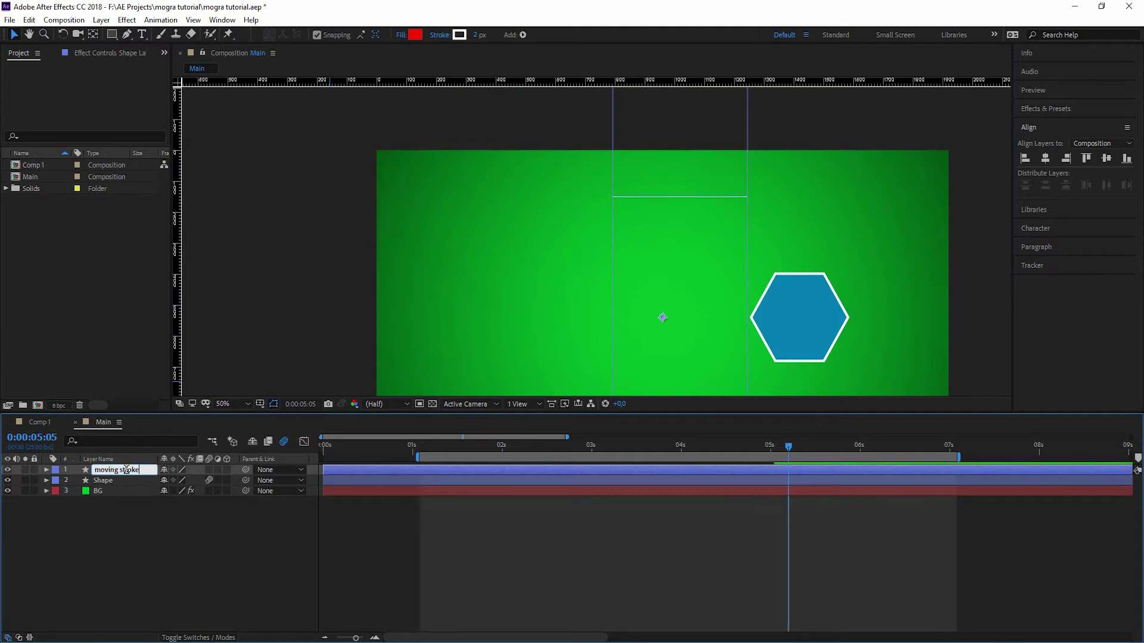
pyautogui.click(359, 523)
# Reveal the Shape layer's keyframes and place composition markers 1 and 2 at its X Position keyframes, at 4 and 5 seconds.
pyautogui.click(94, 476)
pyautogui.click(60, 522)
pyautogui.click(103, 481)
pyautogui.press('u')
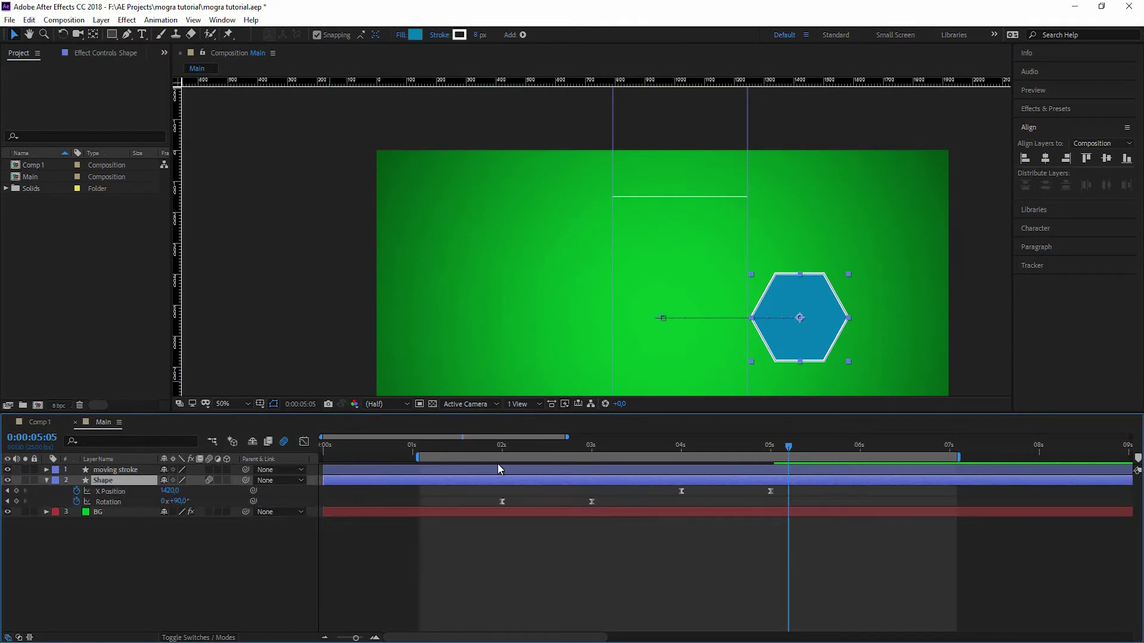
pyautogui.click(679, 446)
pyautogui.moveTo(1138, 461); pyautogui.dragTo(685, 469)
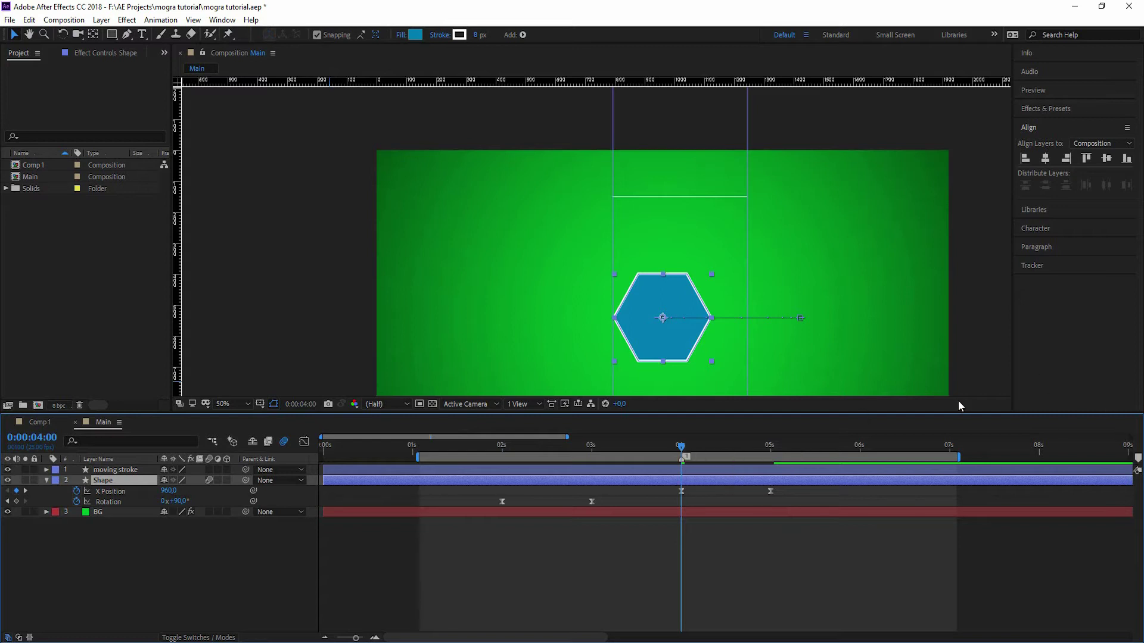
pyautogui.moveTo(1138, 460)
pyautogui.mouseDown()
pyautogui.moveTo(722, 458)
pyautogui.moveTo(770, 454)
pyautogui.mouseUp()
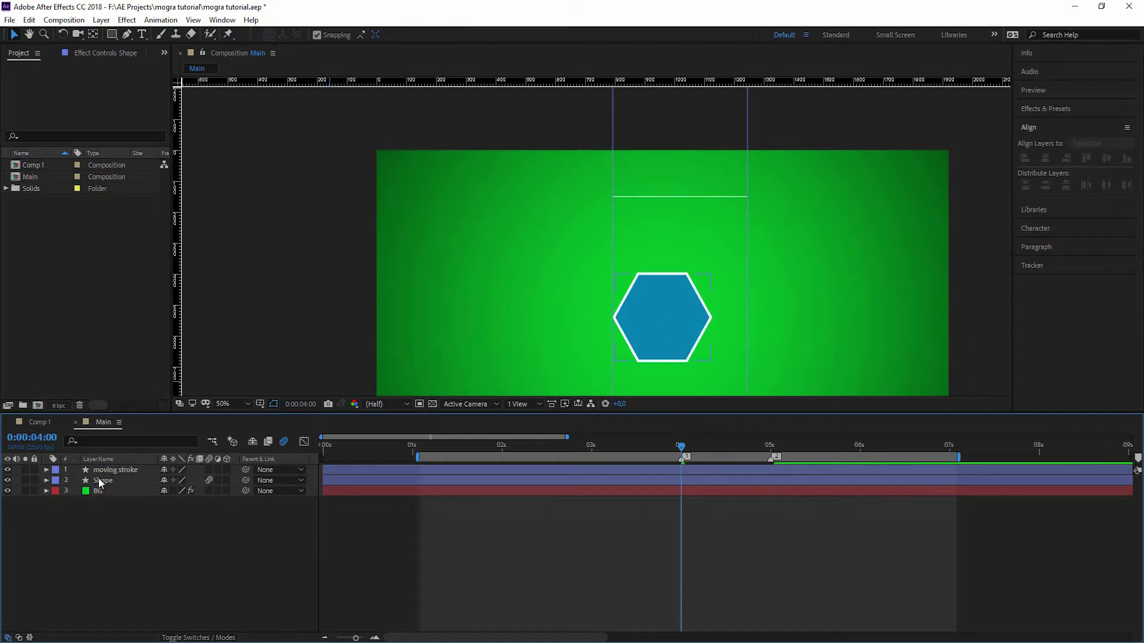
# Set the stroke width of Stroke 1 on the moving stroke layer to 8.
pyautogui.click(106, 470)
pyautogui.click(46, 470)
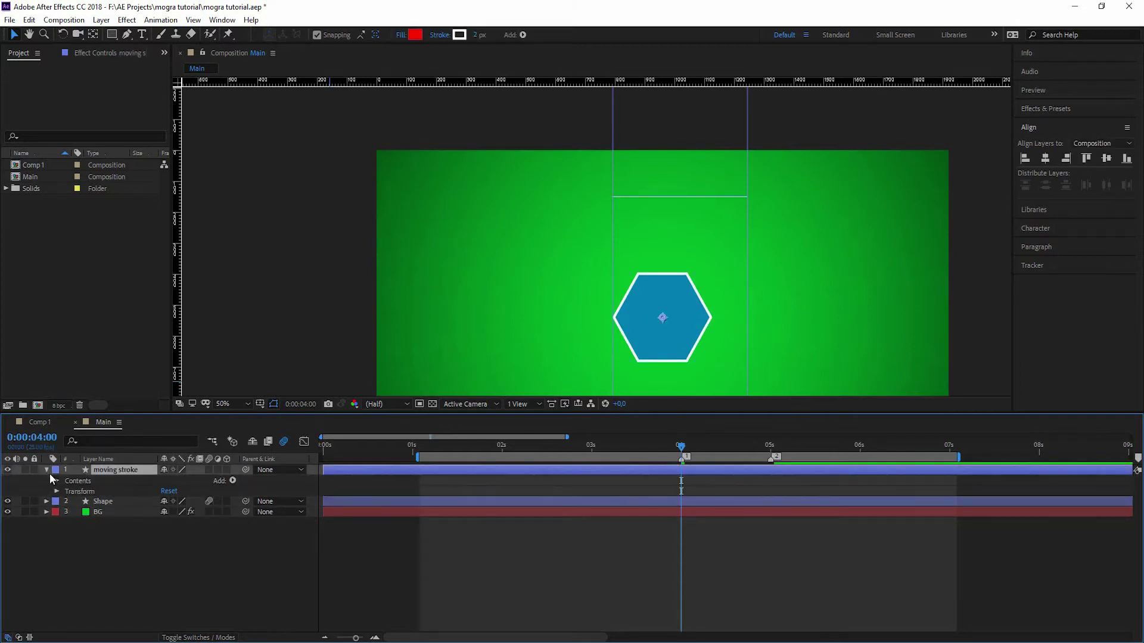
pyautogui.click(57, 481)
pyautogui.click(67, 491)
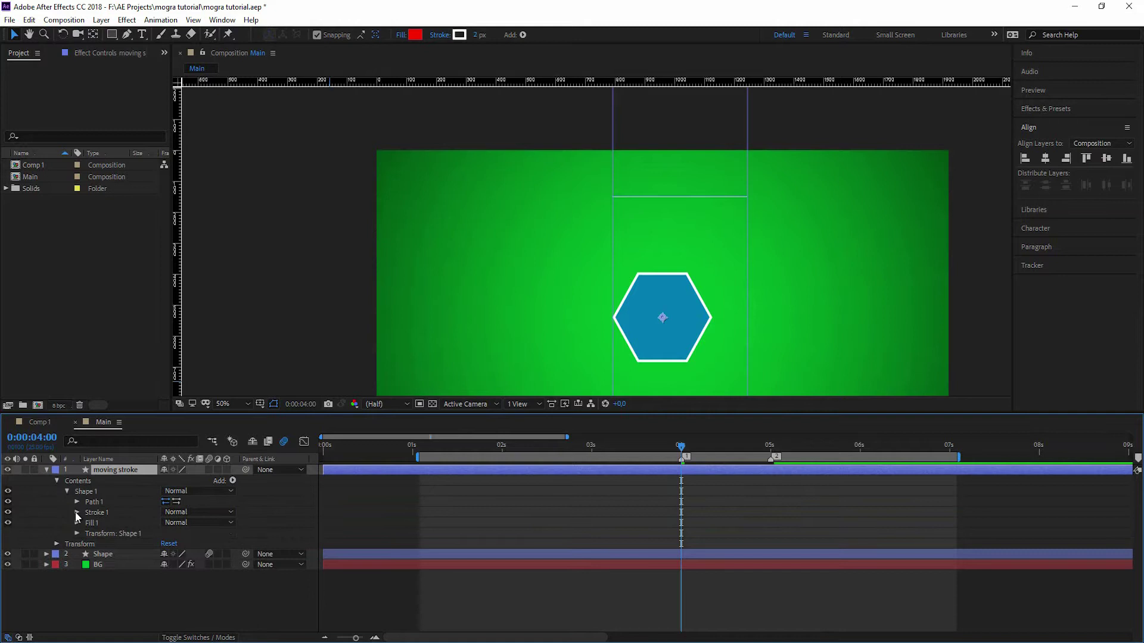
pyautogui.click(77, 512)
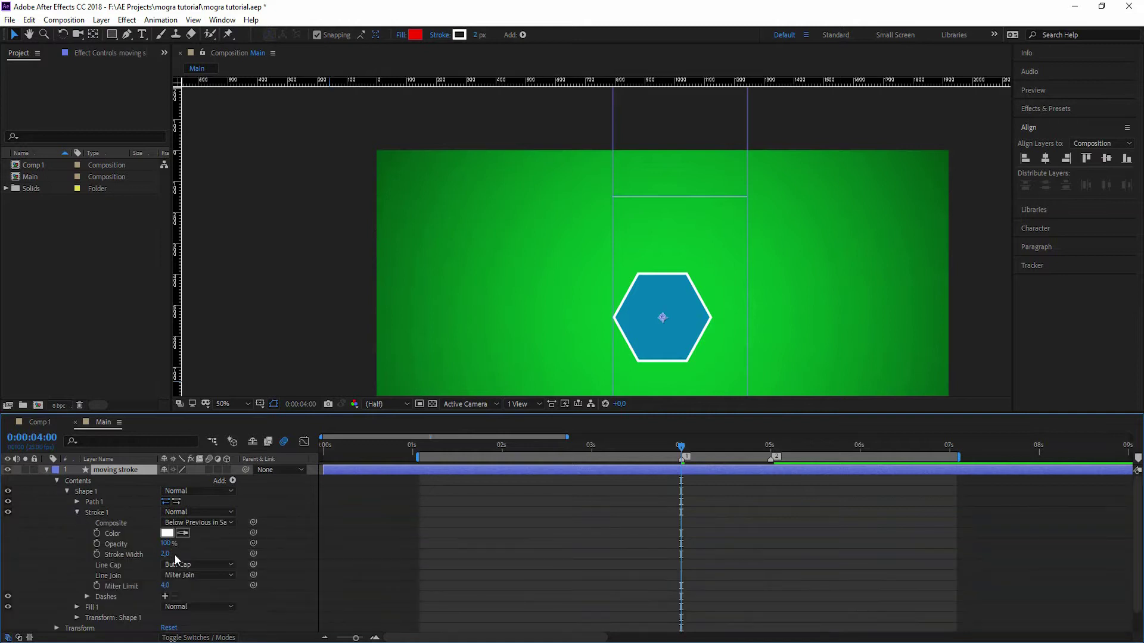
pyautogui.moveTo(167, 554); pyautogui.dragTo(168, 554)
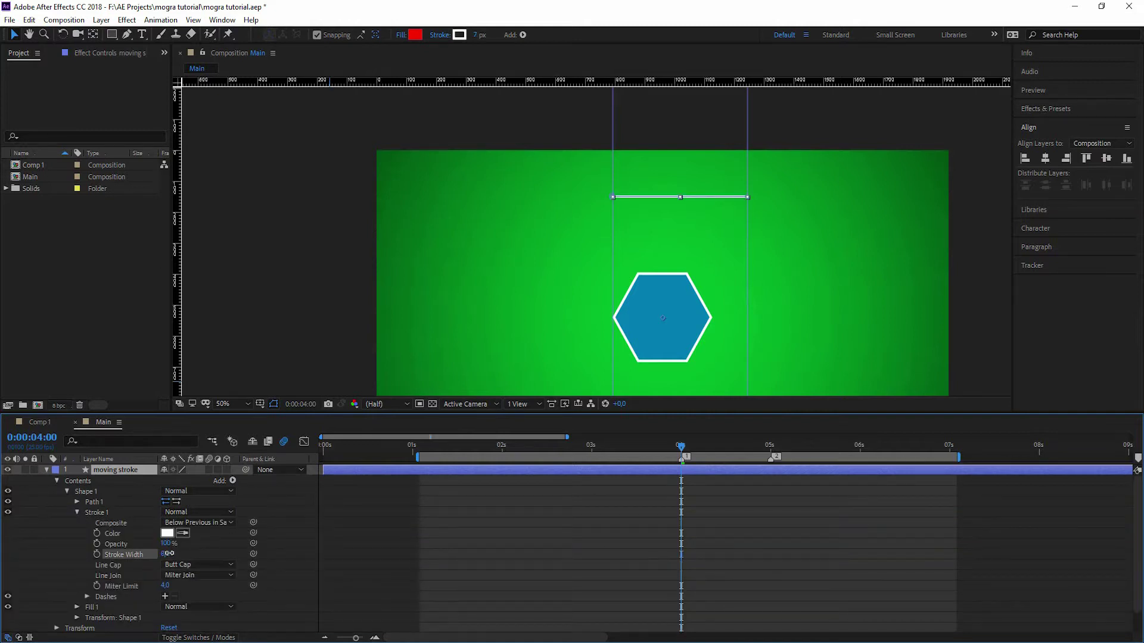
pyautogui.click(188, 554)
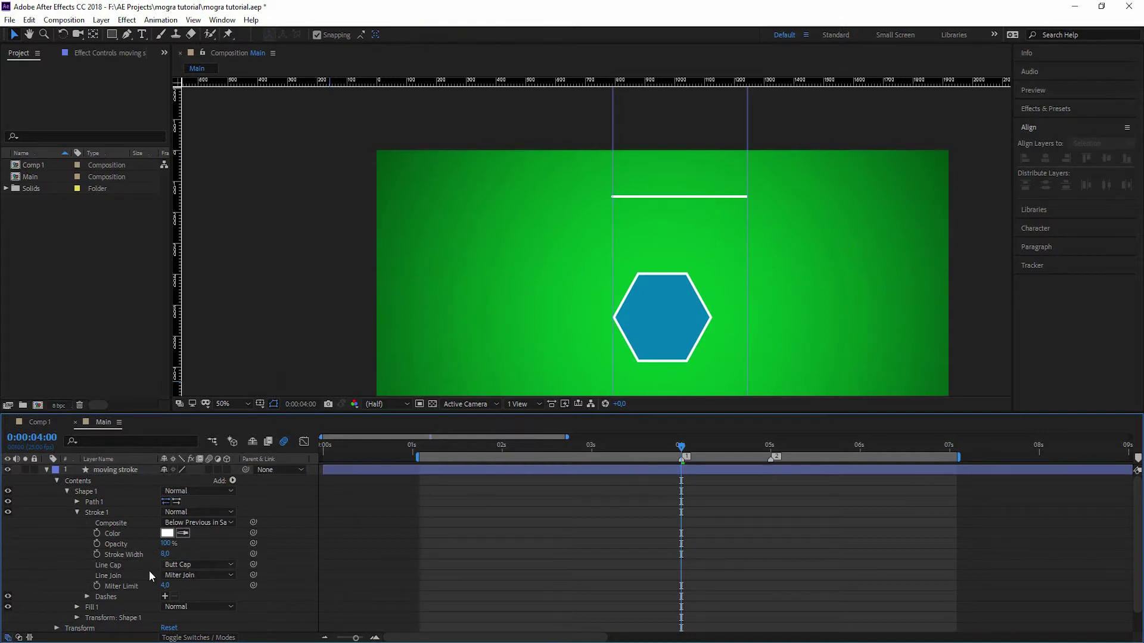
# Look at the stroke's Line Cap options and inspect both ends of the line up close.
pyautogui.click(210, 564)
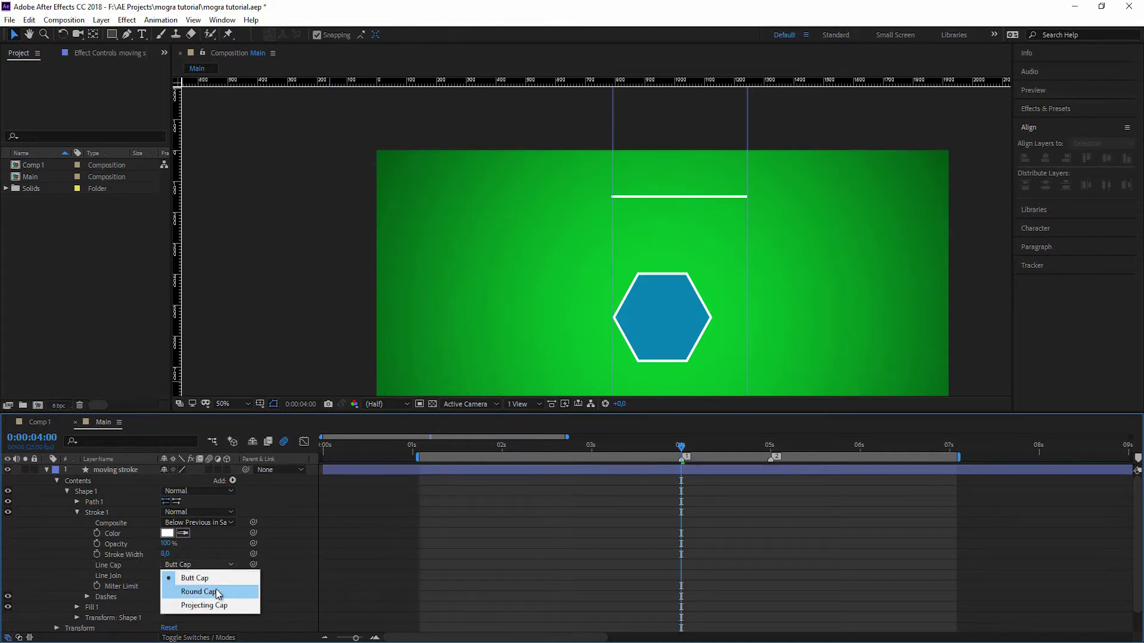
pyautogui.click(595, 241)
pyautogui.scroll(4, 596, 242)
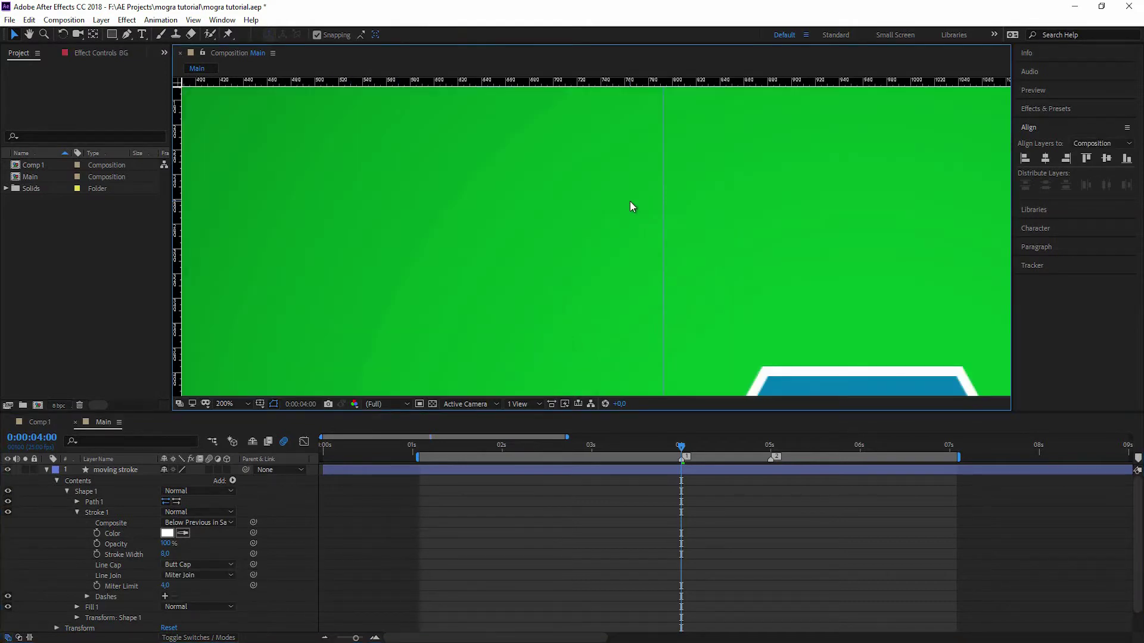
pyautogui.moveTo(725, 193); pyautogui.dragTo(590, 429)
pyautogui.moveTo(483, 385); pyautogui.dragTo(208, 315)
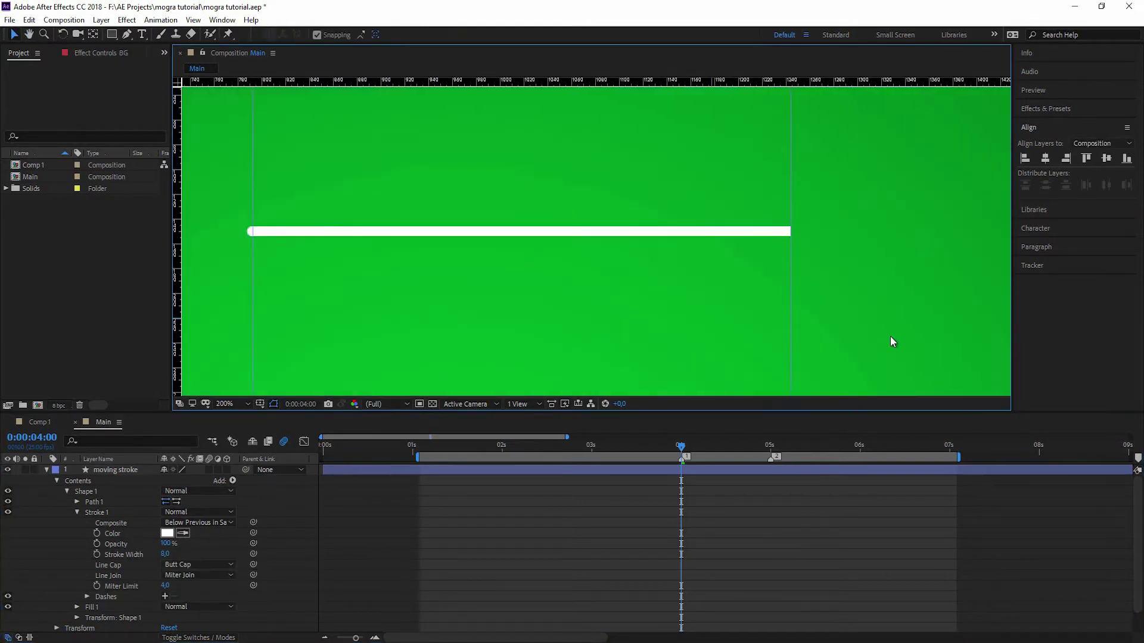
# Restore the moving stroke's Round Cap line cap and delete Fill 1 from its Shape 1, keeping Stroke 1.
pyautogui.hotkey('ctrl', 'z')
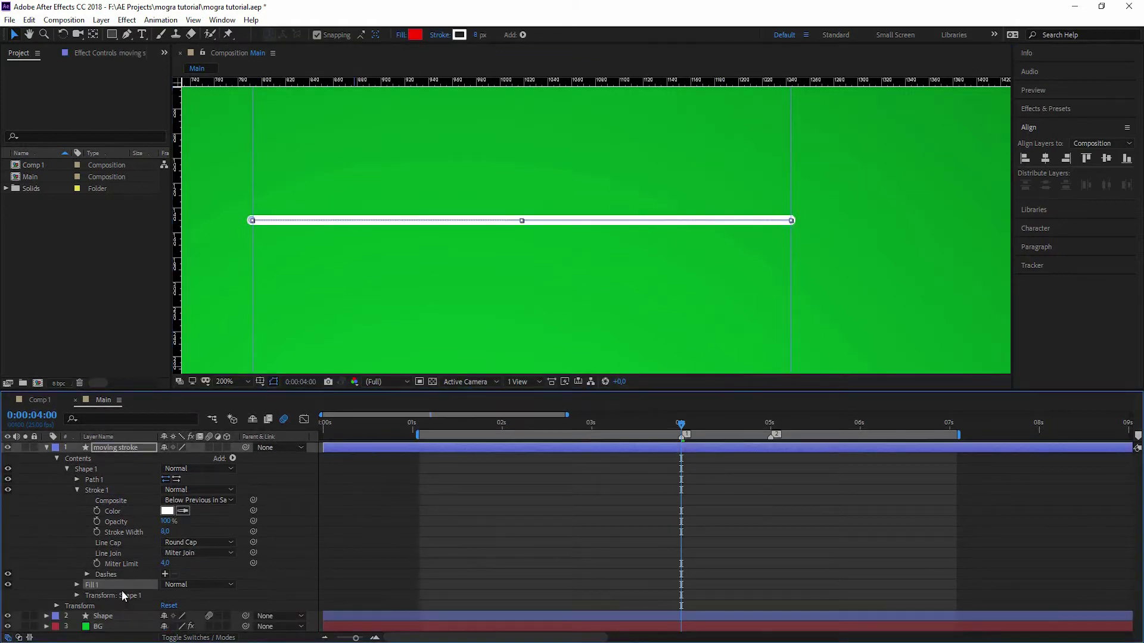
pyautogui.press('Delete')
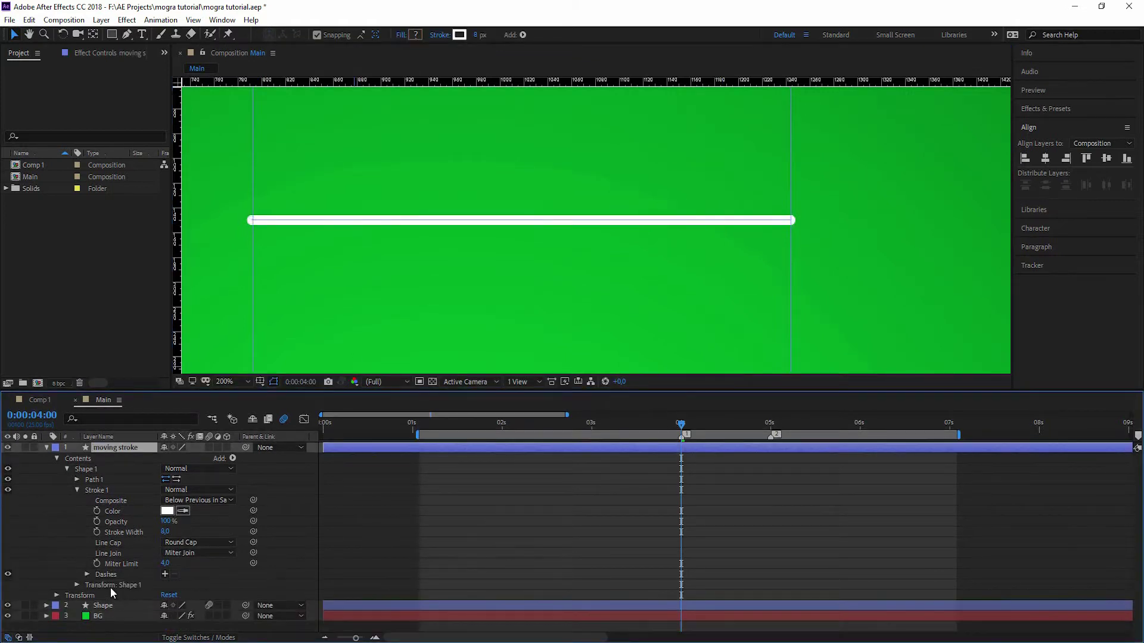
pyautogui.press('Delete')
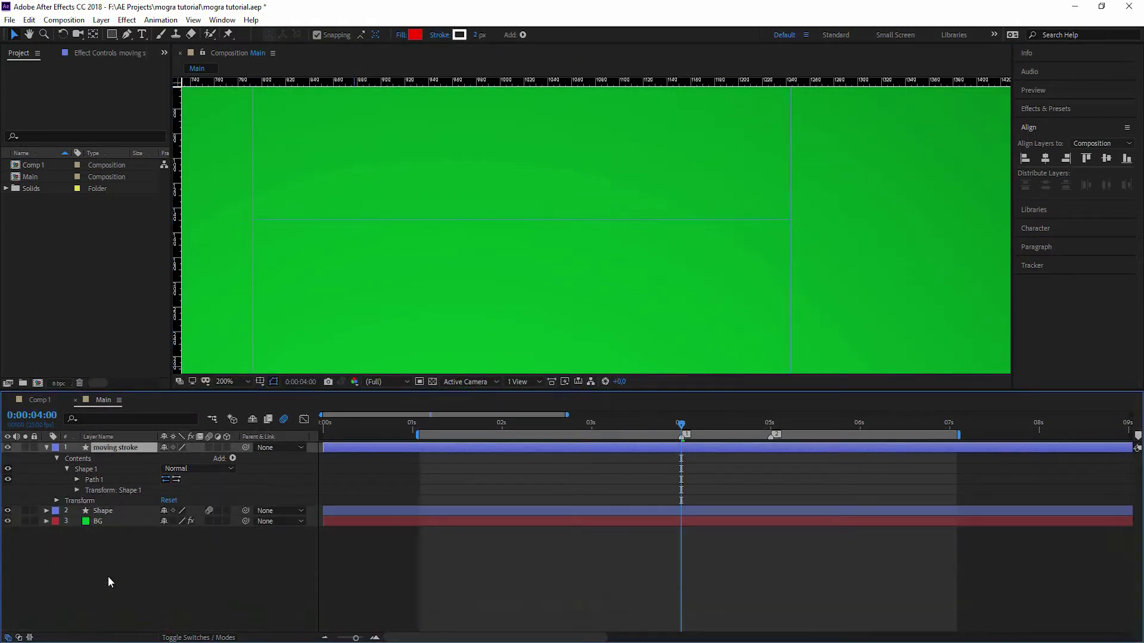
pyautogui.hotkey('ctrl', 'z')
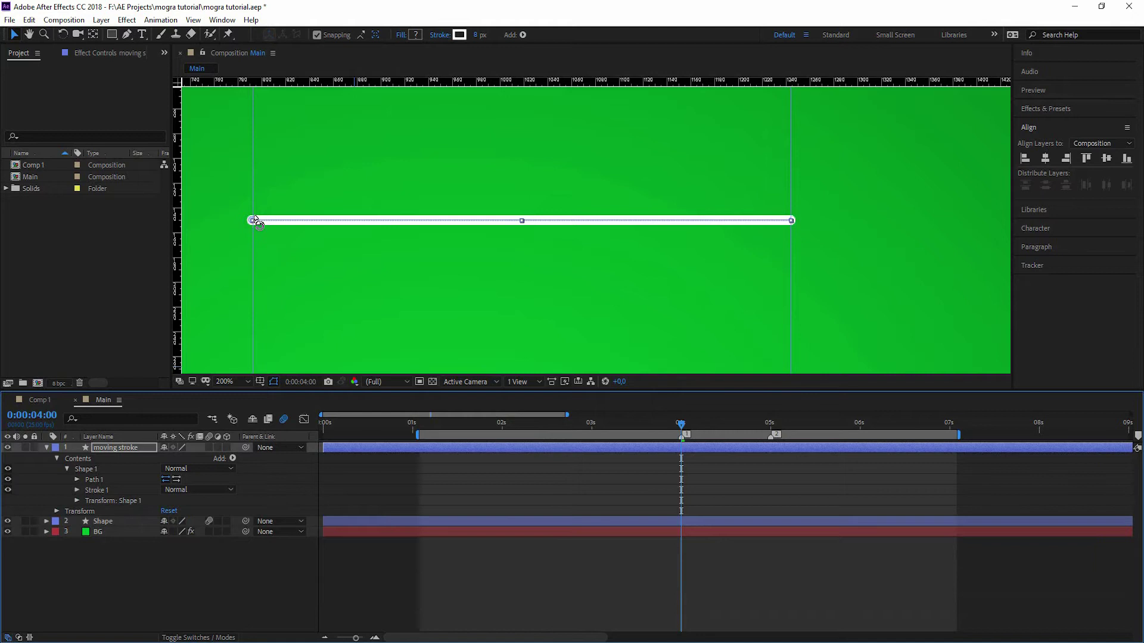
# Add Trim Paths to the moving stroke's Shape 1 after Path 1 and reveal its properties.
pyautogui.press(',')
pyautogui.press(',')
pyautogui.press(',')
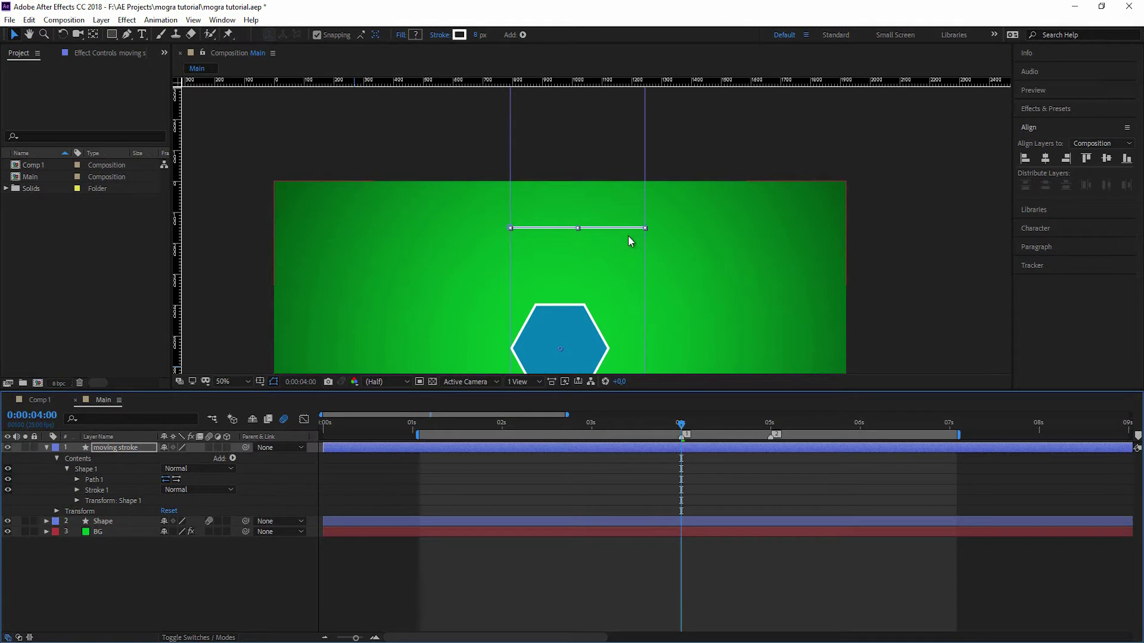
pyautogui.click(101, 481)
pyautogui.click(232, 459)
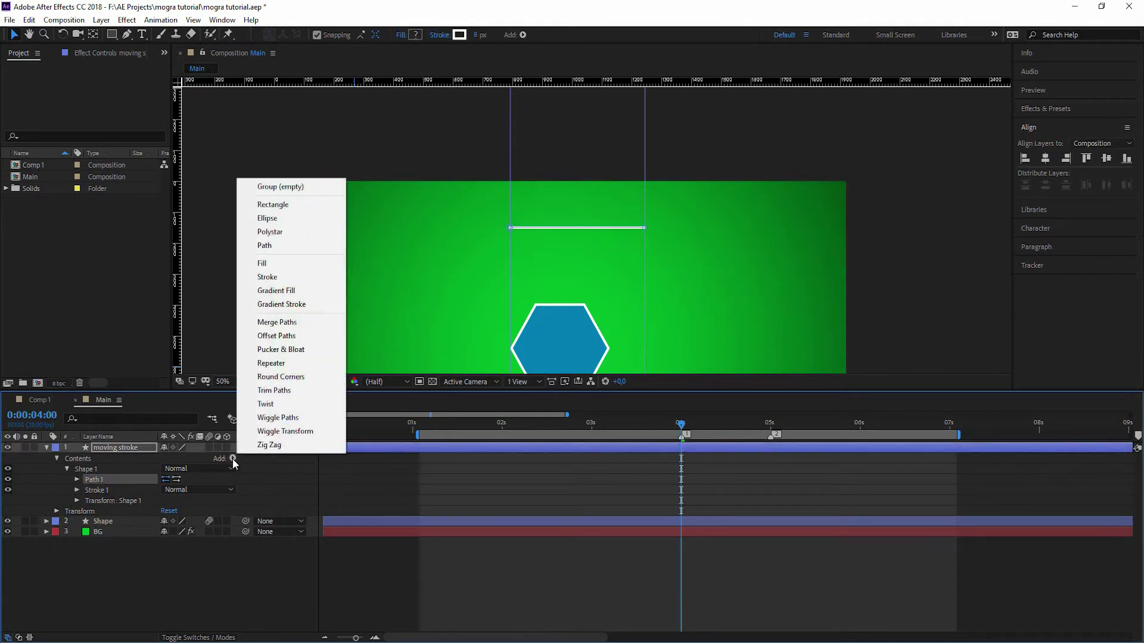
pyautogui.click(279, 391)
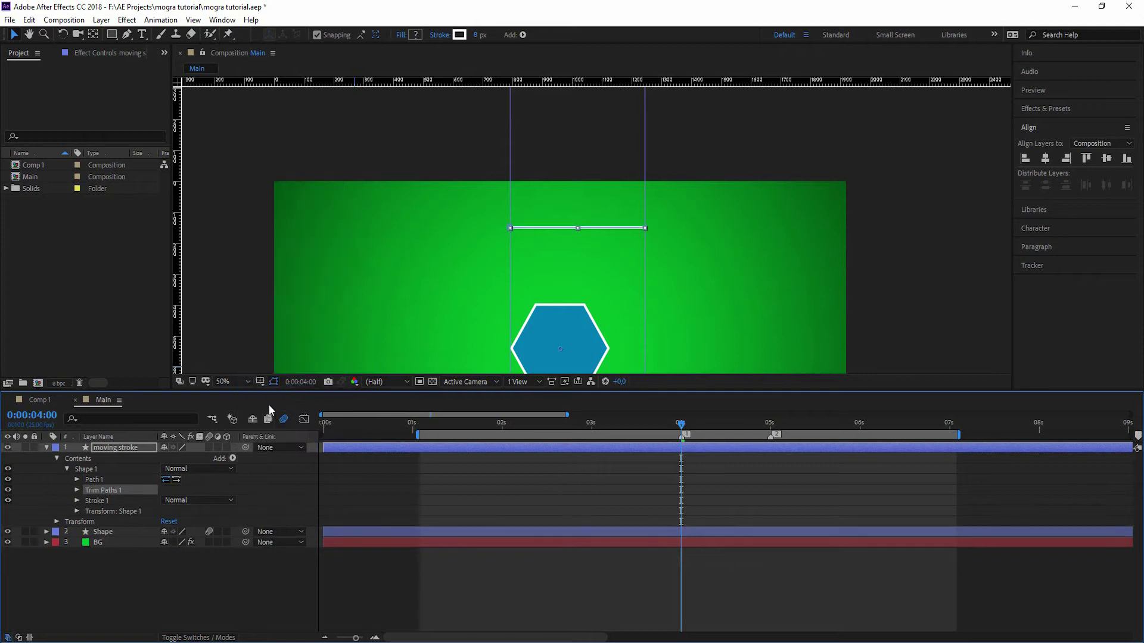
pyautogui.click(76, 490)
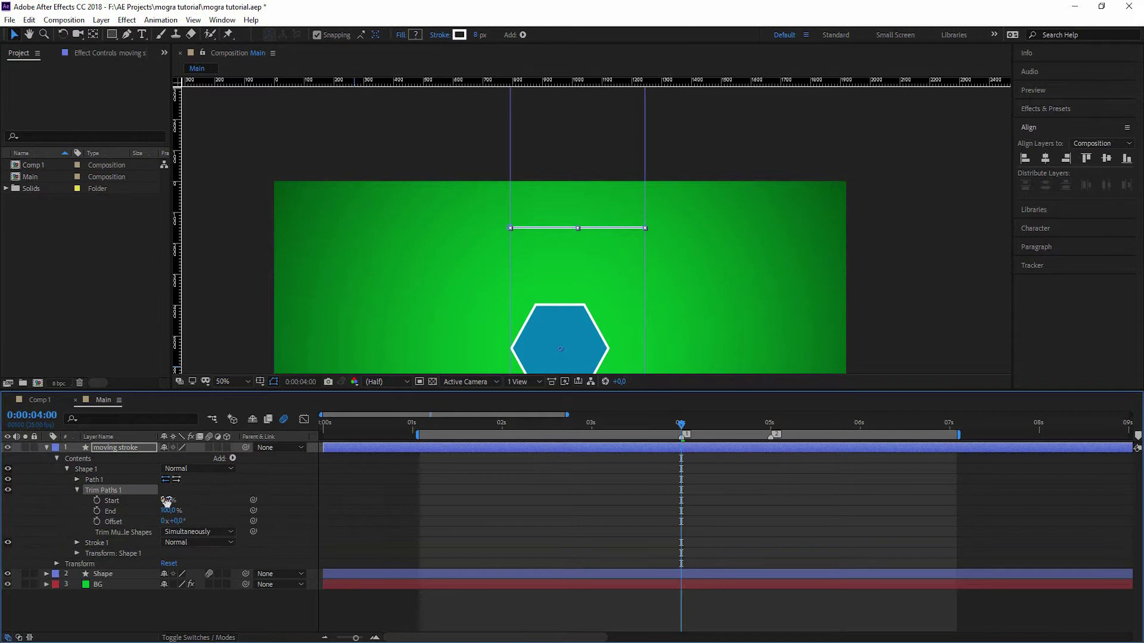
# Keyframe both Start and End of Trim Paths 1 at 0% at 4 seconds.
pyautogui.scroll(2, 498, 277)
pyautogui.moveTo(167, 501)
pyautogui.mouseDown()
pyautogui.moveTo(206, 503)
pyautogui.moveTo(162, 502)
pyautogui.moveTo(164, 515)
pyautogui.moveTo(146, 515)
pyautogui.moveTo(160, 515)
pyautogui.moveTo(168, 502)
pyautogui.moveTo(123, 506)
pyautogui.mouseUp()
pyautogui.click(96, 500)
pyautogui.click(97, 510)
# Keyframe the Trim Paths Start and End at 100% at 5 seconds and scrub through the move to check the line.
pyautogui.click(771, 426)
pyautogui.moveTo(168, 510); pyautogui.dragTo(231, 516)
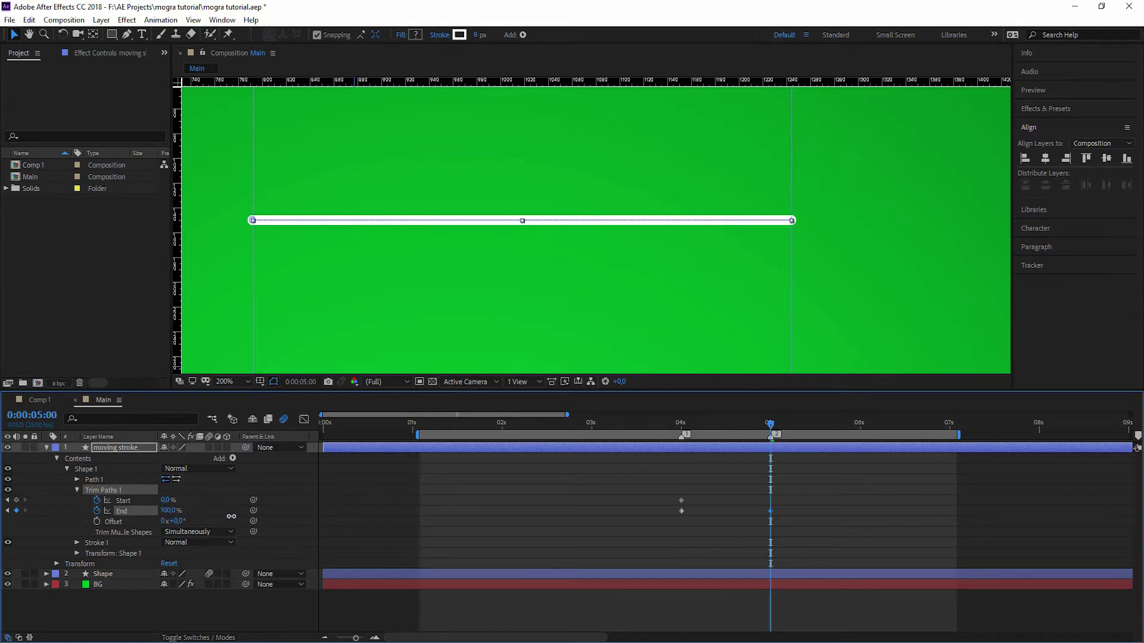
pyautogui.moveTo(163, 502); pyautogui.dragTo(229, 506)
pyautogui.moveTo(772, 429); pyautogui.dragTo(692, 432)
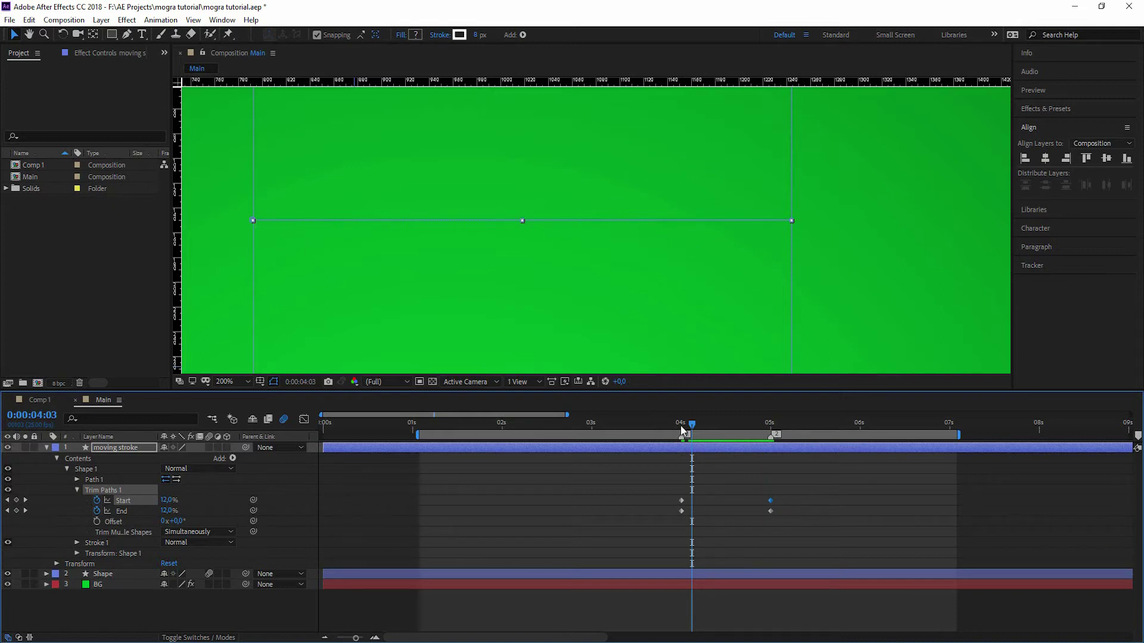
pyautogui.moveTo(691, 427); pyautogui.dragTo(705, 428)
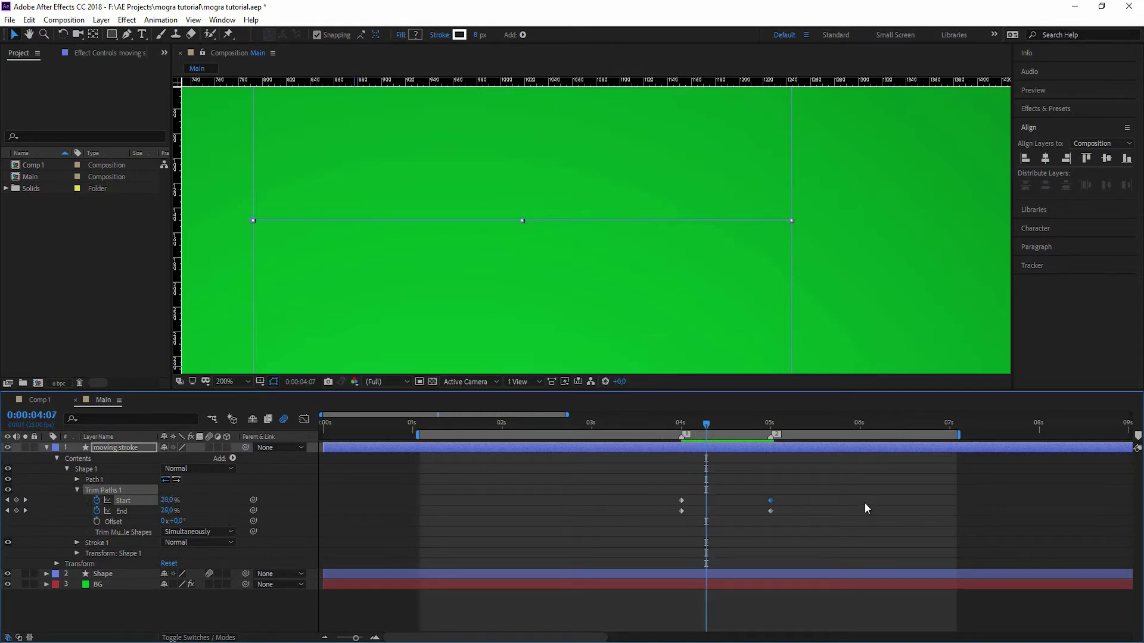
# Shift both Trim Paths Start keyframes slightly later than the End keyframes so the line gets a visible length.
pyautogui.moveTo(792, 496)
pyautogui.mouseDown()
pyautogui.moveTo(671, 504)
pyautogui.moveTo(684, 502)
pyautogui.mouseUp()
pyautogui.moveTo(708, 422)
pyautogui.mouseDown()
pyautogui.moveTo(681, 433)
pyautogui.moveTo(773, 443)
pyautogui.mouseUp()
pyautogui.click(685, 499)
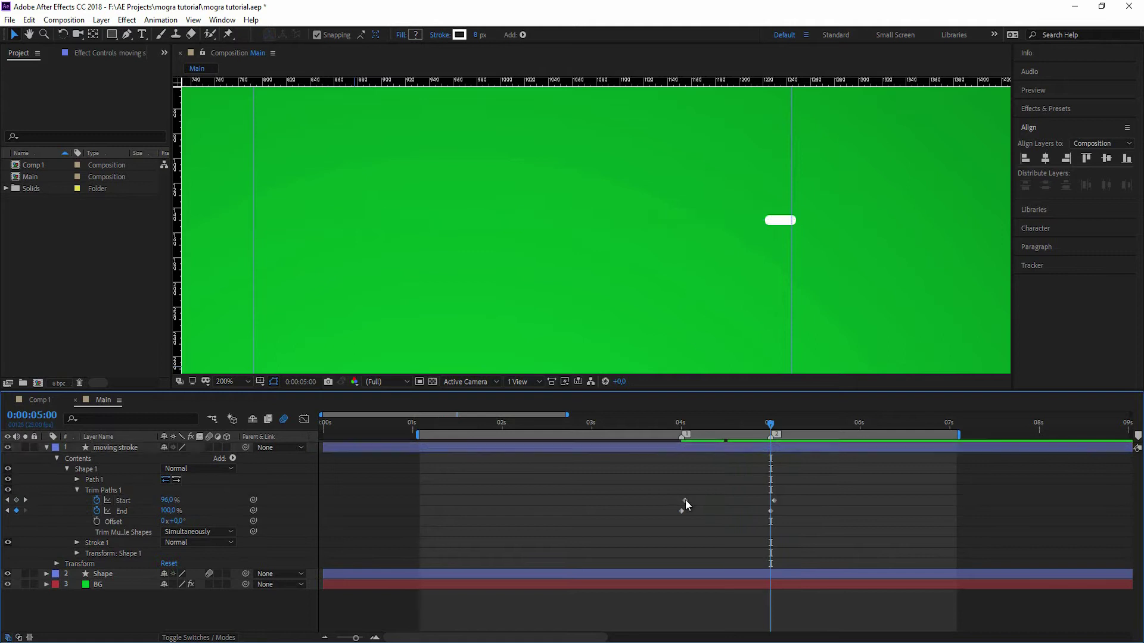
pyautogui.moveTo(679, 486); pyautogui.dragTo(782, 499)
pyautogui.moveTo(774, 501); pyautogui.dragTo(769, 500)
# Keyframe End at 70% at 0:00:04:13 and offset the Start keyframes about six frames after the first and last End keyframes.
pyautogui.moveTo(685, 426); pyautogui.dragTo(726, 430)
pyautogui.click(401, 502)
pyautogui.moveTo(169, 510); pyautogui.dragTo(179, 511)
pyautogui.moveTo(648, 492); pyautogui.dragTo(791, 501)
pyautogui.moveTo(684, 424)
pyautogui.mouseDown()
pyautogui.moveTo(783, 431)
pyautogui.moveTo(677, 432)
pyautogui.moveTo(759, 447)
pyautogui.mouseUp()
# Apply Easy Ease to all Trim Paths Start and End keyframes and play back the stroke animation.
pyautogui.moveTo(806, 512); pyautogui.dragTo(668, 498)
pyautogui.rightClick(703, 504)
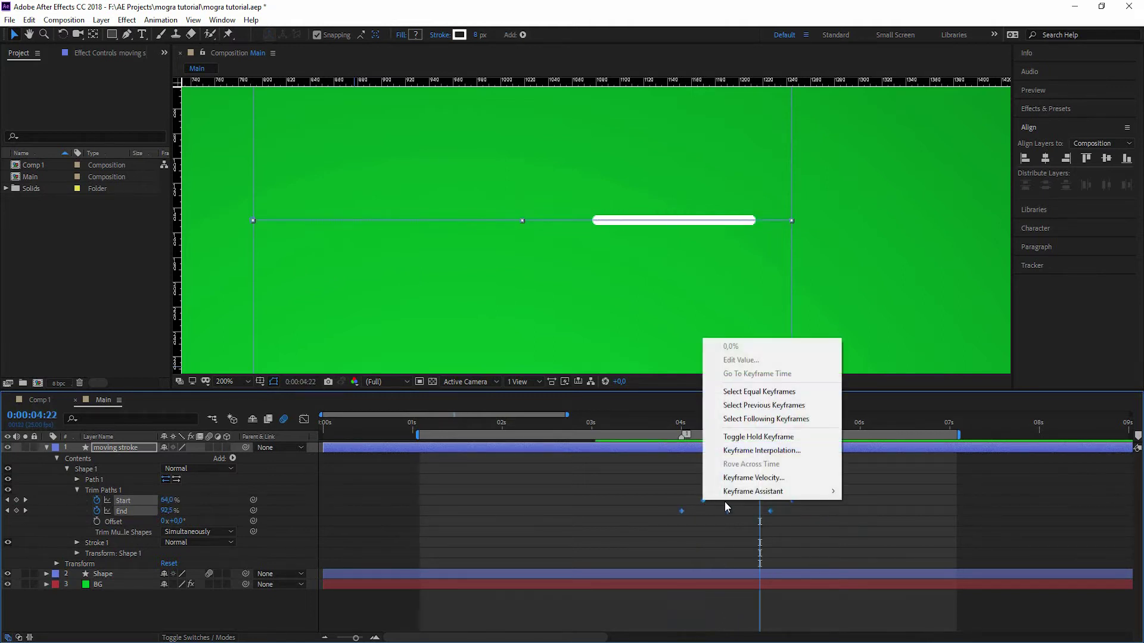
pyautogui.moveTo(768, 491)
pyautogui.click(876, 536)
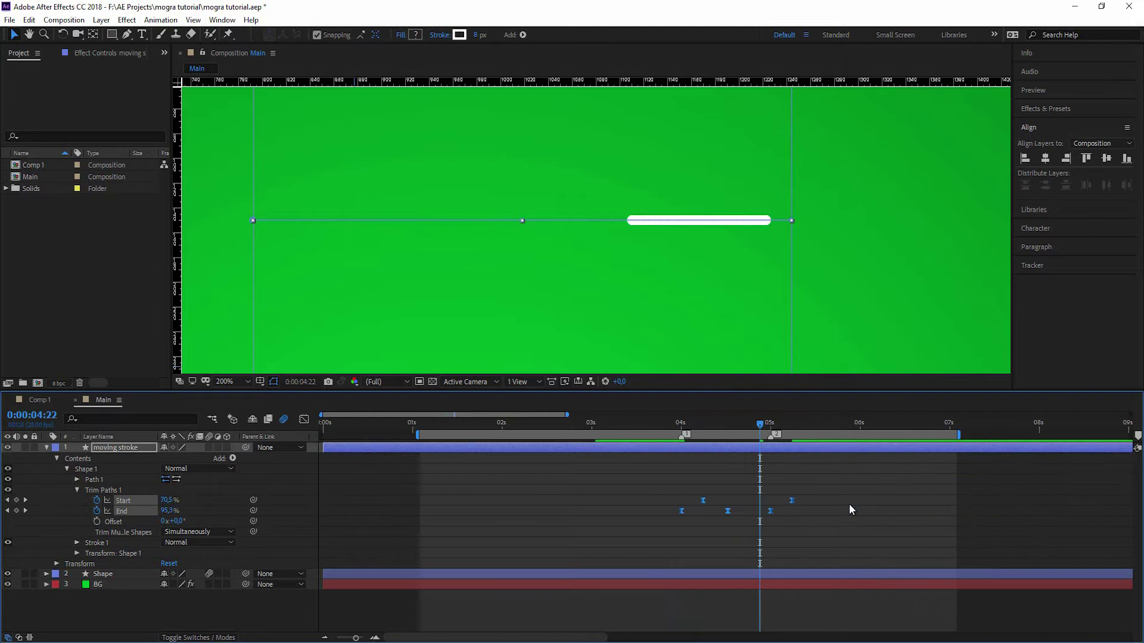
pyautogui.click(659, 425)
pyautogui.press('space')
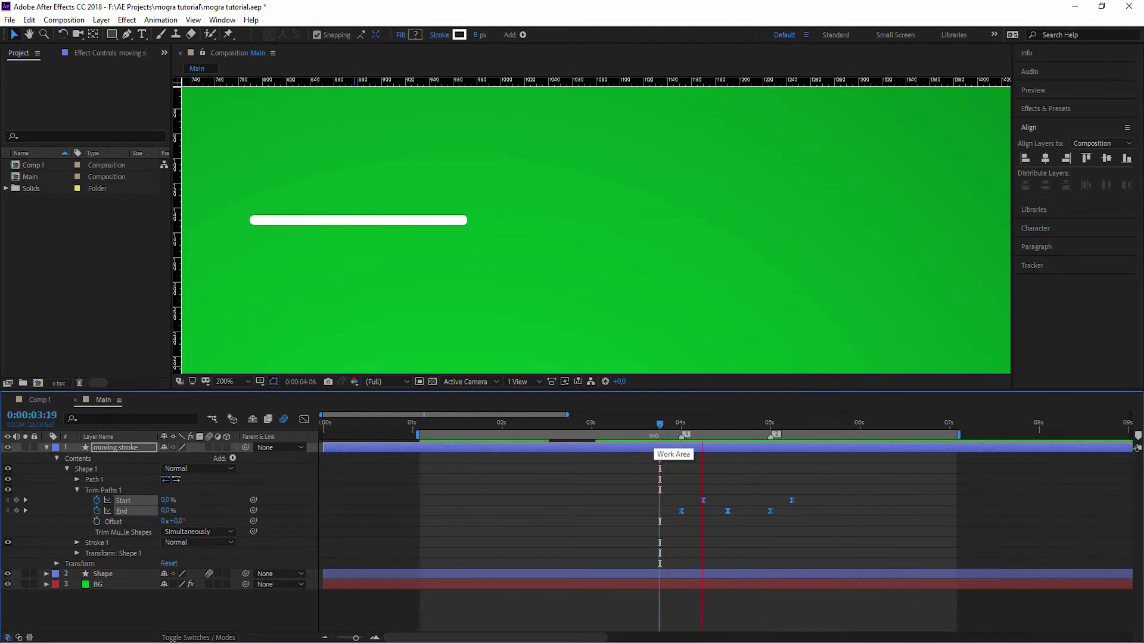
pyautogui.press('space')
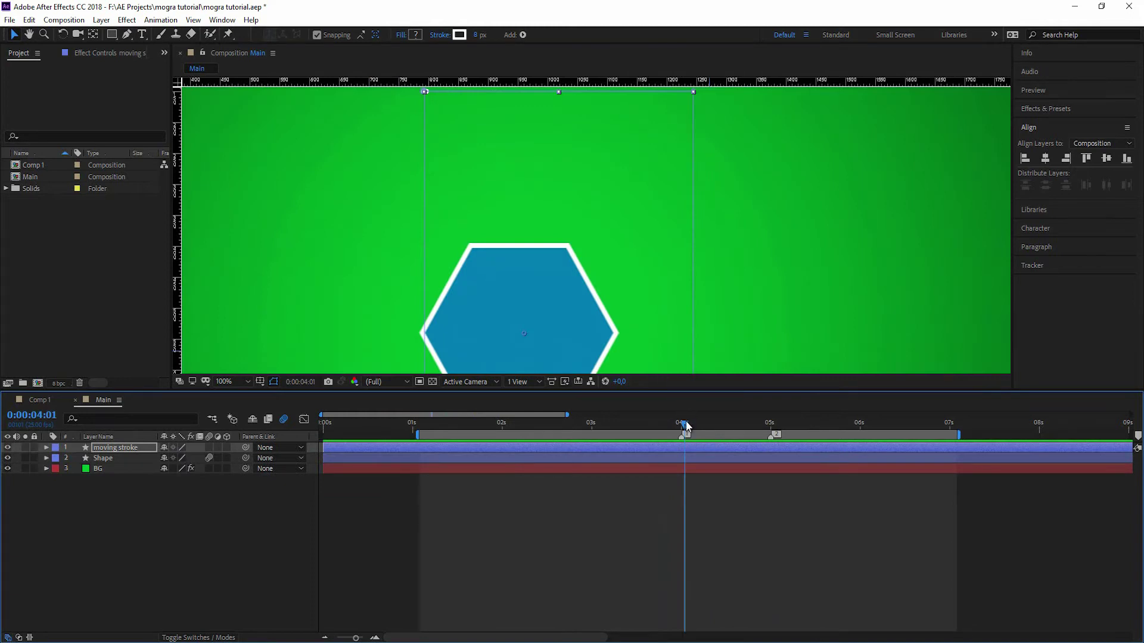
# Move composition marker 1 to 0:00:04:09 and marker 2 to 0:00:04:22, with the Trim Paths keyframes shifted to start at marker 1.
pyautogui.moveTo(686, 426); pyautogui.dragTo(681, 424)
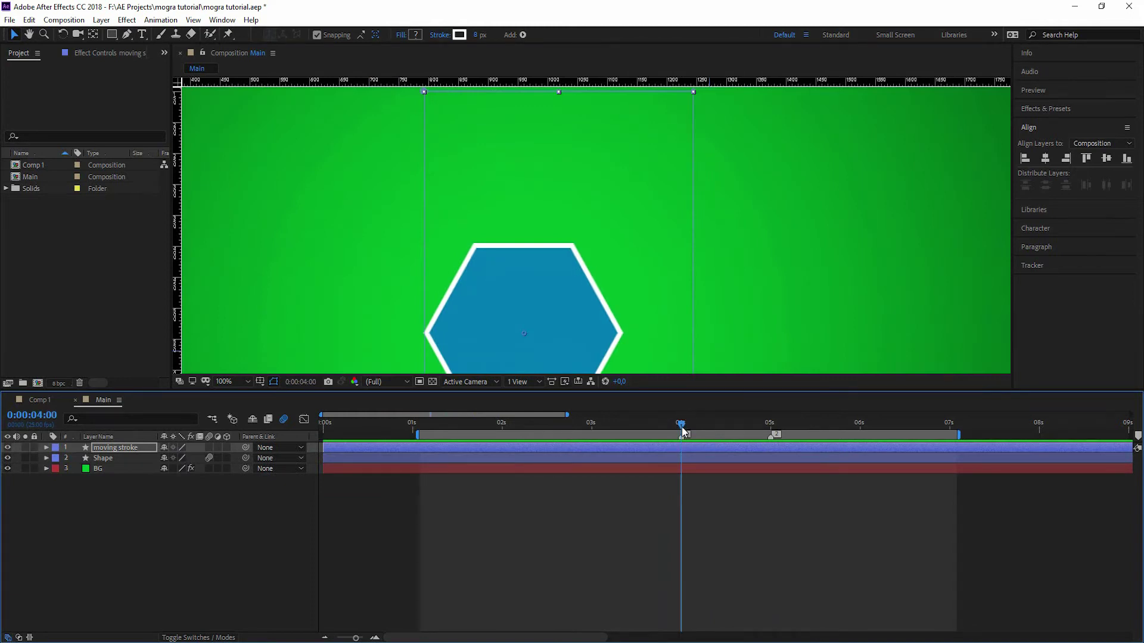
pyautogui.moveTo(681, 424)
pyautogui.mouseDown()
pyautogui.moveTo(713, 424)
pyautogui.moveTo(709, 440)
pyautogui.mouseUp()
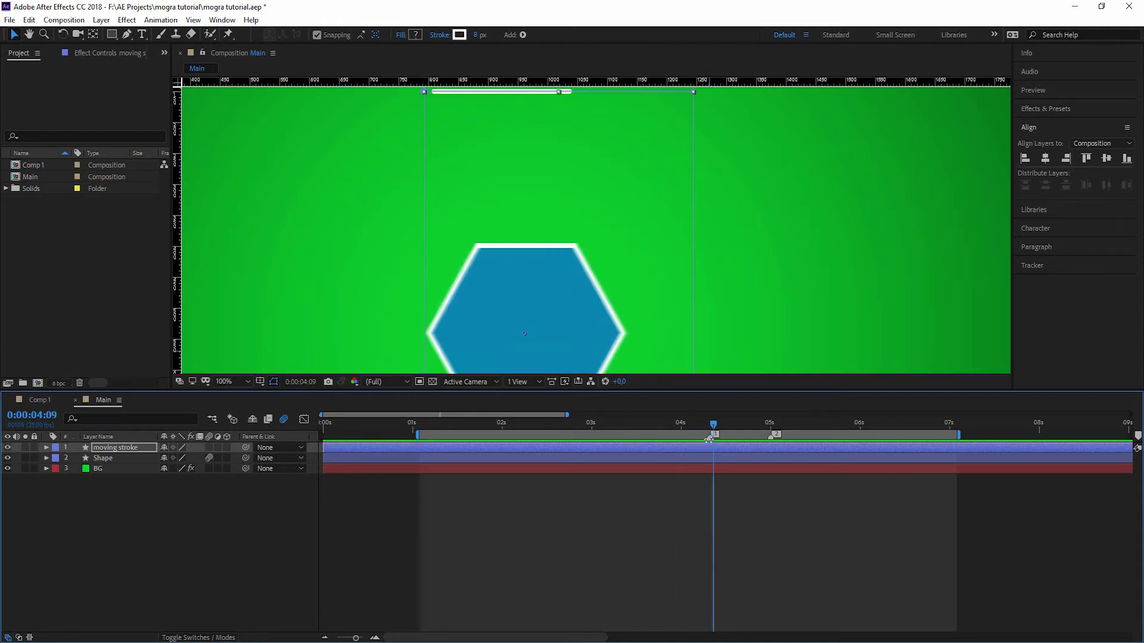
pyautogui.moveTo(713, 424); pyautogui.dragTo(762, 437)
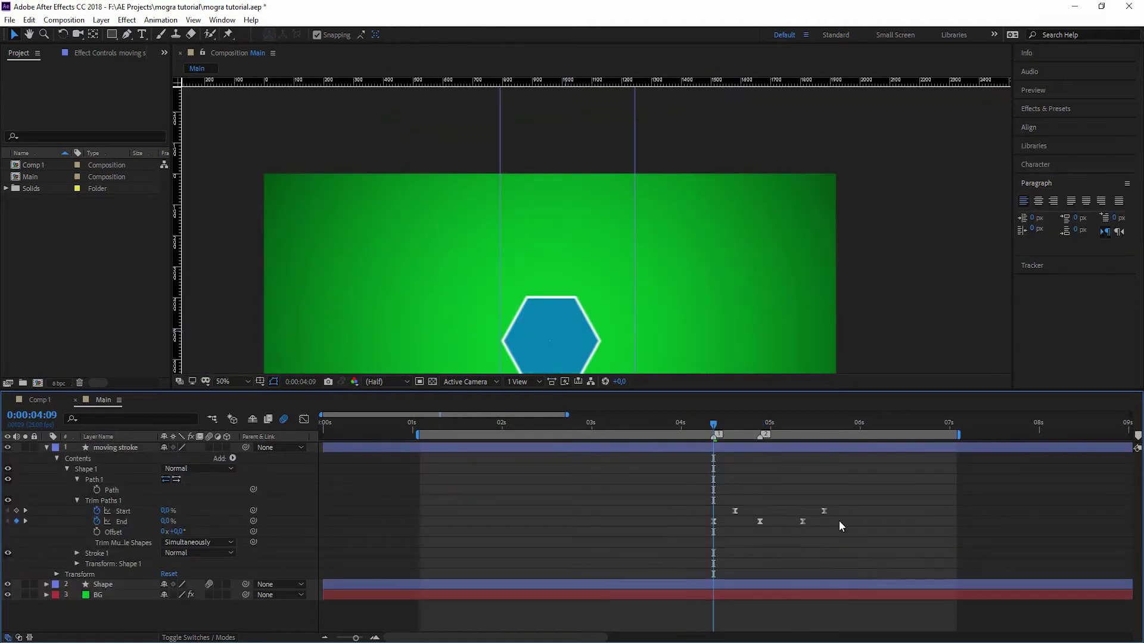
# Play the stroke together with the hexagon and compare their positions at markers 1 and 2.
pyautogui.moveTo(840, 526); pyautogui.dragTo(732, 510)
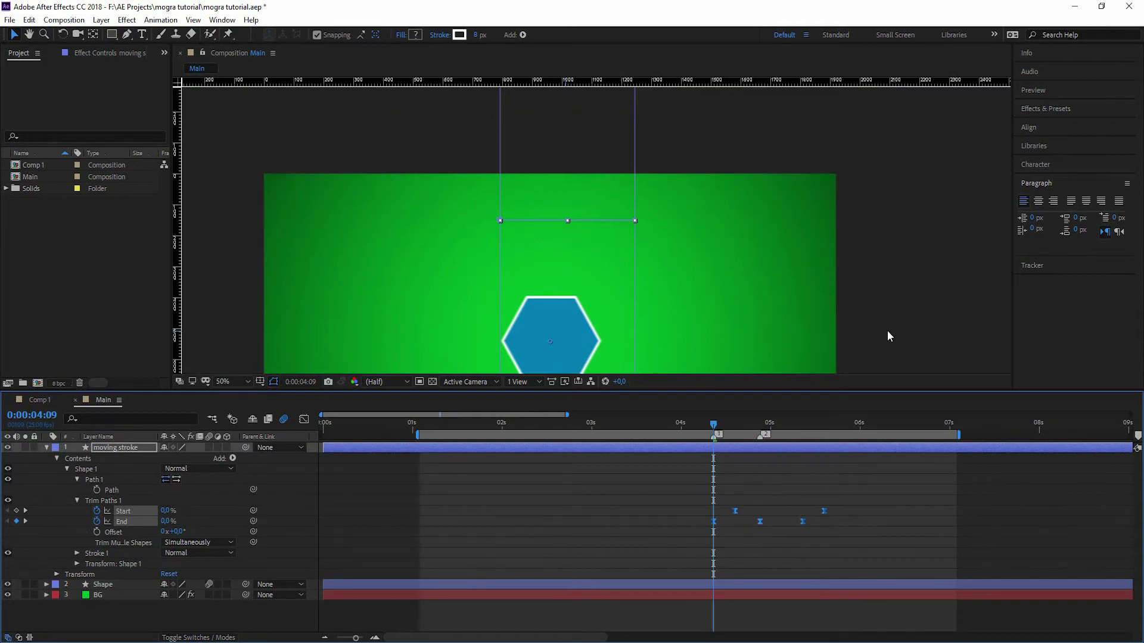
pyautogui.click(885, 305)
pyautogui.scroll(-1, 884, 304)
pyautogui.press('space')
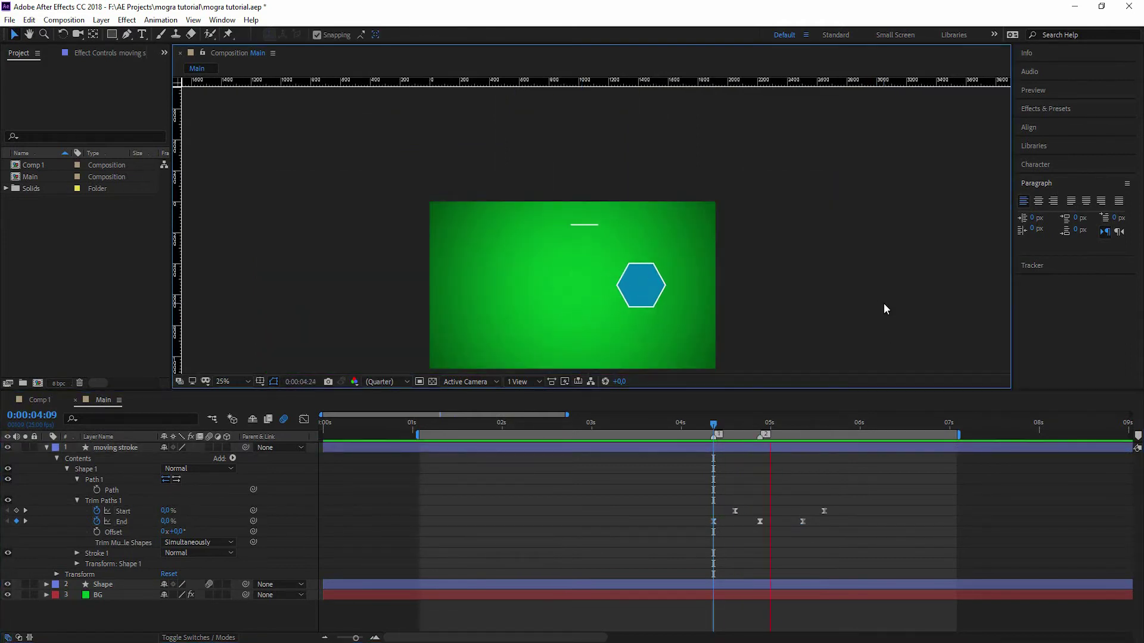
pyautogui.press('space')
pyautogui.moveTo(714, 424); pyautogui.dragTo(760, 437)
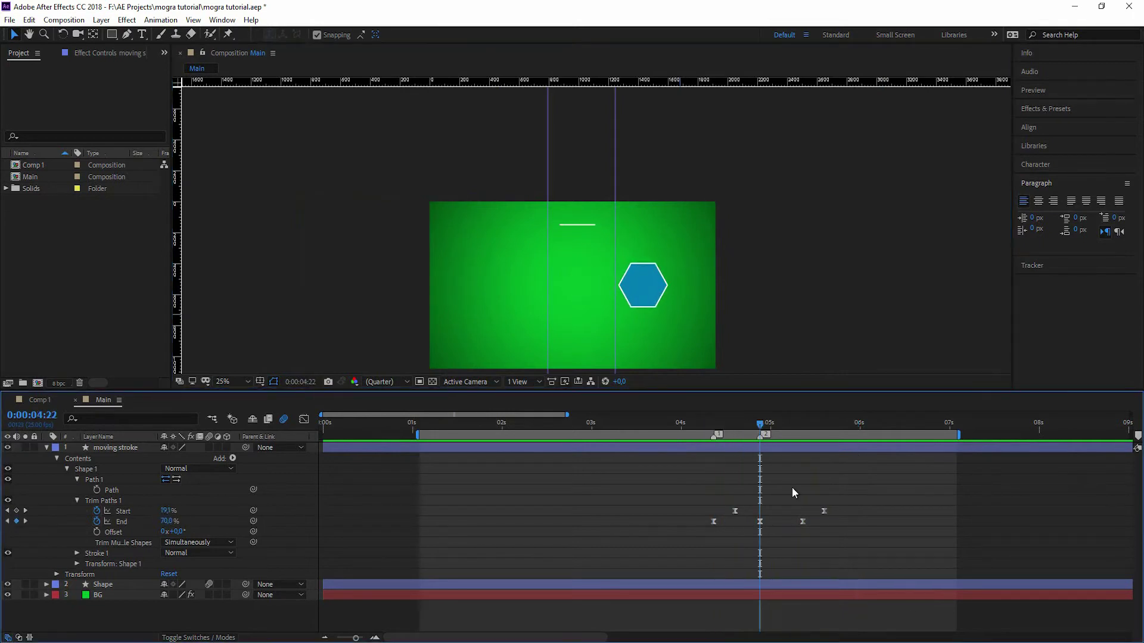
pyautogui.click(713, 429)
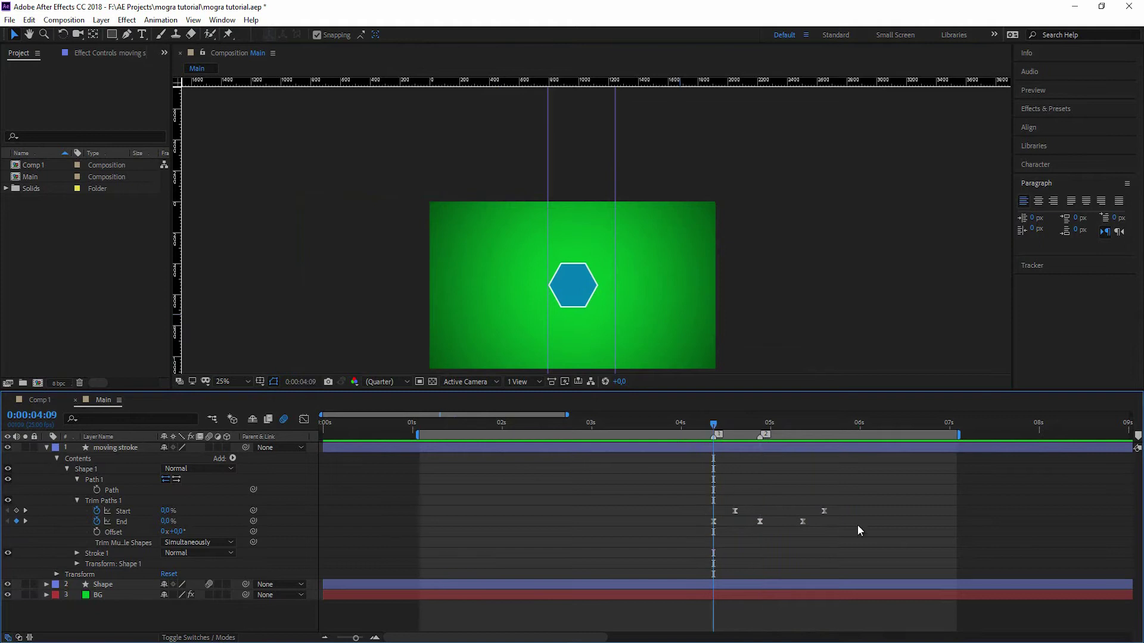
# Compress all Trim Paths keyframes proportionally so they run from 0:00:04:09 to 0:00:04:21, and preview the timing.
pyautogui.moveTo(826, 522); pyautogui.dragTo(688, 509)
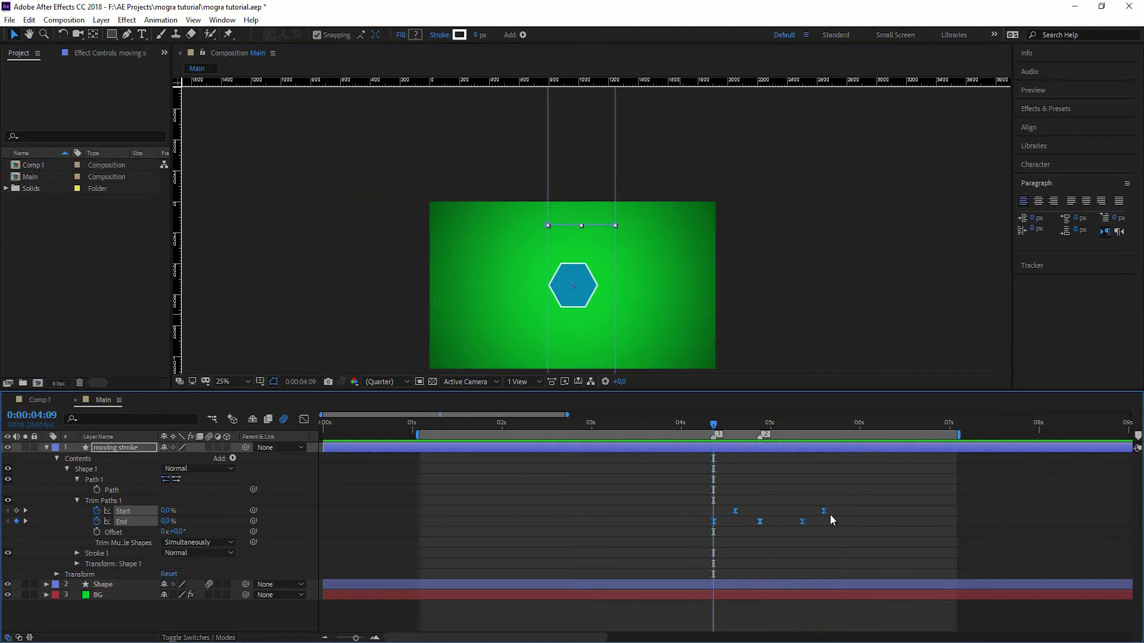
pyautogui.moveTo(823, 510); pyautogui.dragTo(754, 523)
pyautogui.press('space')
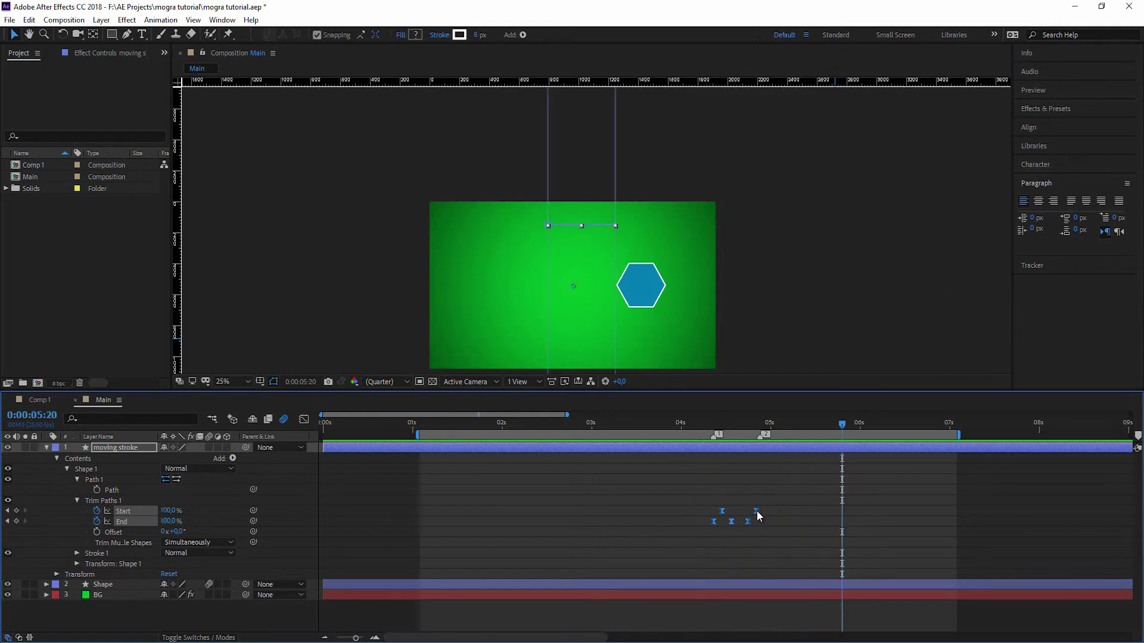
# Compress the Trim Paths keyframes further so the last Start keyframe sits at 0:00:04:20, and play back the result.
pyautogui.click(713, 425)
pyautogui.scroll(3, 730, 448)
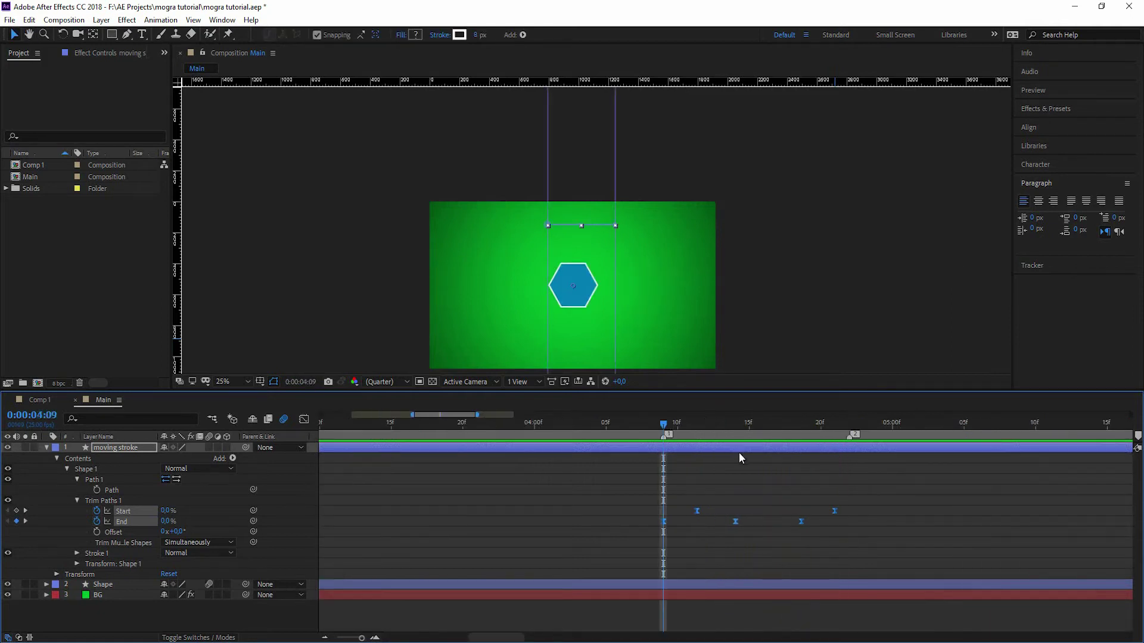
pyautogui.click(834, 428)
pyautogui.press('pageup')
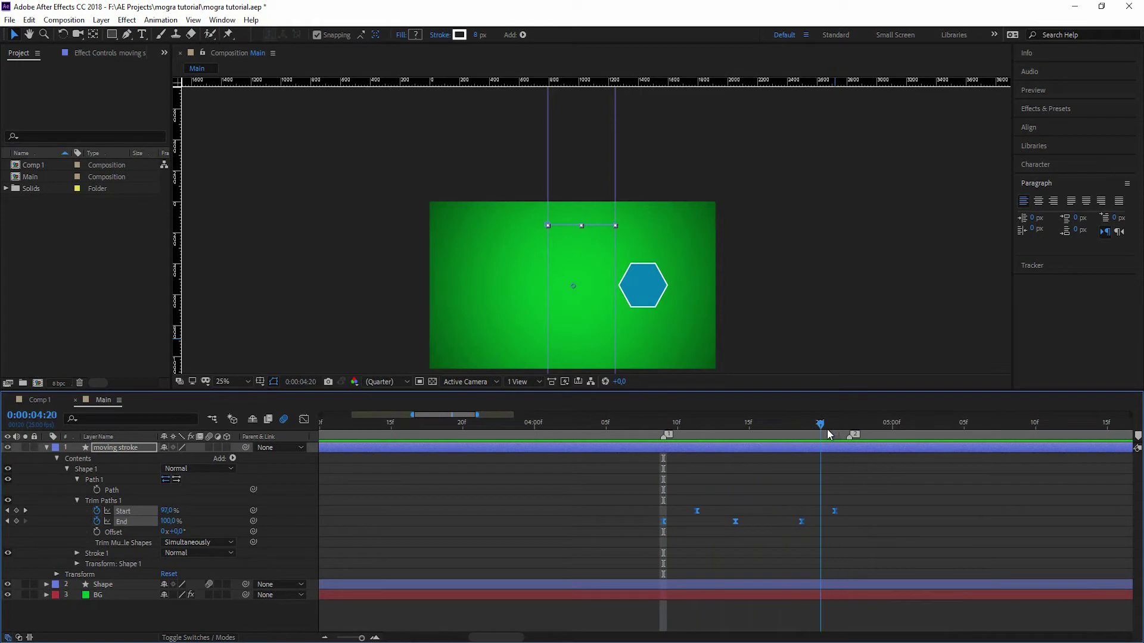
pyautogui.scroll(-2, 834, 512)
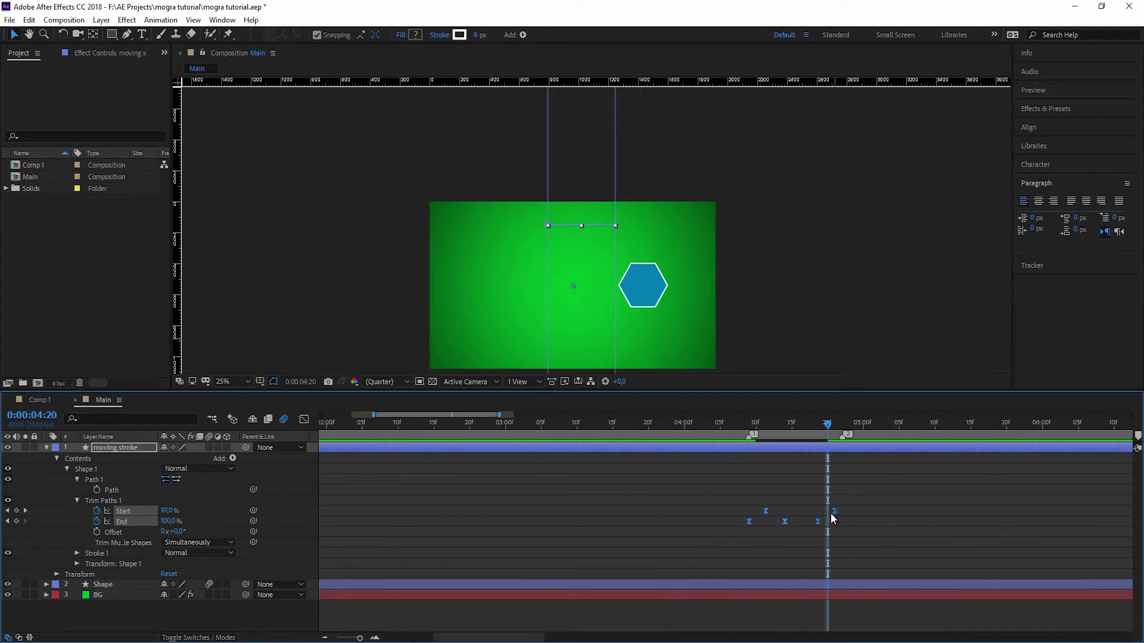
pyautogui.click(749, 425)
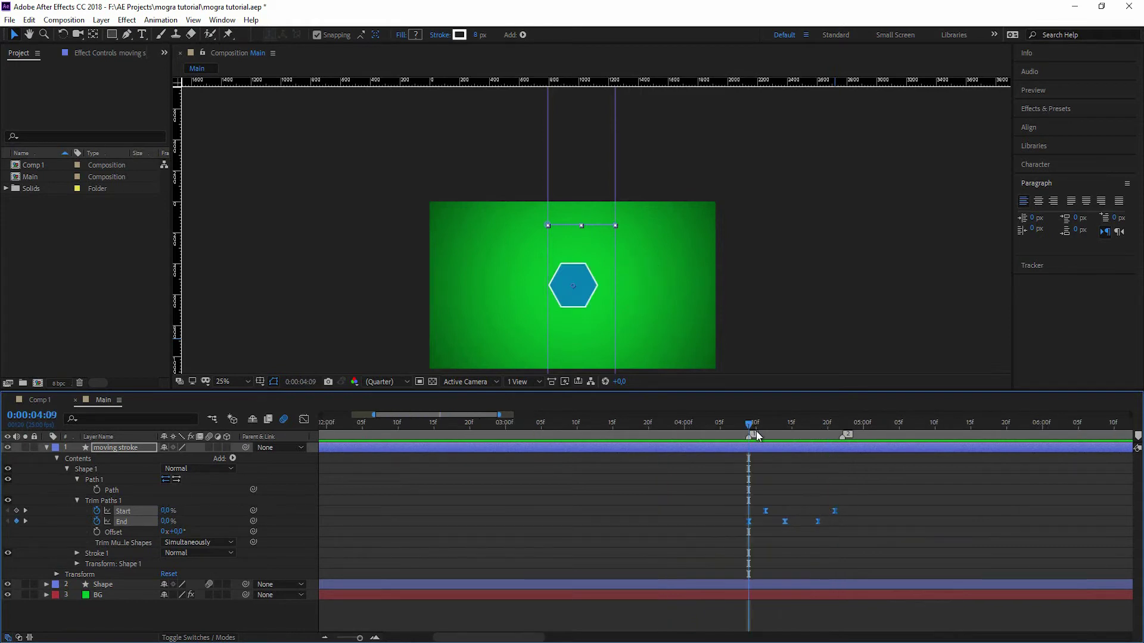
pyautogui.moveTo(834, 510); pyautogui.dragTo(828, 511)
pyautogui.press('space')
pyautogui.press('space')
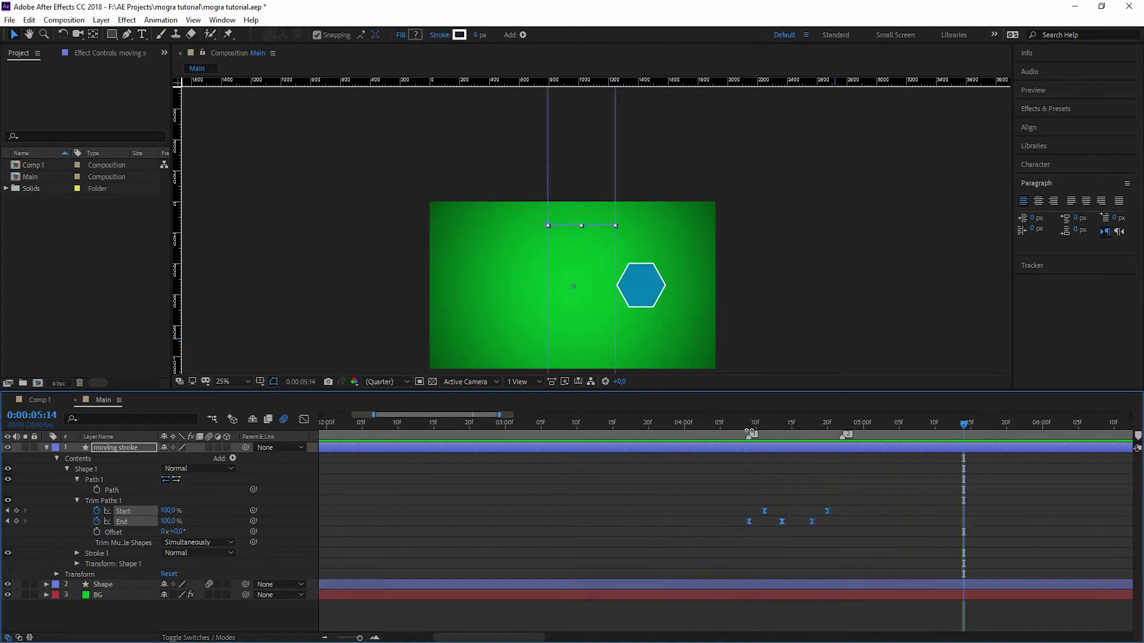
pyautogui.press('space')
pyautogui.press('space')
pyautogui.click(750, 428)
pyautogui.moveTo(752, 431)
pyautogui.mouseDown()
pyautogui.moveTo(819, 429)
pyautogui.moveTo(755, 426)
pyautogui.mouseUp()
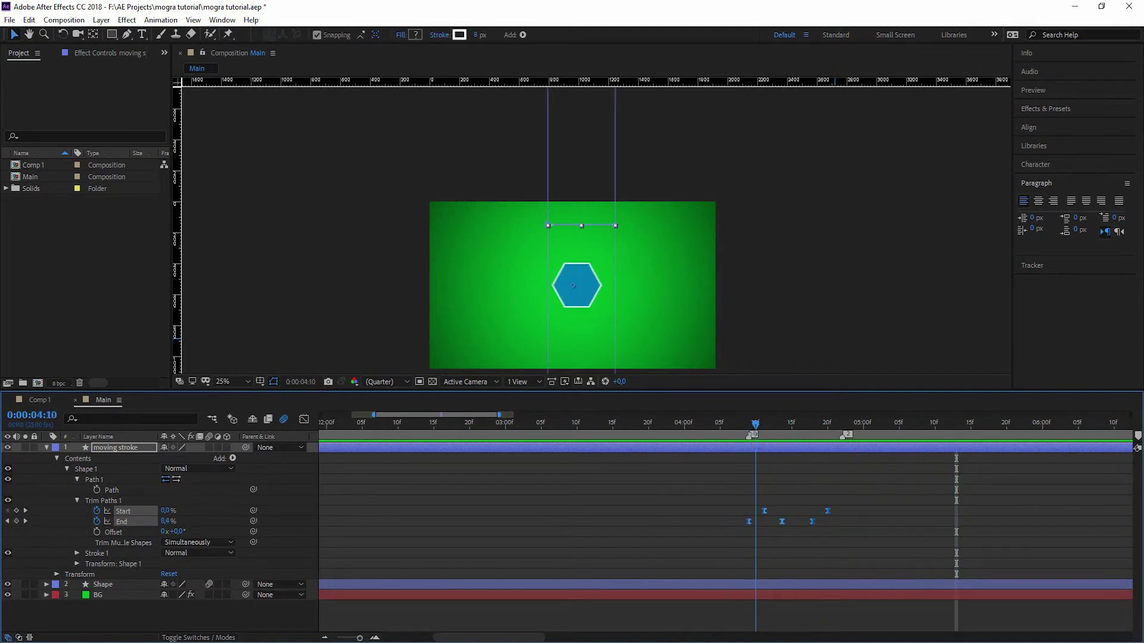
# Collapse the layer properties and, at 0:00:04:16, move the moving stroke line down and right to the hexagon's upper-left corner.
pyautogui.press('u')
pyautogui.click(749, 426)
pyautogui.click(795, 476)
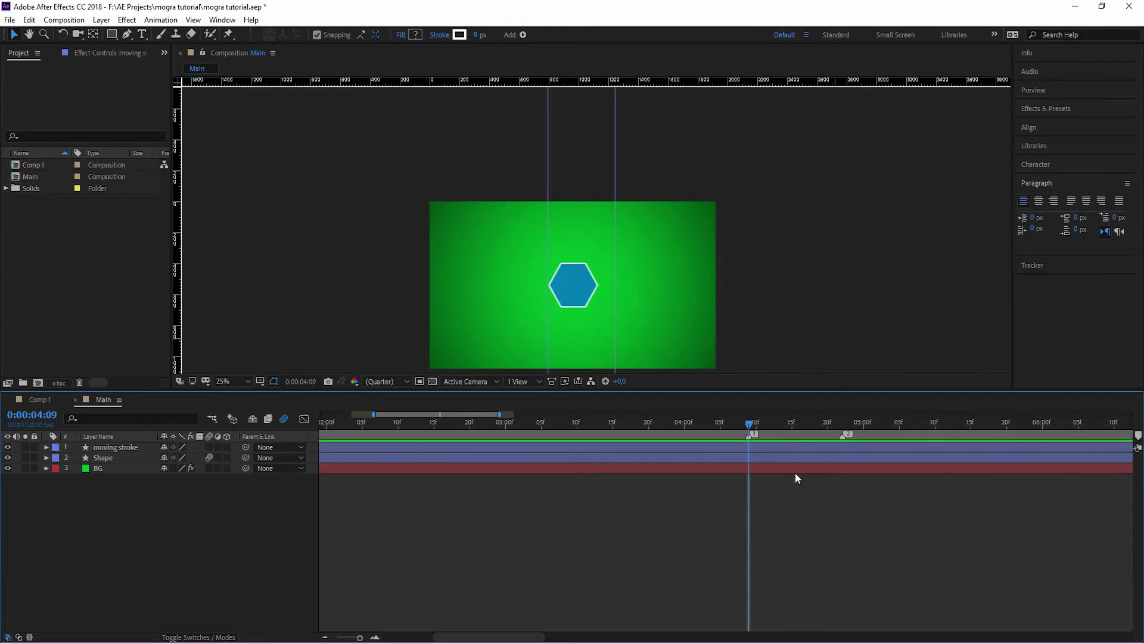
pyautogui.scroll(2, 595, 232)
pyautogui.click(139, 448)
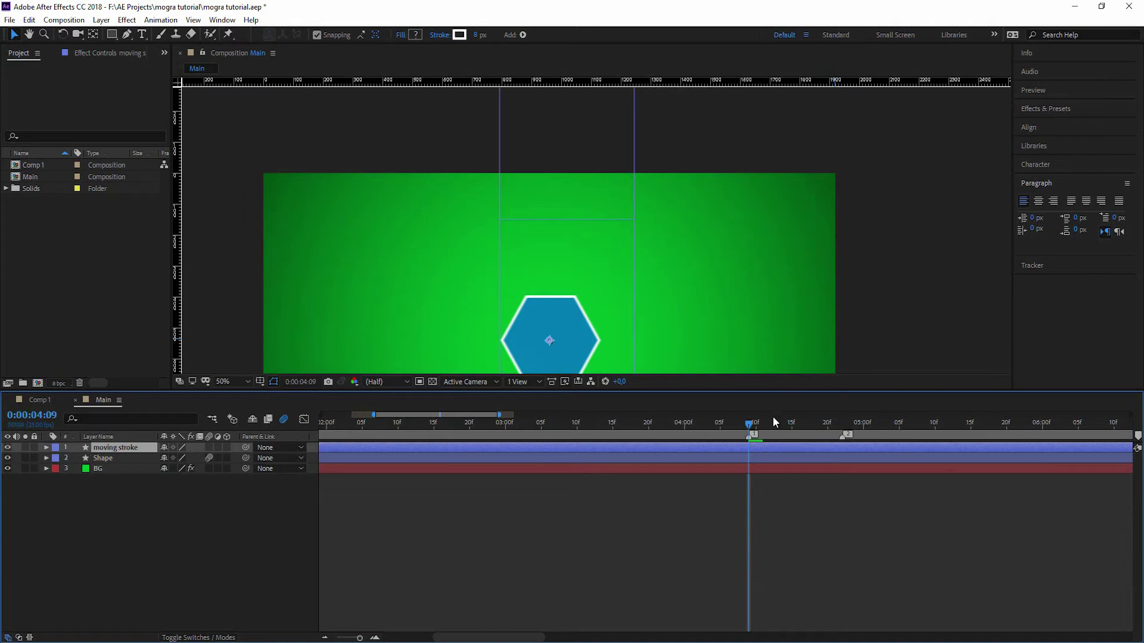
pyautogui.click(798, 423)
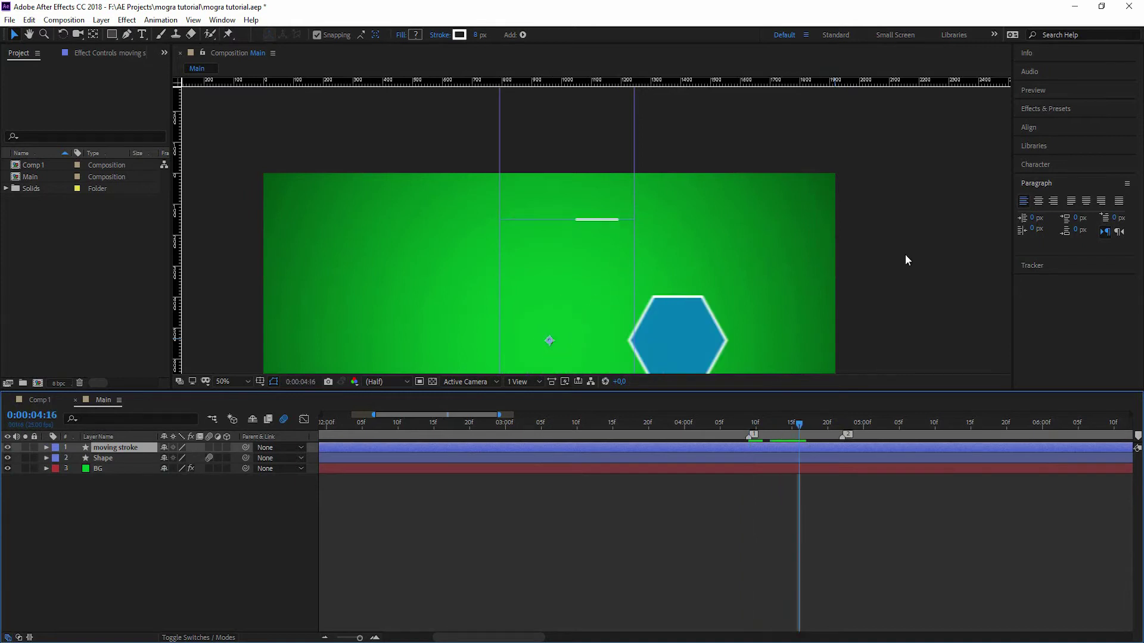
pyautogui.hotkey('shift', 'Down')
pyautogui.hotkey('shift', 'Down')
pyautogui.hotkey('shift', 'Down')
pyautogui.hotkey('shift', 'Down')
pyautogui.hotkey('shift', 'Down')
pyautogui.hotkey('shift', 'Down')
pyautogui.hotkey('shift', 'Down')
pyautogui.hotkey('shift', 'Down')
pyautogui.hotkey('shift', 'Down')
pyautogui.hotkey('shift', 'Down')
pyautogui.hotkey('shift', 'Down')
pyautogui.hotkey('shift', 'Down')
pyautogui.hotkey('shift', 'Down')
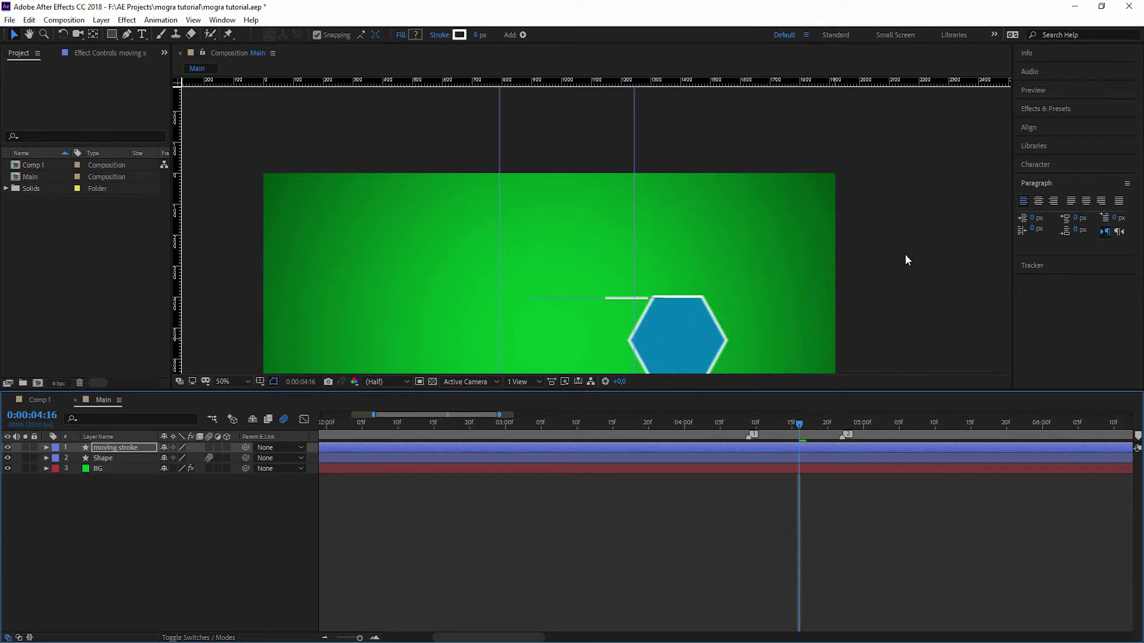
# Play and scrub through the move from before marker 1 to check how the moving stroke trails the hexagon.
pyautogui.scroll(2, 659, 227)
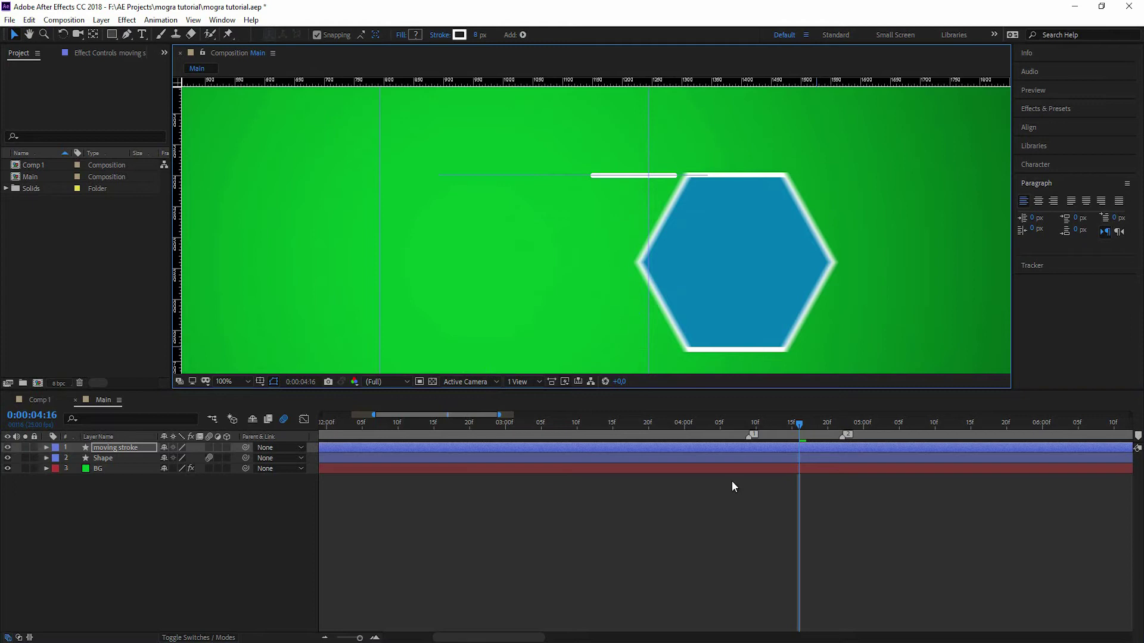
pyautogui.click(740, 423)
pyautogui.press('space')
pyautogui.press('space')
pyautogui.moveTo(755, 425); pyautogui.dragTo(787, 426)
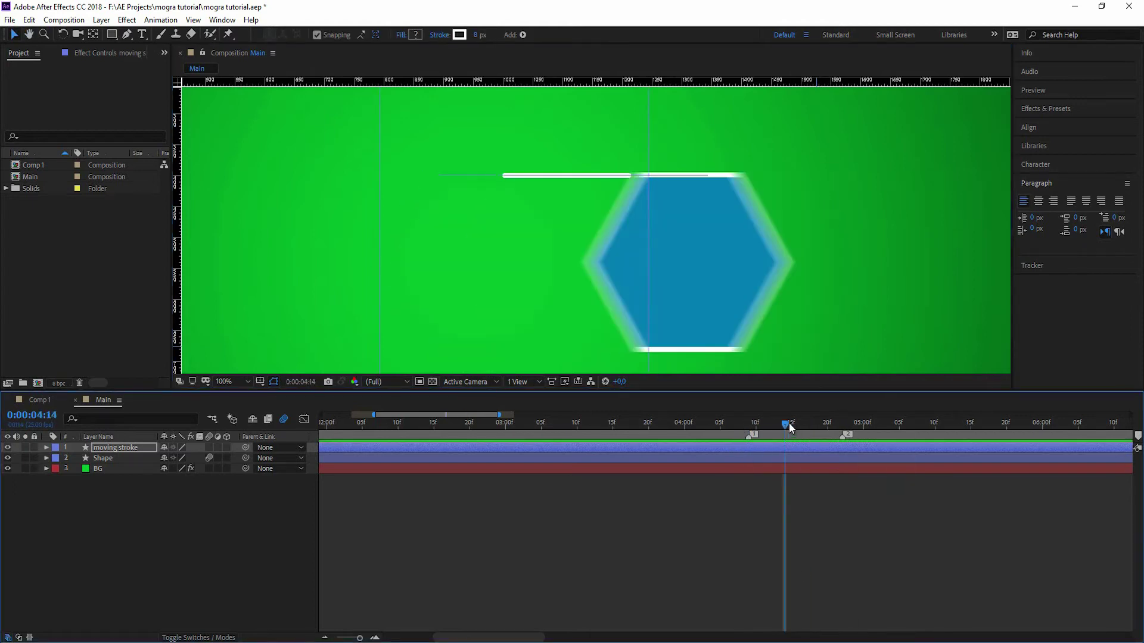
pyautogui.press('space')
pyautogui.click(741, 422)
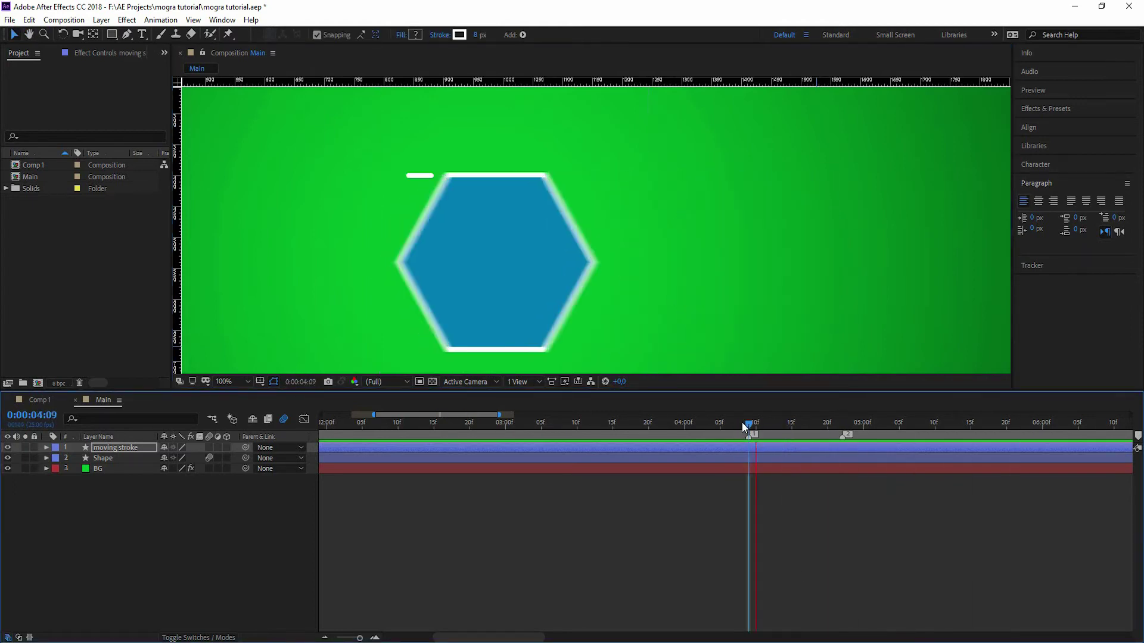
# At 0:00:04:09, start keyframing the moving stroke's Stroke Width with a value of 0.
pyautogui.click(750, 424)
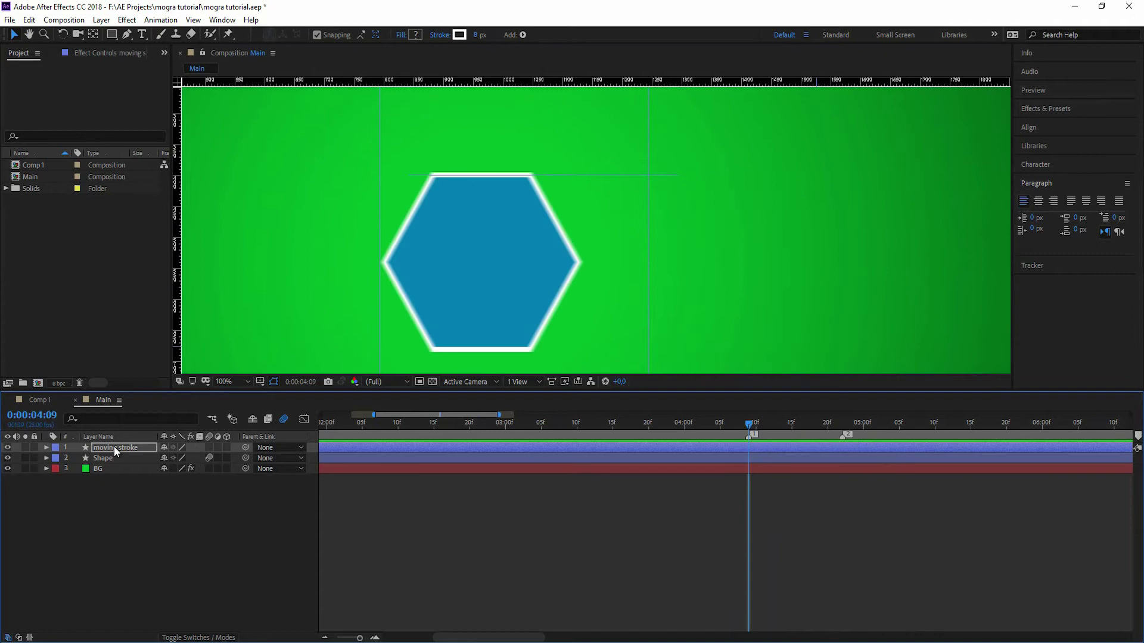
pyautogui.click(46, 448)
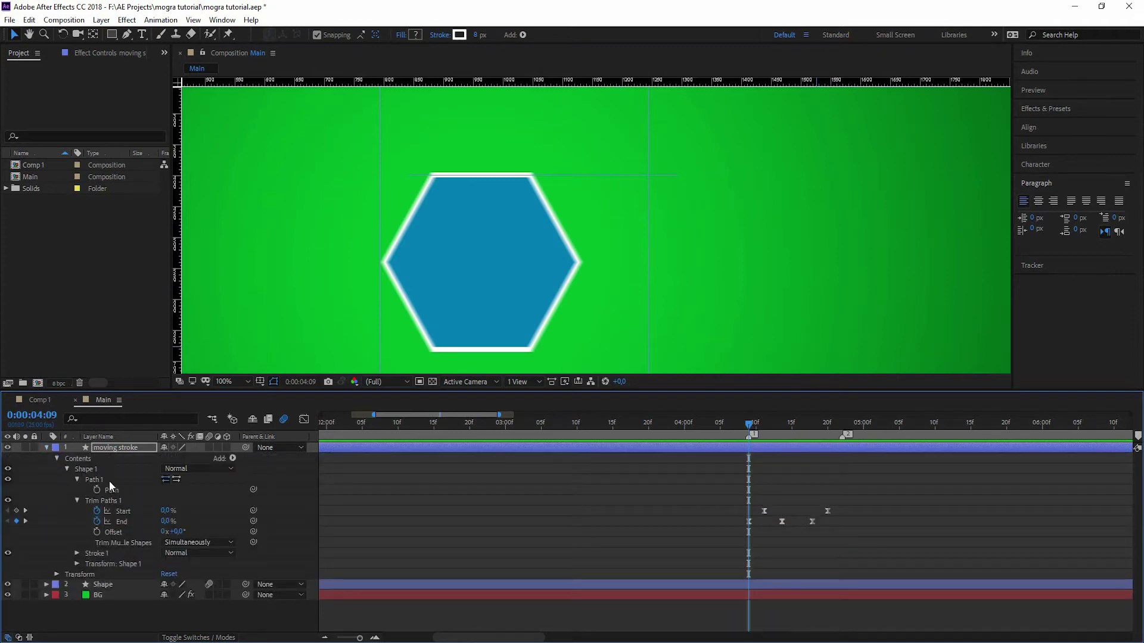
pyautogui.click(77, 480)
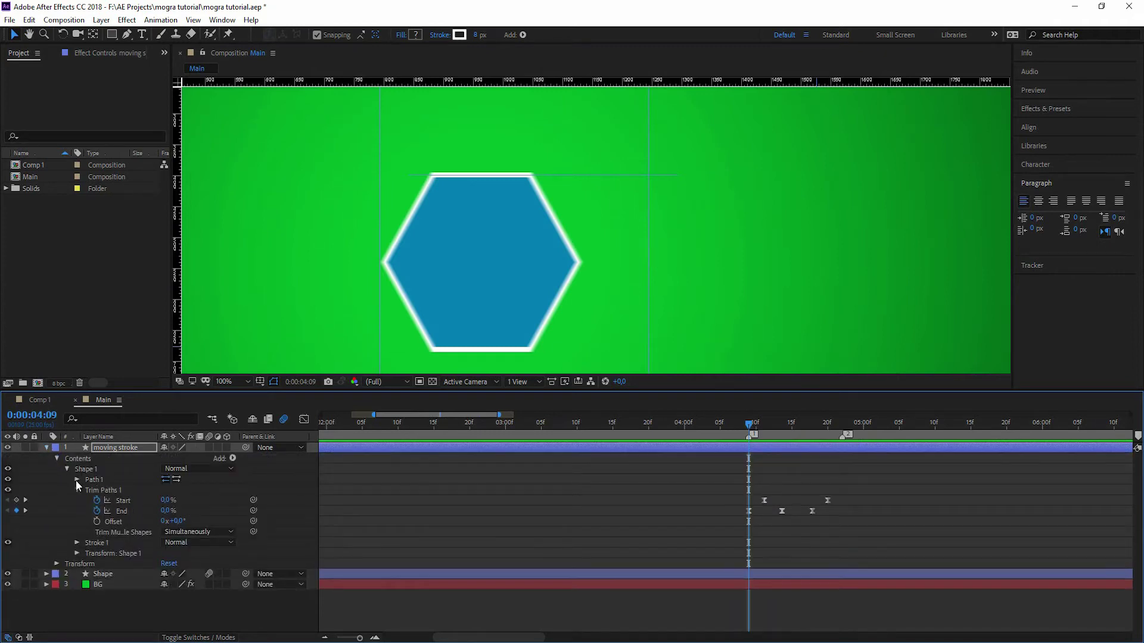
pyautogui.click(77, 542)
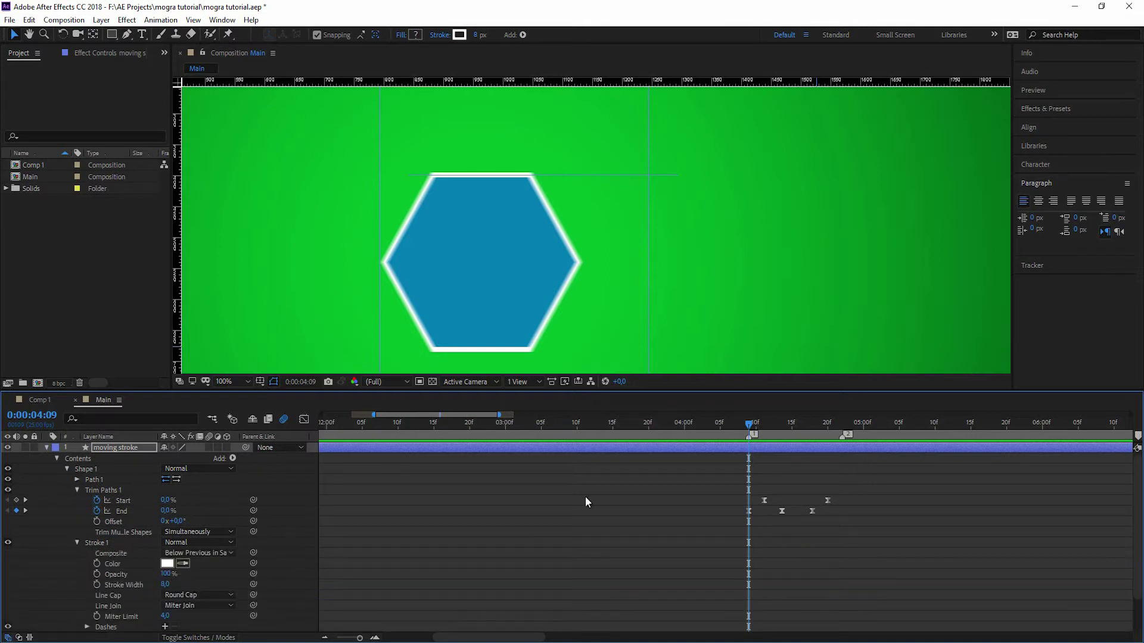
pyautogui.click(96, 585)
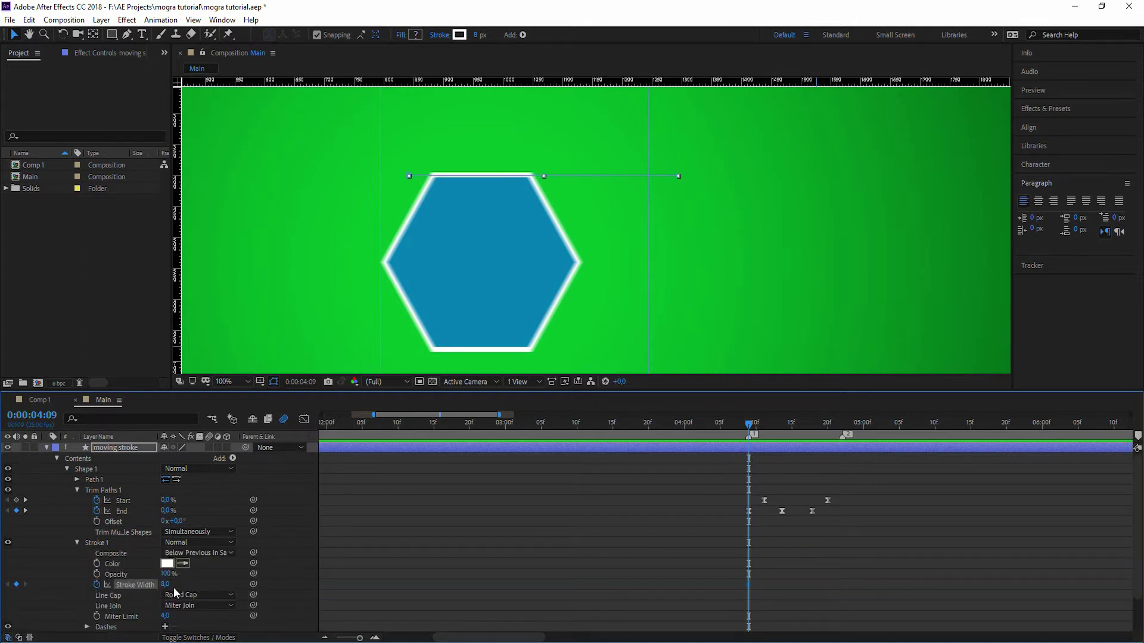
pyautogui.moveTo(166, 585); pyautogui.dragTo(159, 586)
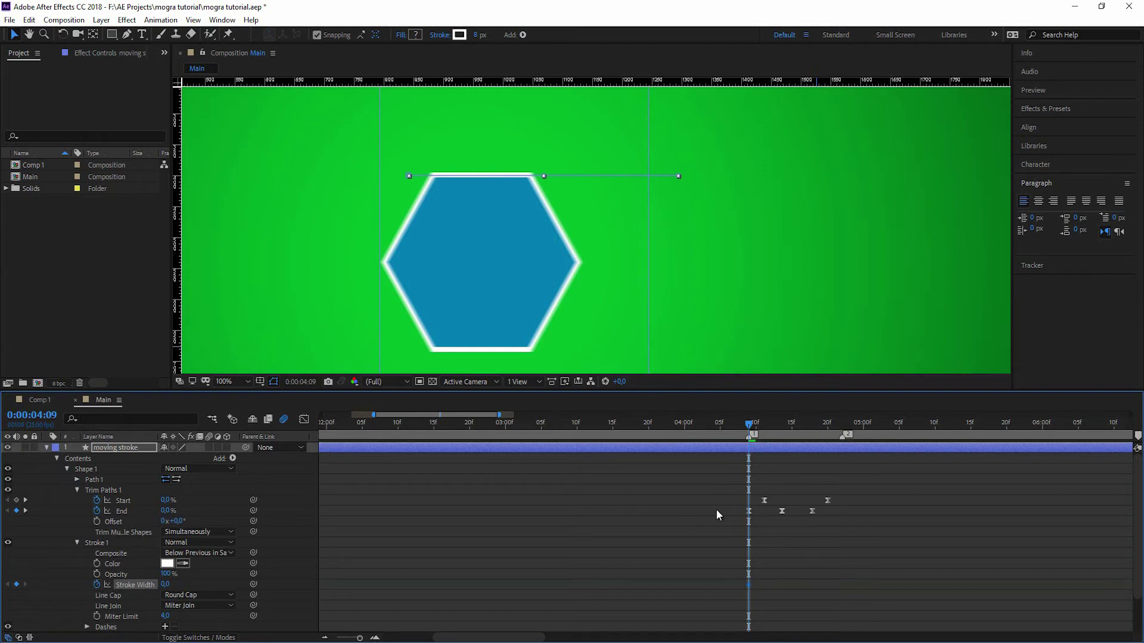
# Add Stroke Width keyframes of 0 at 0:00:04:20 and 8 at 0:00:04:17 to the moving stroke.
pyautogui.moveTo(845, 428); pyautogui.dragTo(829, 429)
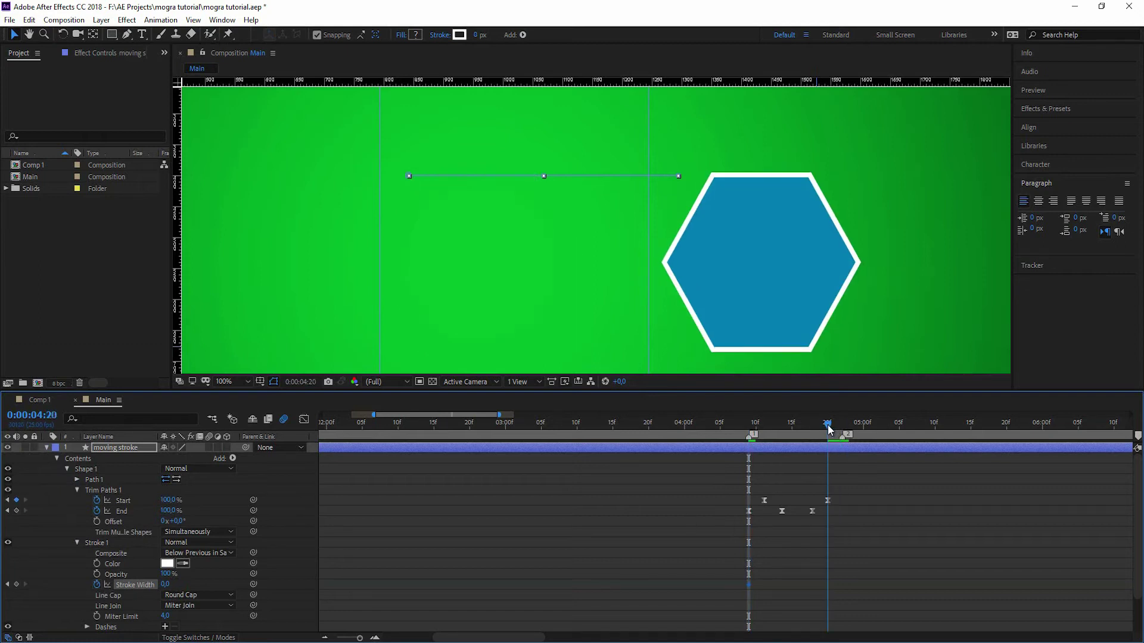
pyautogui.moveTo(166, 585); pyautogui.dragTo(176, 585)
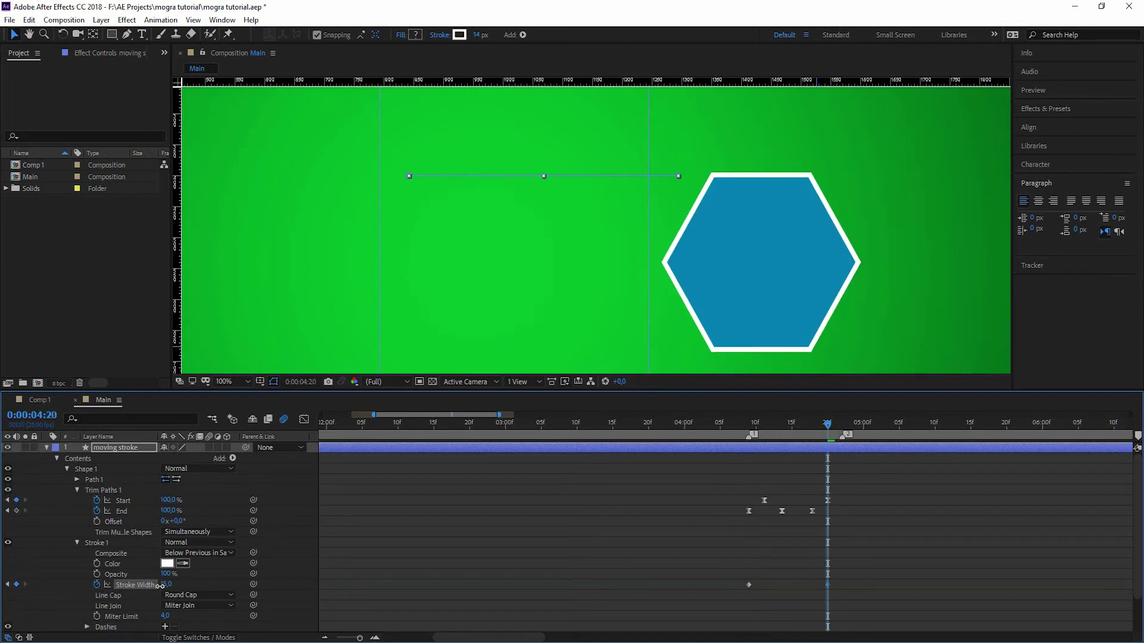
pyautogui.click(808, 427)
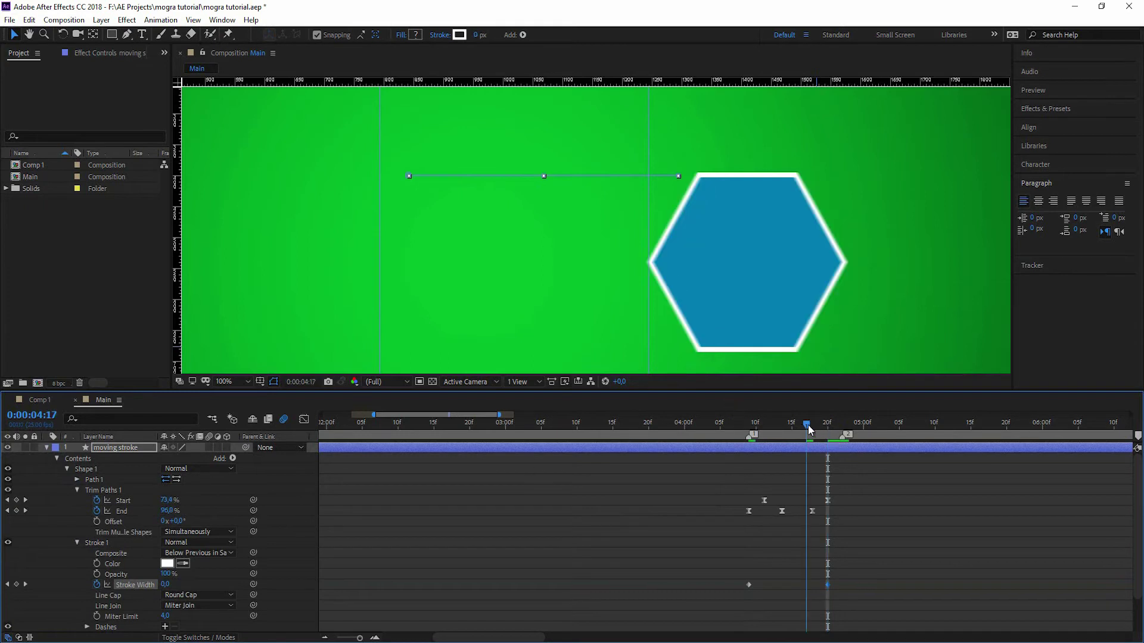
pyautogui.moveTo(809, 428); pyautogui.dragTo(807, 428)
pyautogui.moveTo(167, 585)
pyautogui.mouseDown()
pyautogui.moveTo(177, 585)
pyautogui.moveTo(168, 584)
pyautogui.mouseUp()
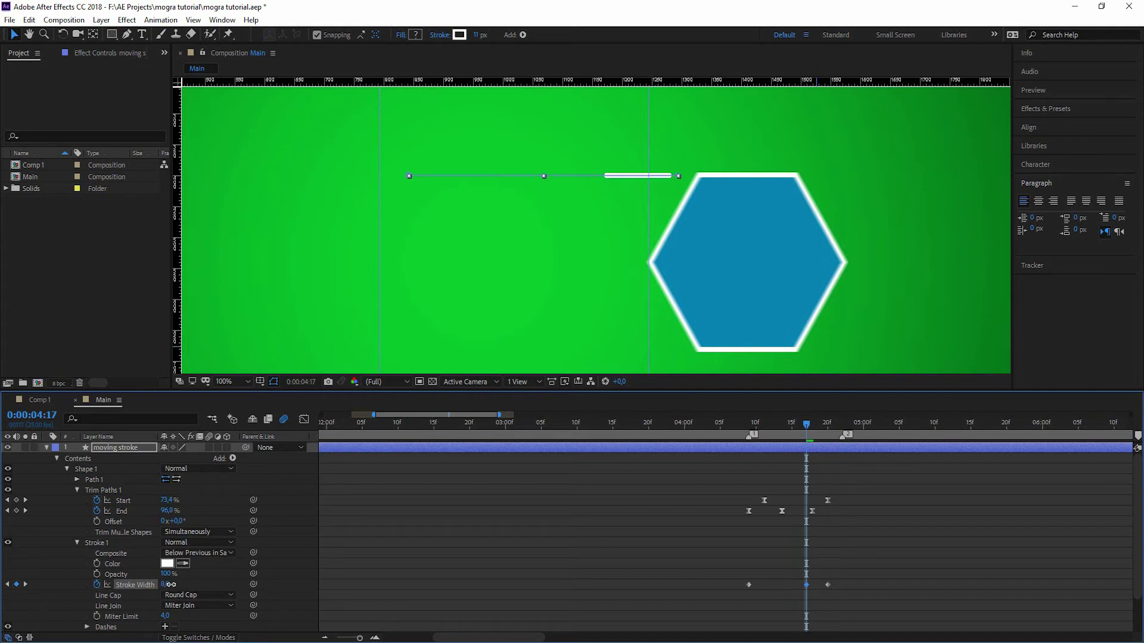
# Play the animation from just after 0:00:04:00 to review the stroke's width change.
pyautogui.moveTo(742, 427); pyautogui.dragTo(706, 442)
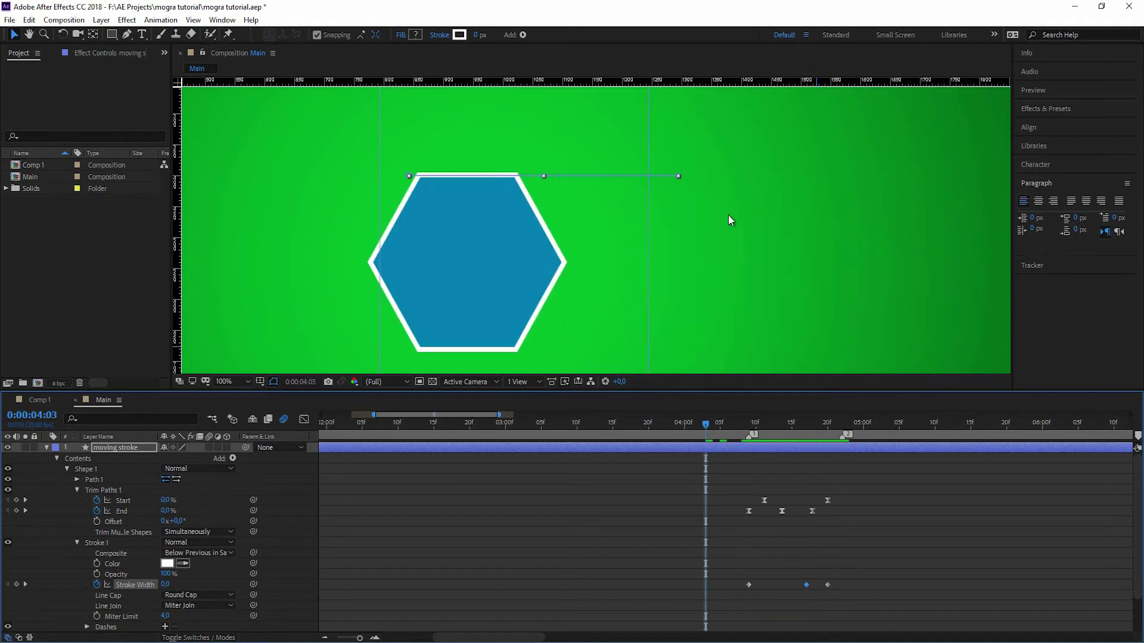
pyautogui.scroll(-1, 843, 245)
pyautogui.click(946, 282)
pyautogui.press('space')
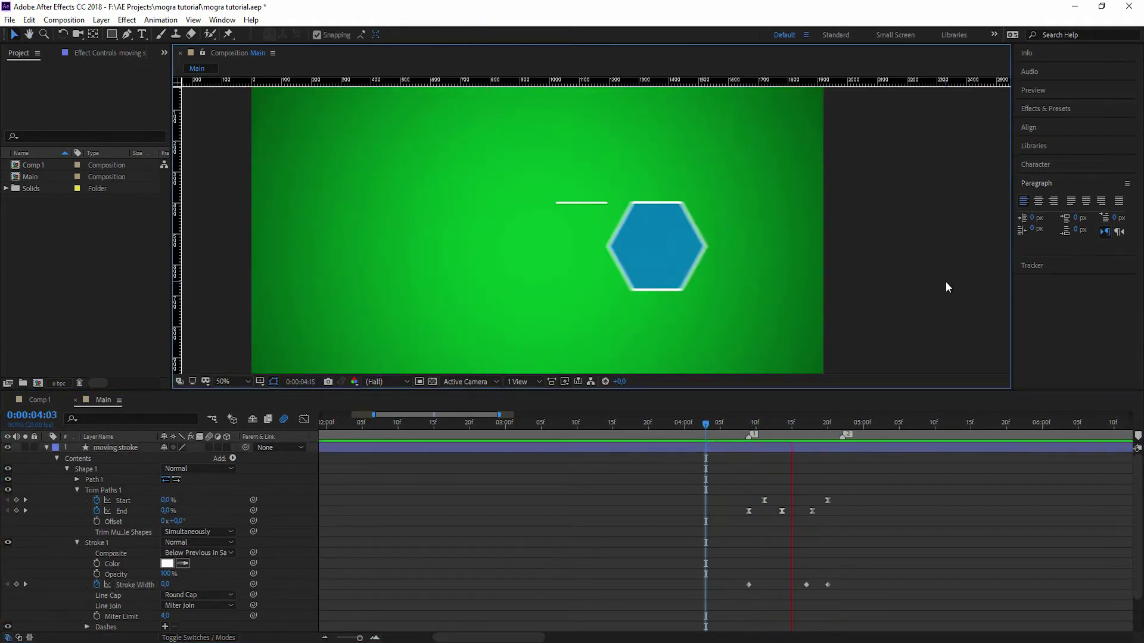
pyautogui.click(698, 428)
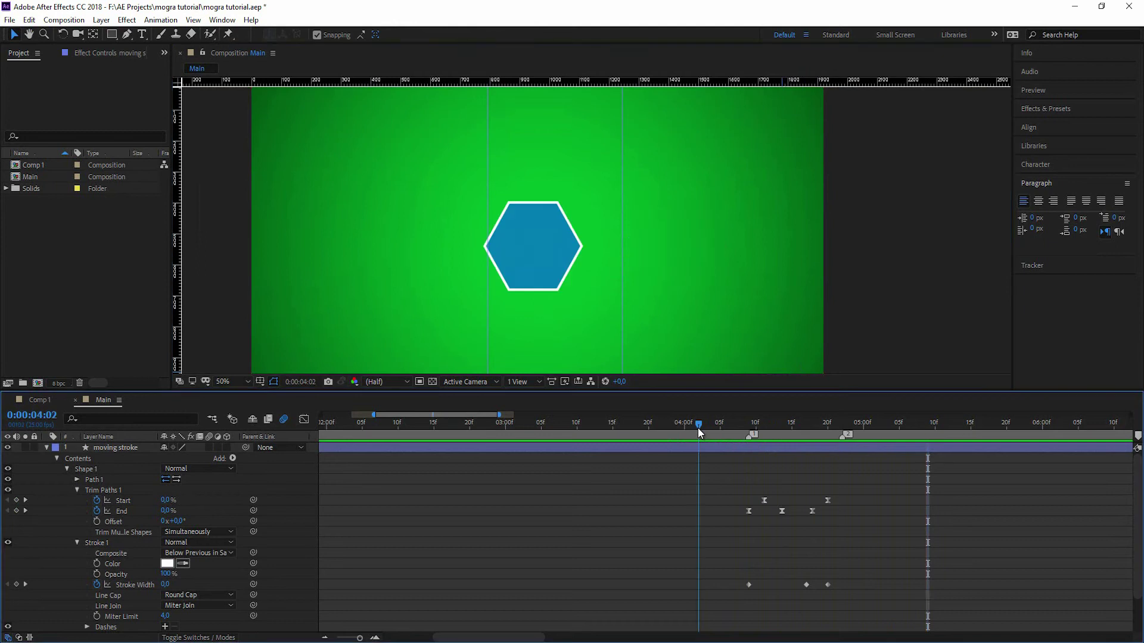
pyautogui.press('space')
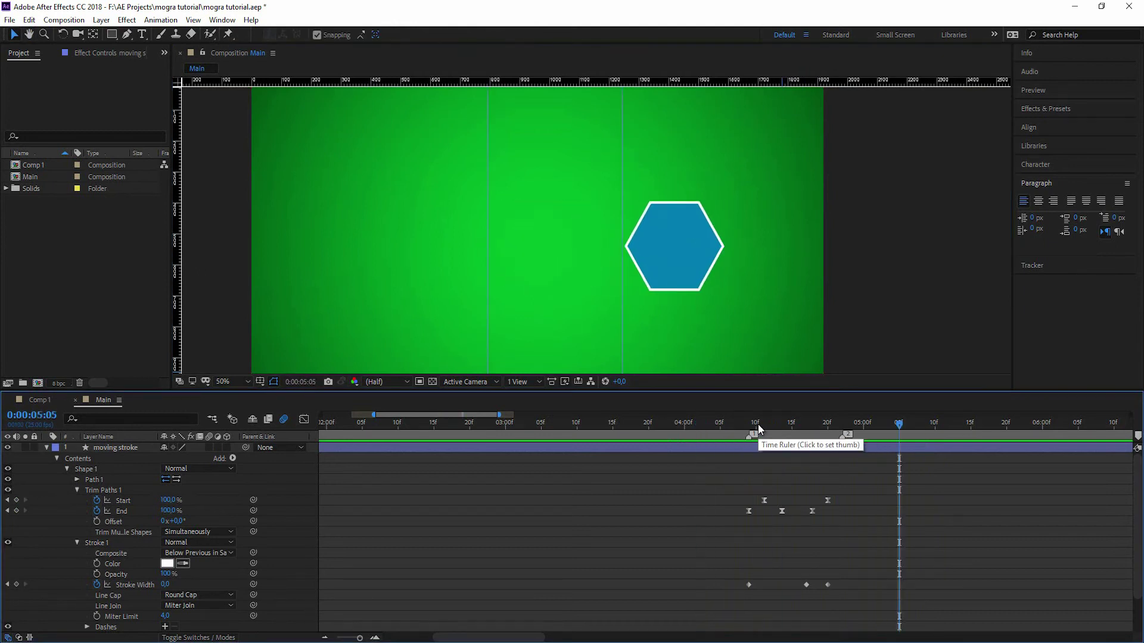
# At 0:00:04:17, duplicate the moving stroke layer and shift the copy straight down to the level of the hexagon's lower edge.
pyautogui.click(749, 425)
pyautogui.click(47, 448)
pyautogui.click(114, 448)
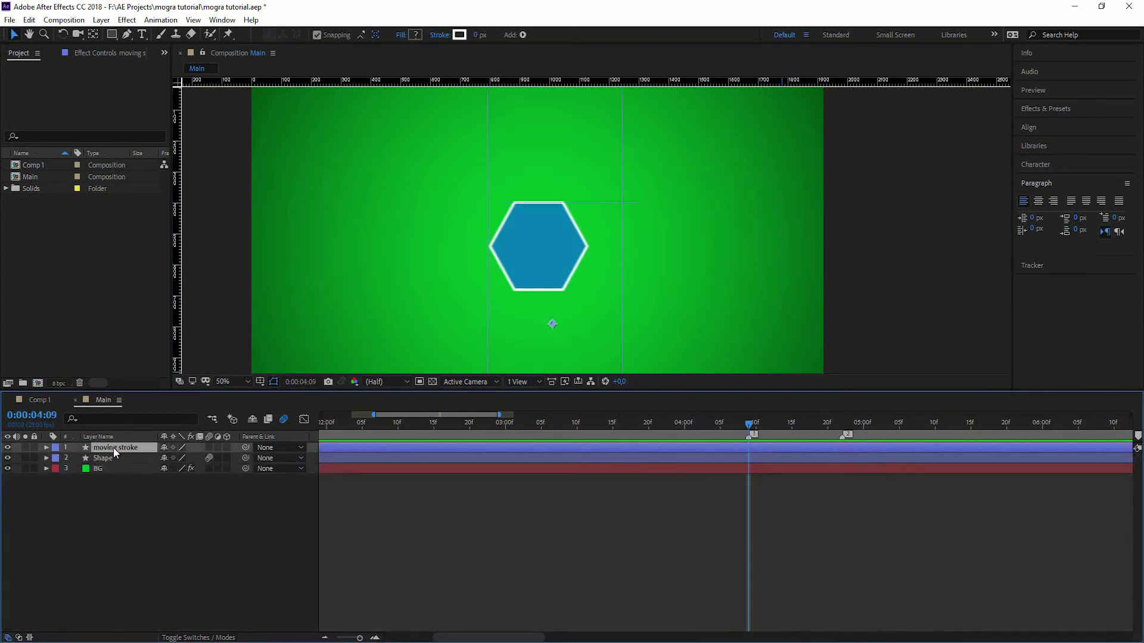
pyautogui.moveTo(798, 425); pyautogui.dragTo(807, 423)
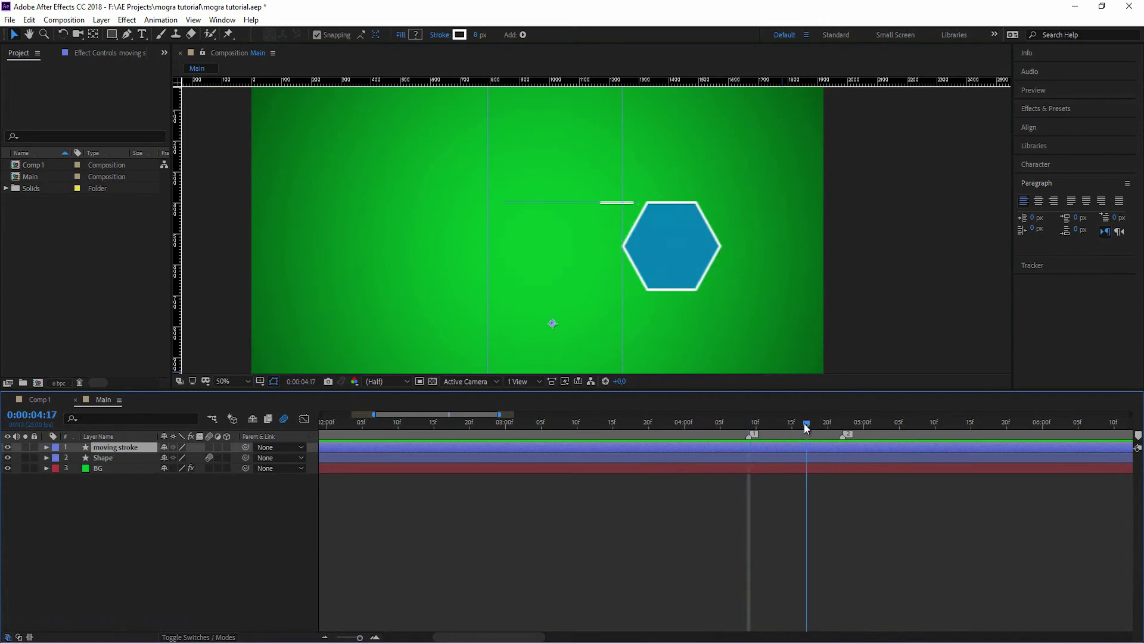
pyautogui.hotkey('ctrl', 'd')
pyautogui.hotkey('shift', 'Down')
pyautogui.hotkey('shift', 'Down')
pyautogui.hotkey('shift', 'Down')
pyautogui.hotkey('shift', 'Down')
pyautogui.hotkey('shift', 'Down')
pyautogui.hotkey('shift', 'Down')
pyautogui.hotkey('shift', 'Down')
pyautogui.hotkey('shift', 'Down')
pyautogui.hotkey('shift', 'Down')
pyautogui.hotkey('shift', 'Down')
pyautogui.hotkey('shift', 'Down')
pyautogui.hotkey('shift', 'Down')
pyautogui.hotkey('shift', 'Down')
pyautogui.hotkey('shift', 'Down')
pyautogui.hotkey('shift', 'Down')
pyautogui.hotkey('shift', 'Down')
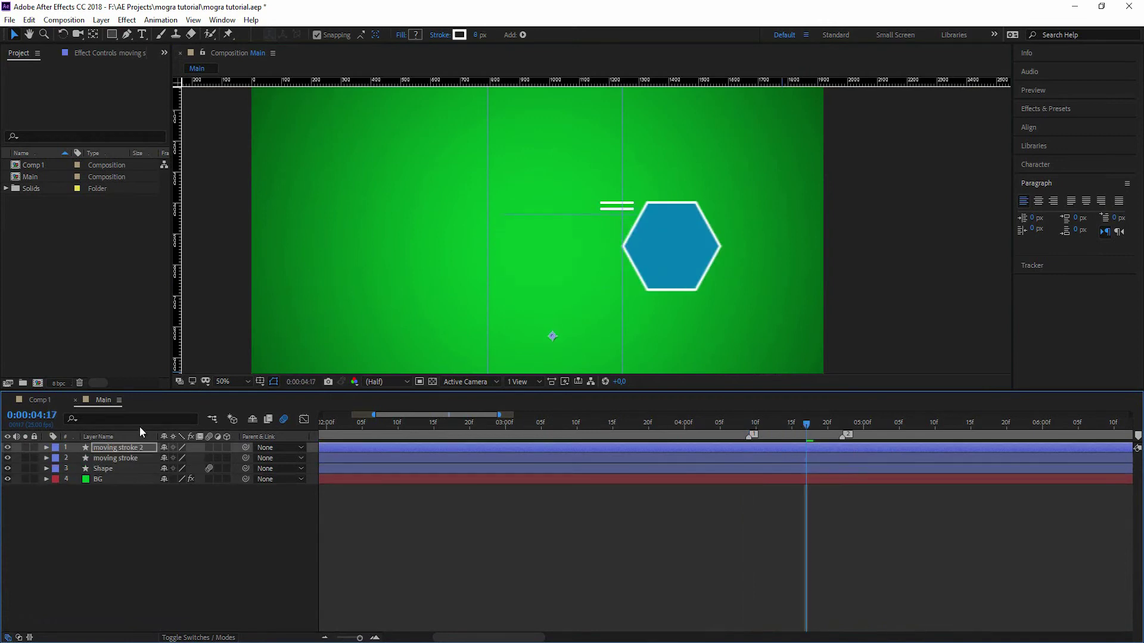
pyautogui.hotkey('shift', 'Down')
pyautogui.hotkey('shift', 'Down')
pyautogui.hotkey('shift', 'Down')
pyautogui.hotkey('shift', 'Down')
pyautogui.hotkey('shift', 'Down')
pyautogui.hotkey('shift', 'Down')
pyautogui.hotkey('shift', 'Down')
pyautogui.hotkey('shift', 'Down')
pyautogui.hotkey('shift', 'Down')
pyautogui.hotkey('shift', 'Down')
pyautogui.hotkey('shift', 'Down')
pyautogui.hotkey('shift', 'Down')
# Duplicate the lower stroke and move the copy up to the hexagon's mid-height and slightly left of the other two strokes.
pyautogui.hotkey('ctrl', 'd')
pyautogui.hotkey('shift', 'Up')
pyautogui.hotkey('shift', 'Up')
pyautogui.hotkey('shift', 'Up')
pyautogui.hotkey('shift', 'Up')
pyautogui.hotkey('shift', 'Up')
pyautogui.hotkey('shift', 'Up')
pyautogui.hotkey('shift', 'Up')
pyautogui.hotkey('shift', 'Up')
pyautogui.hotkey('shift', 'Up')
pyautogui.hotkey('shift', 'Up')
pyautogui.hotkey('shift', 'Up')
pyautogui.hotkey('shift', 'Up')
pyautogui.hotkey('shift', 'Up')
pyautogui.hotkey('shift', 'Up')
pyautogui.hotkey('shift', 'Left')
pyautogui.hotkey('shift', 'Left')
pyautogui.hotkey('shift', 'Left')
pyautogui.hotkey('shift', 'Left')
pyautogui.hotkey('shift', 'Left')
pyautogui.hotkey('shift', 'Left')
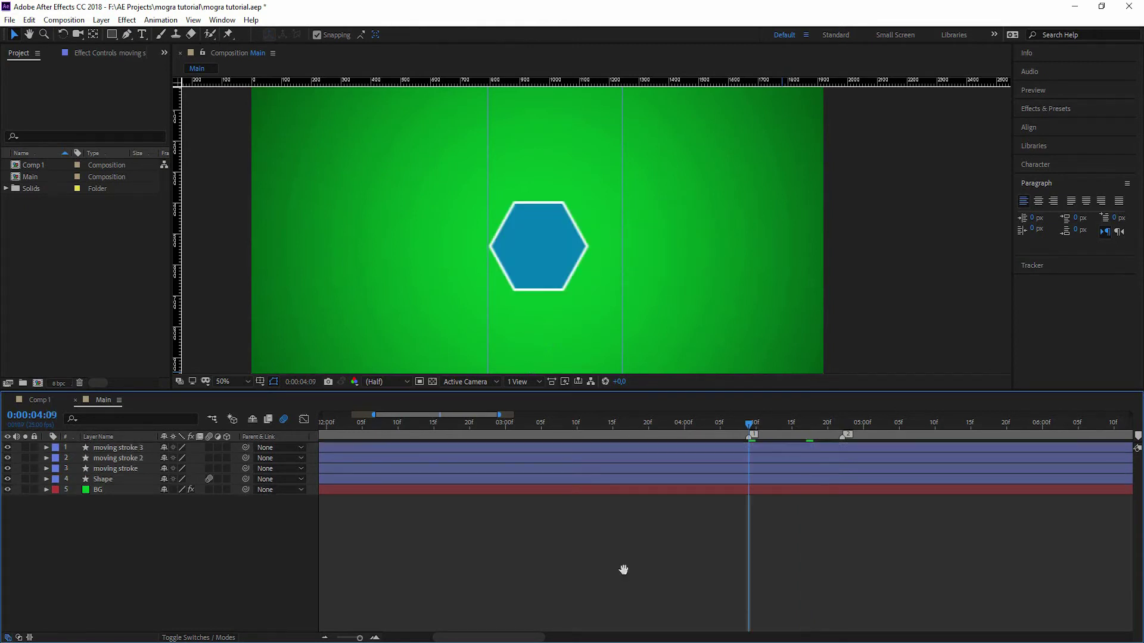
# Play back the three strokes trailing the hexagon, starting ahead of marker 1.
pyautogui.press('space')
pyautogui.press('space')
pyautogui.moveTo(748, 422); pyautogui.dragTo(706, 423)
pyautogui.press('space')
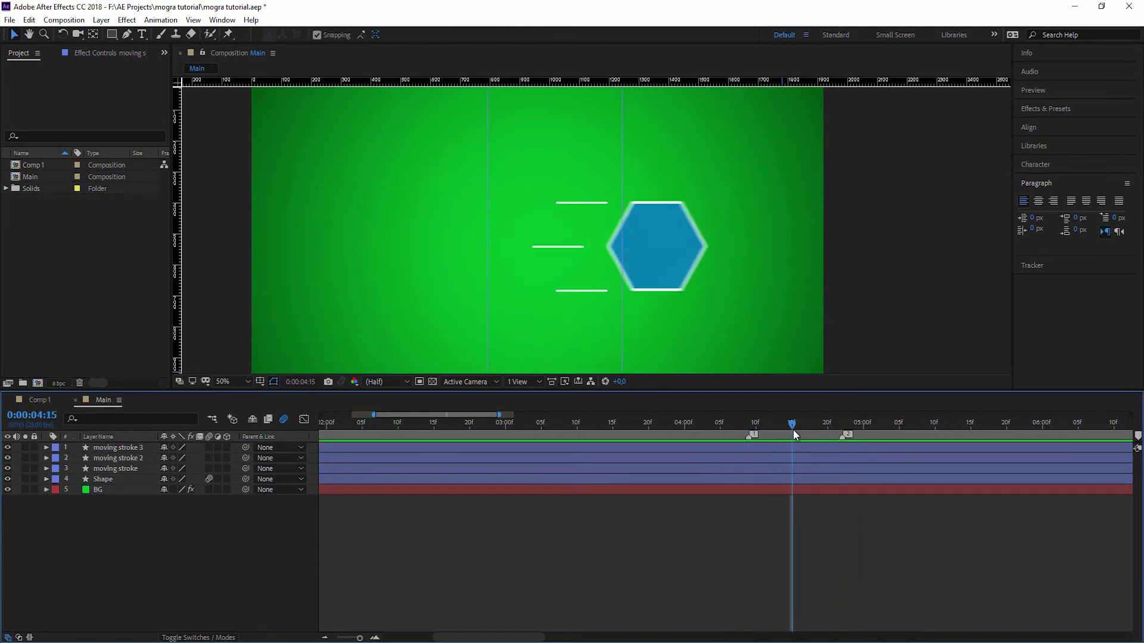
# Add a dash pattern to Stroke 1 of the middle stroke layer, moving stroke 3.
pyautogui.click(109, 448)
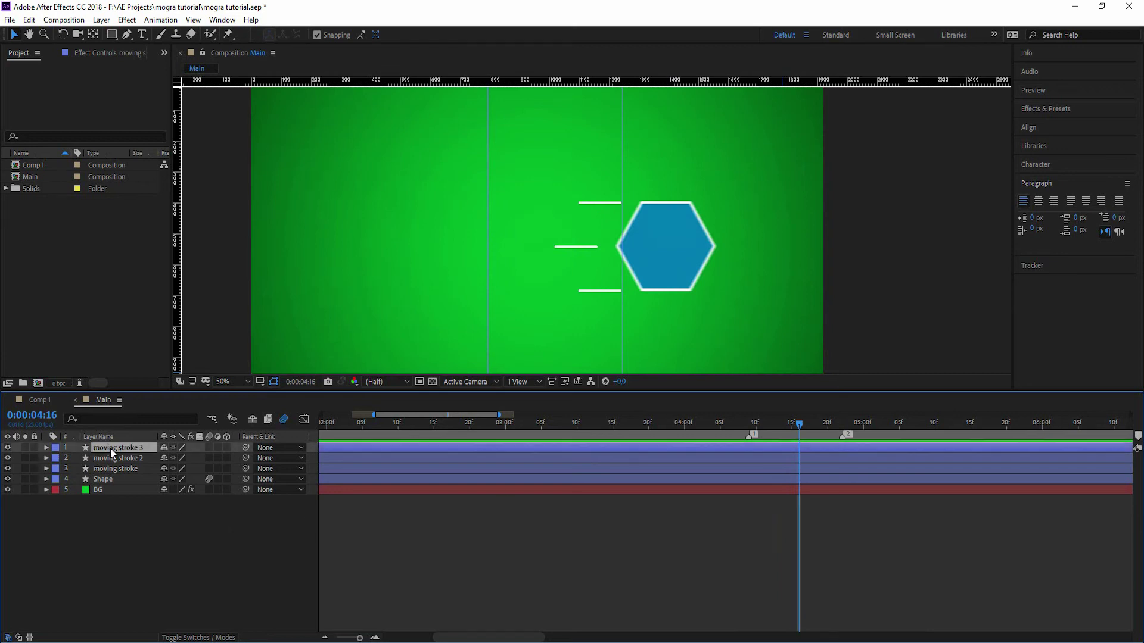
pyautogui.click(46, 447)
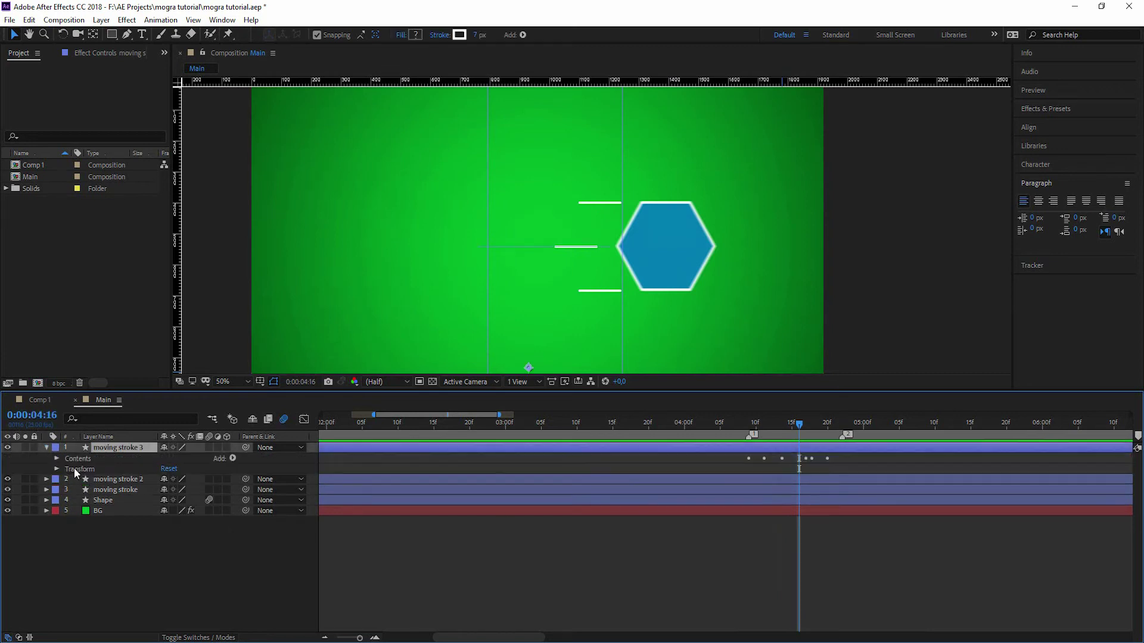
pyautogui.click(57, 458)
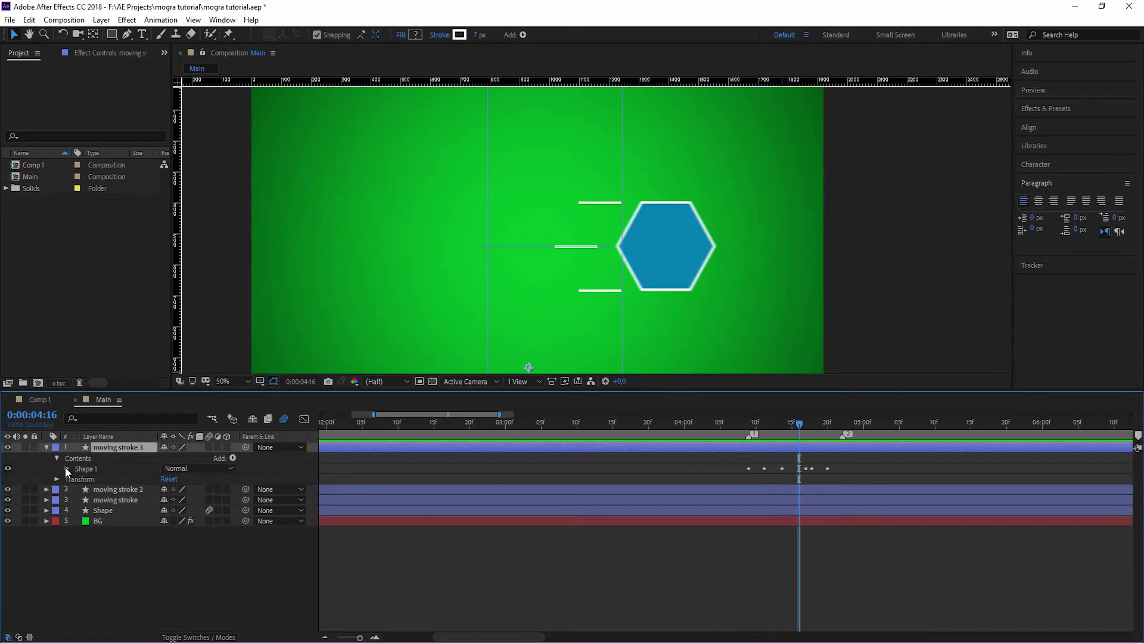
pyautogui.click(66, 468)
pyautogui.click(77, 480)
pyautogui.click(76, 511)
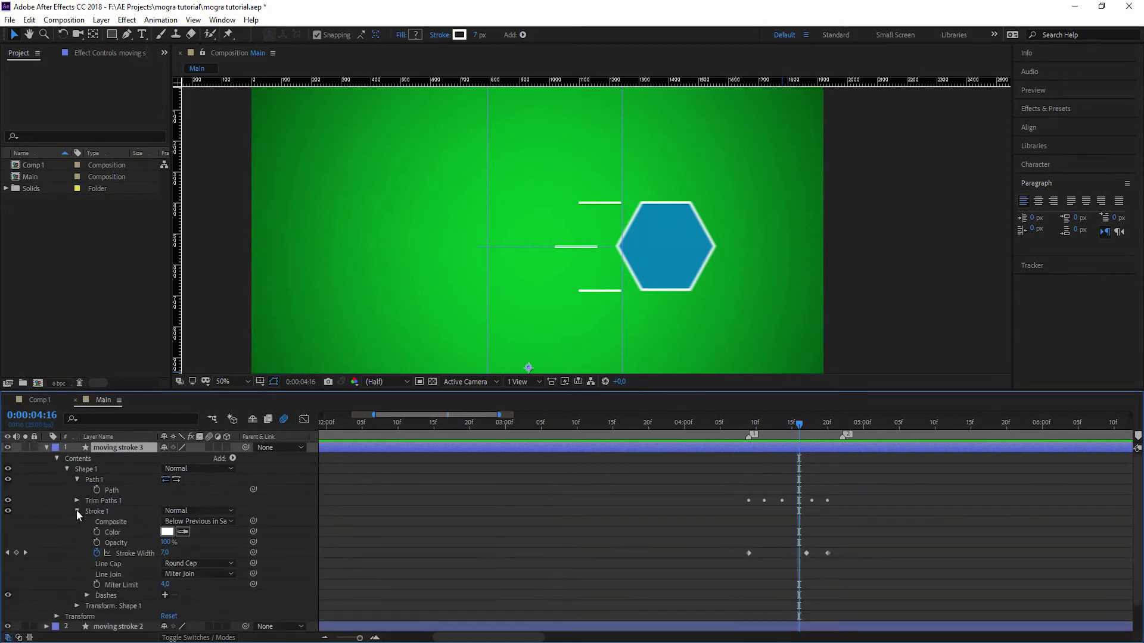
pyautogui.click(165, 595)
pyautogui.press('.')
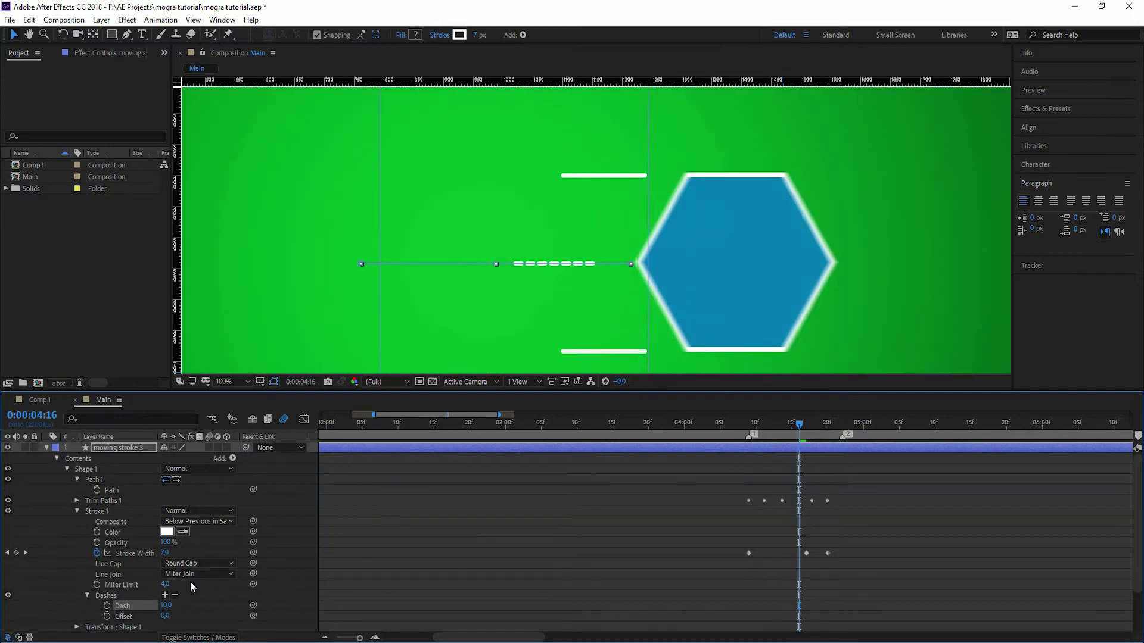
# Set the middle stroke's Dash to 19 and its dash Offset to -3.
pyautogui.scroll(-2, 191, 586)
pyautogui.moveTo(169, 574); pyautogui.dragTo(177, 574)
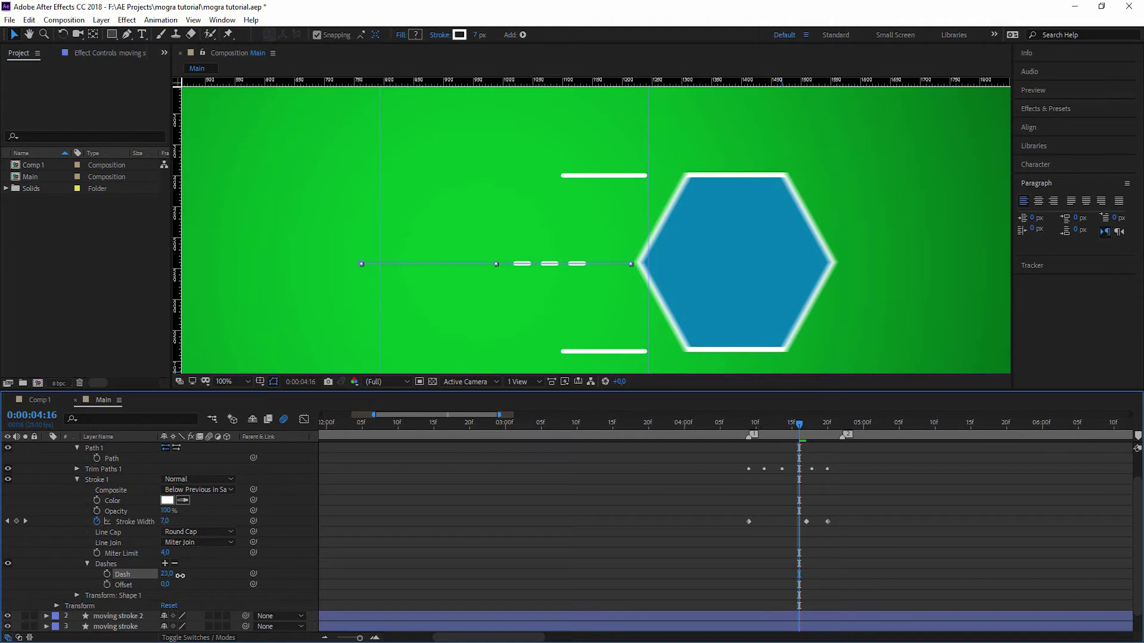
pyautogui.moveTo(182, 575)
pyautogui.mouseDown()
pyautogui.moveTo(167, 584)
pyautogui.moveTo(794, 447)
pyautogui.moveTo(737, 426)
pyautogui.moveTo(819, 431)
pyautogui.moveTo(764, 430)
pyautogui.moveTo(784, 431)
pyautogui.mouseUp()
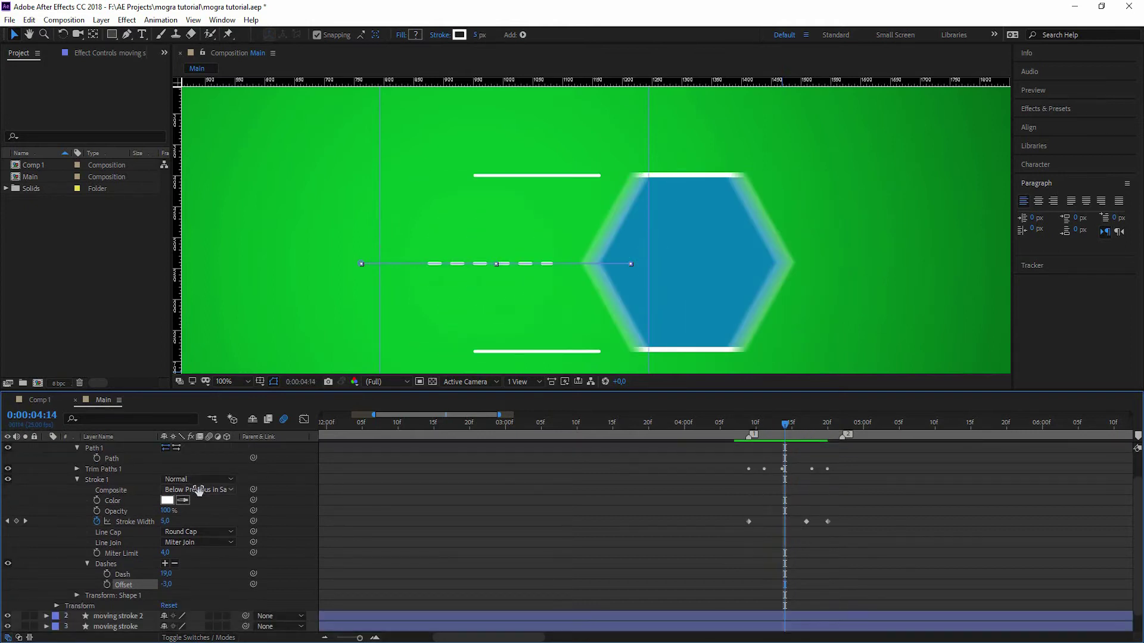
# At 0:00:04:17, set the dashed middle stroke's Stroke Width to 4 and collapse its layer properties.
pyautogui.click(804, 428)
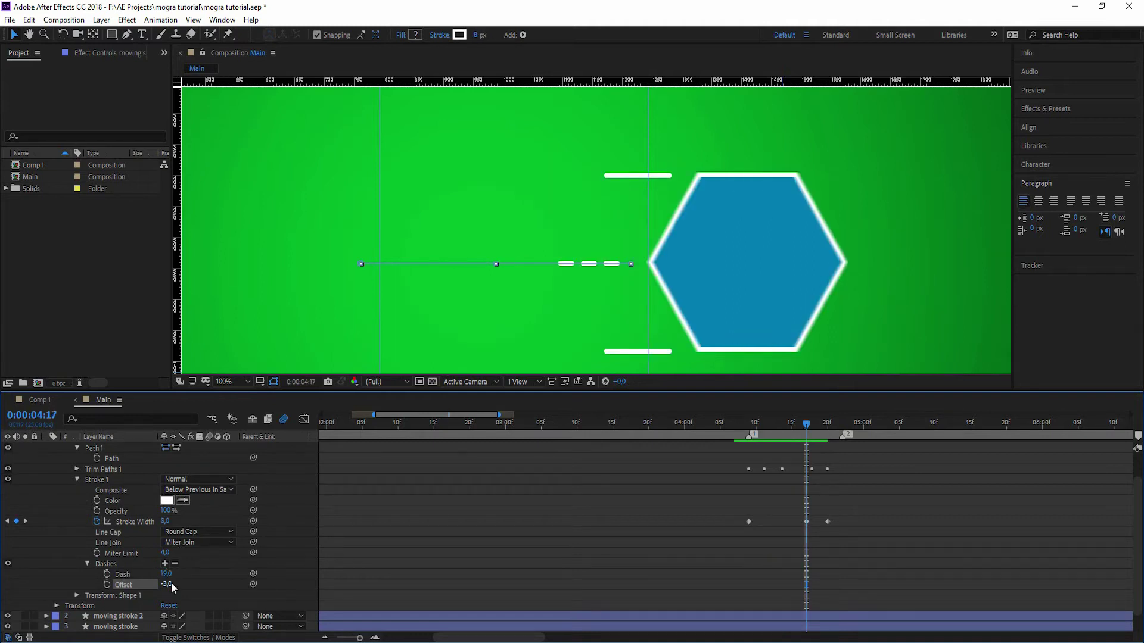
pyautogui.click(168, 522)
pyautogui.write('4')
pyautogui.press('Return')
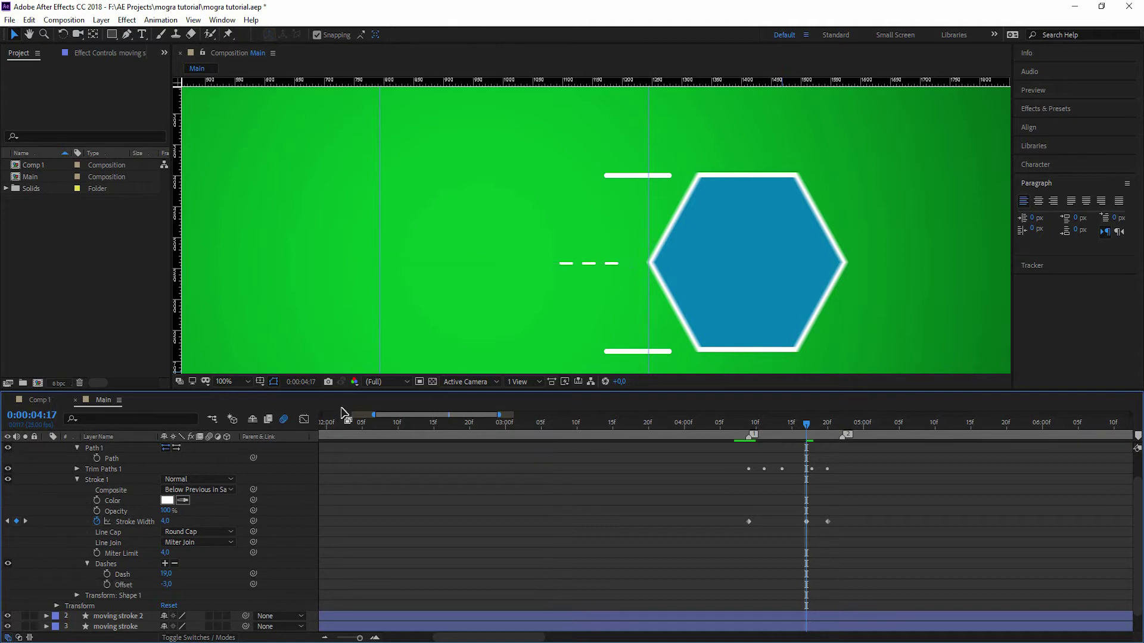
pyautogui.scroll(2, 78, 506)
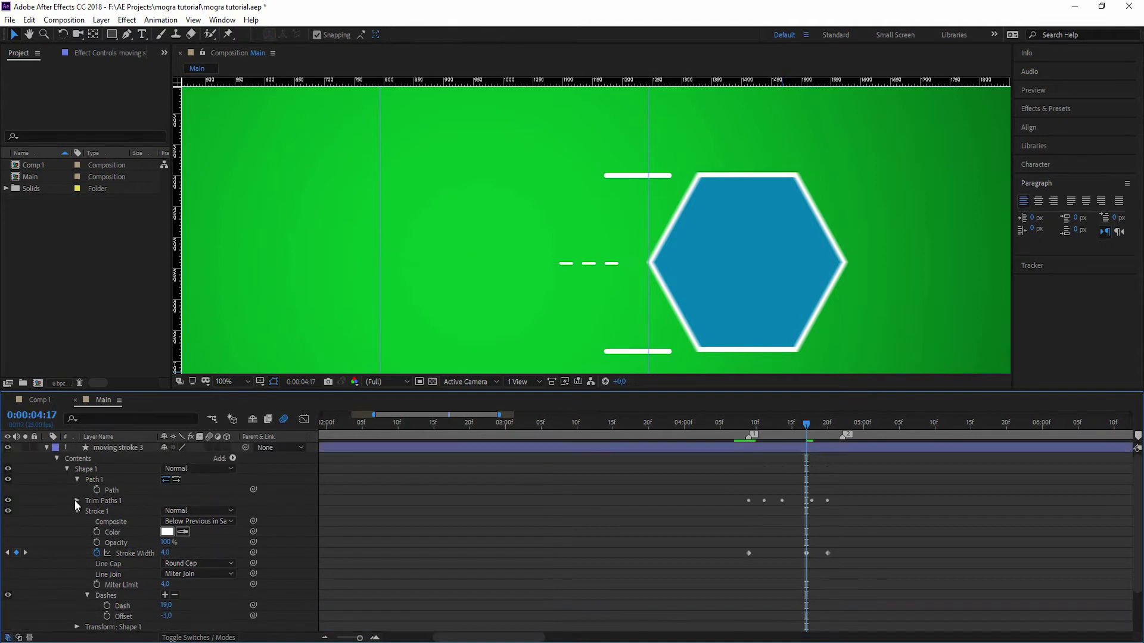
pyautogui.click(46, 448)
# Hide the lower stroke layer, moving stroke 2.
pyautogui.click(124, 468)
pyautogui.click(98, 459)
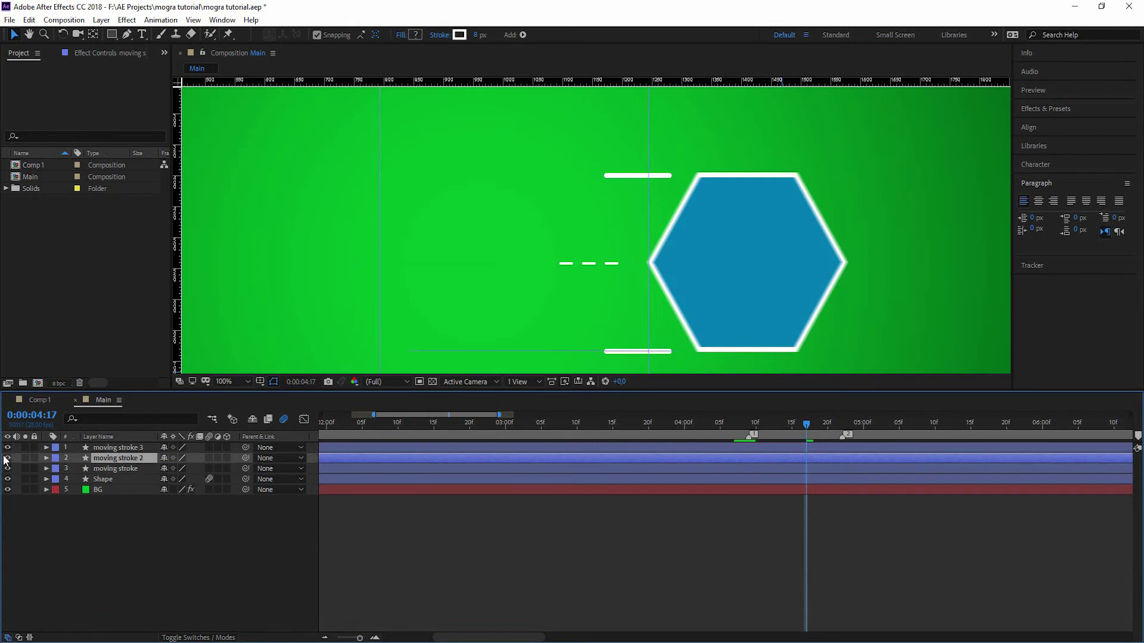
pyautogui.click(2, 458)
pyautogui.click(139, 459)
pyautogui.click(7, 458)
# Add a Repeater to the contents of the upper stroke layer, moving stroke.
pyautogui.click(112, 468)
pyautogui.click(46, 469)
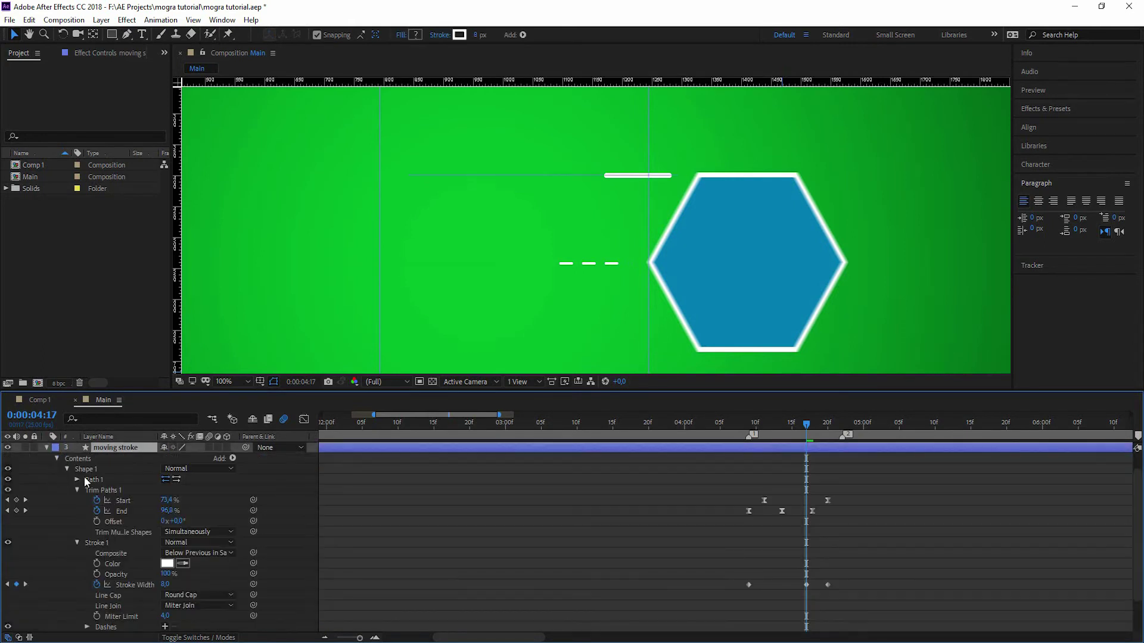
pyautogui.click(231, 479)
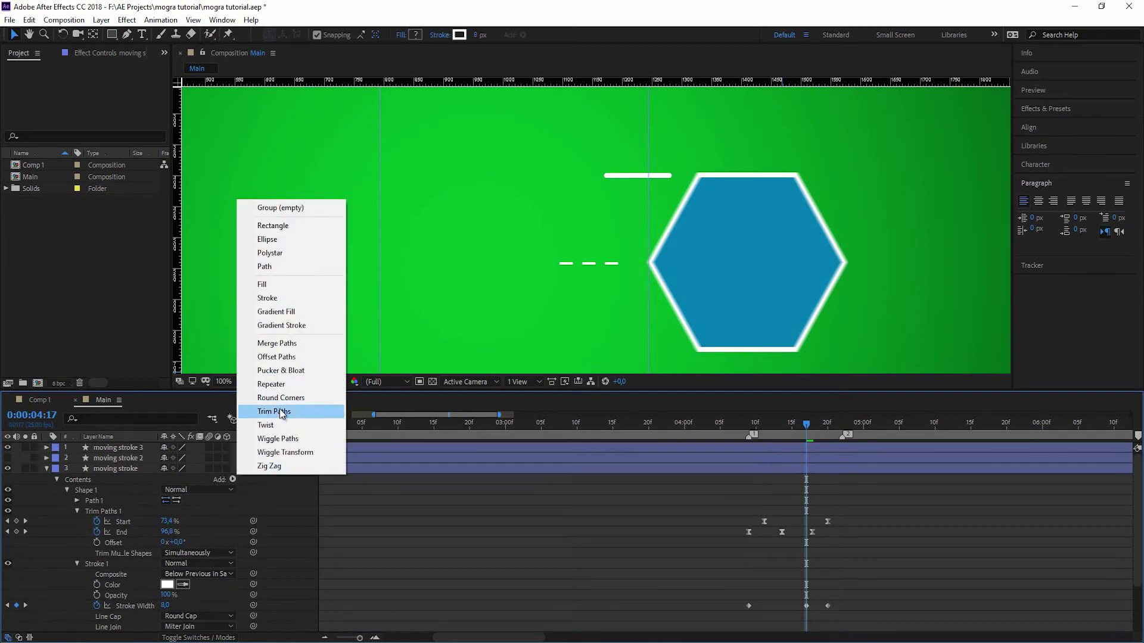
pyautogui.click(280, 384)
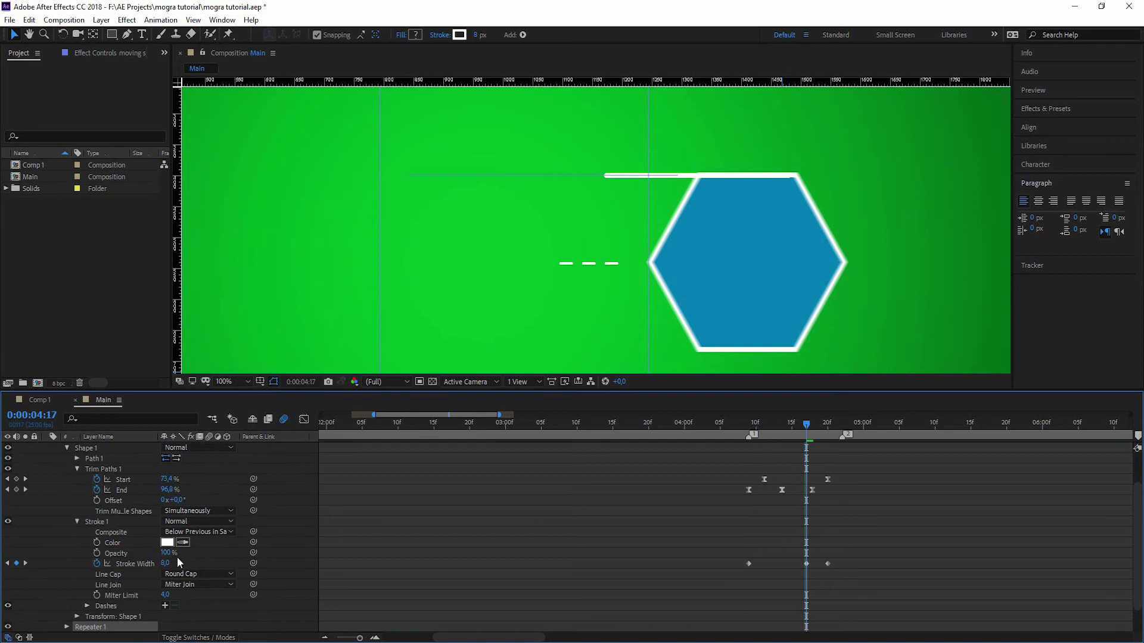
pyautogui.scroll(-1, 172, 560)
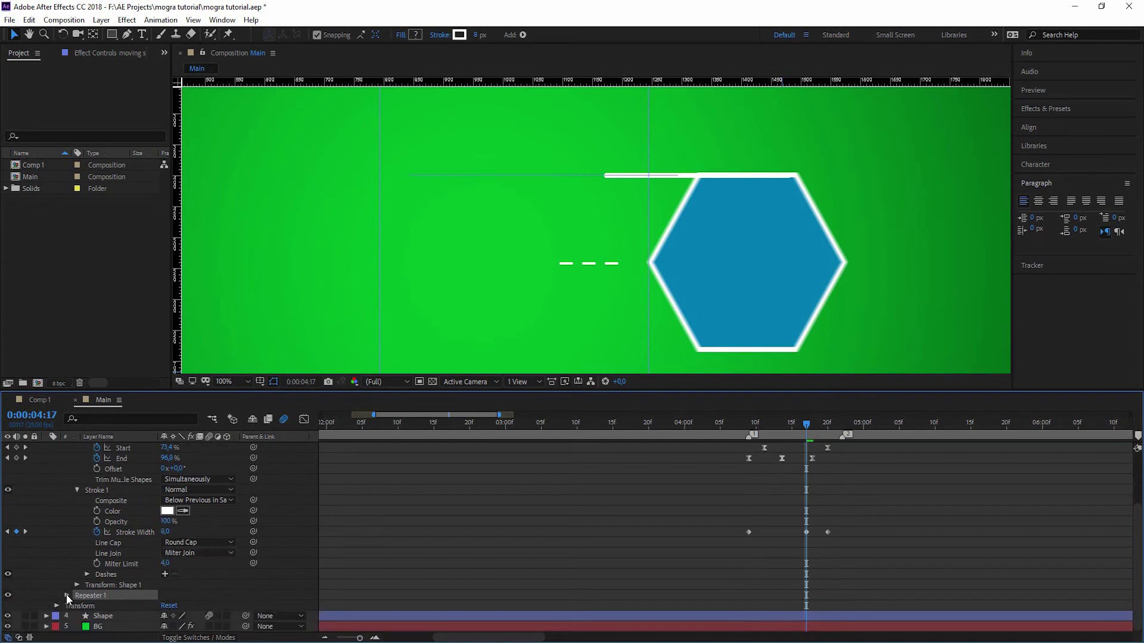
# Solo the moving stroke layer and set its Repeater 1 transform Position to 2, 71 so the copies stack vertically.
pyautogui.click(67, 594)
pyautogui.scroll(3, 63, 460)
pyautogui.click(25, 469)
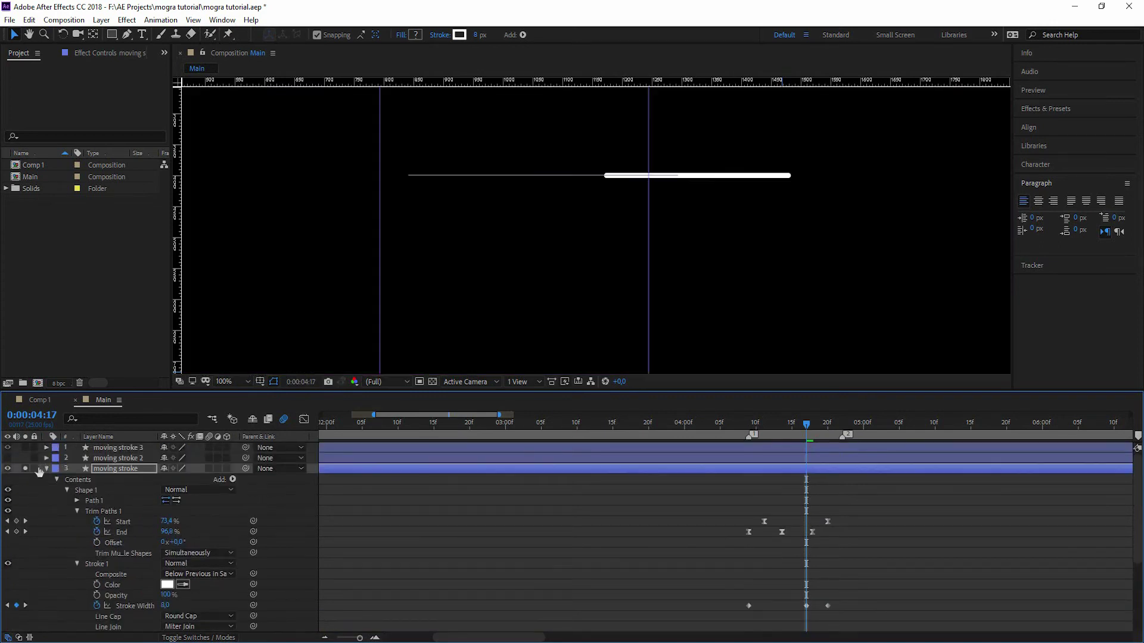
pyautogui.scroll(-4, 93, 573)
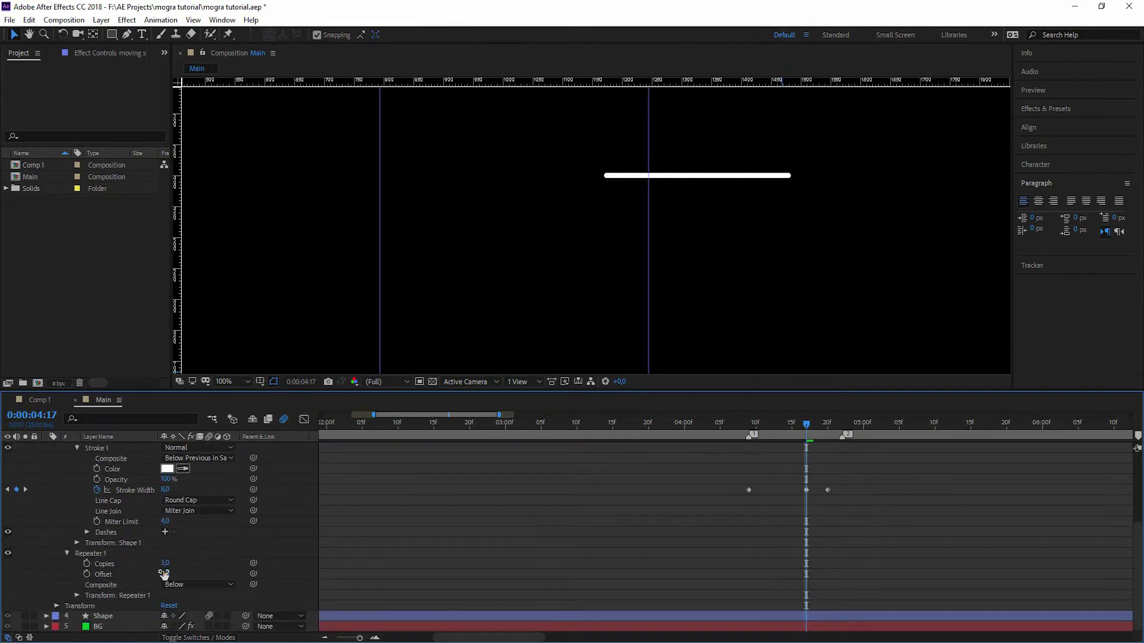
pyautogui.click(78, 595)
pyautogui.moveTo(181, 584); pyautogui.dragTo(255, 553)
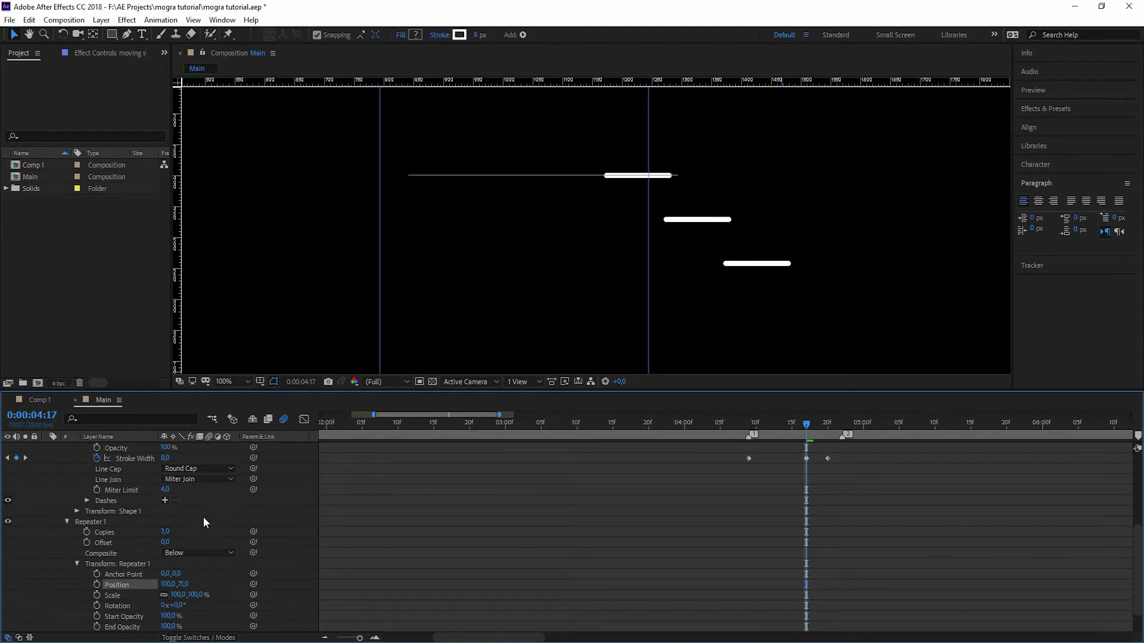
pyautogui.moveTo(173, 584); pyautogui.dragTo(117, 587)
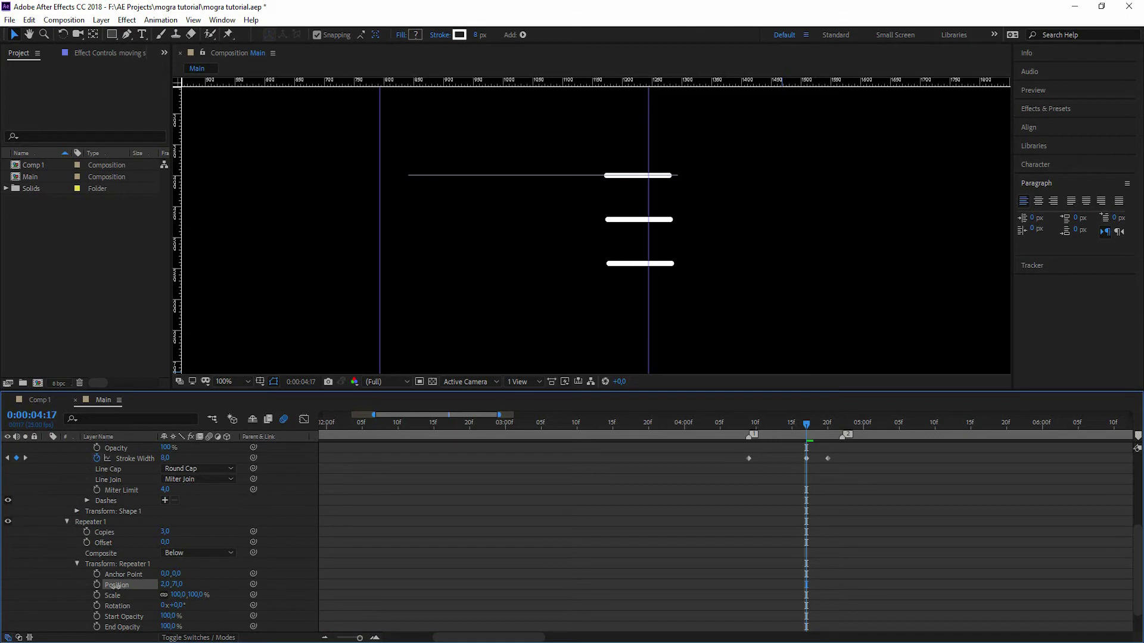
# At 0:00:04:14, shrink the Repeater copies and bring them close together beneath the original stroke, then unsolo and collapse the layer.
pyautogui.moveTo(749, 422); pyautogui.dragTo(786, 435)
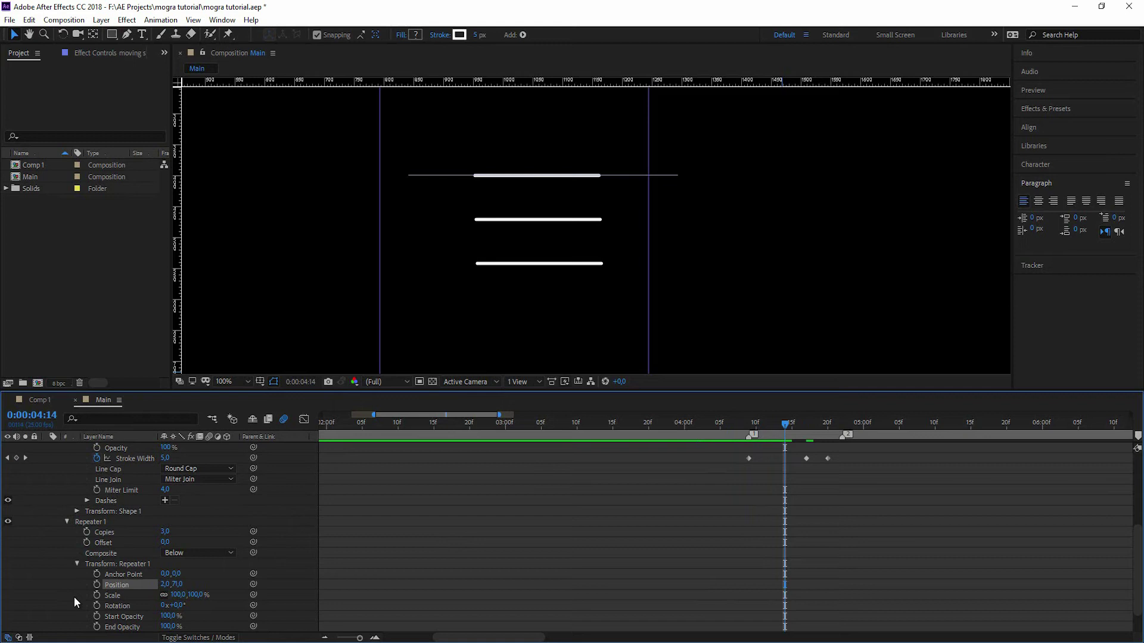
pyautogui.moveTo(176, 595); pyautogui.dragTo(164, 596)
pyautogui.scroll(-1, 178, 586)
pyautogui.scroll(-1, 512, 349)
pyautogui.moveTo(179, 554)
pyautogui.mouseDown()
pyautogui.moveTo(122, 555)
pyautogui.moveTo(185, 566)
pyautogui.mouseUp()
pyautogui.scroll(5, 156, 473)
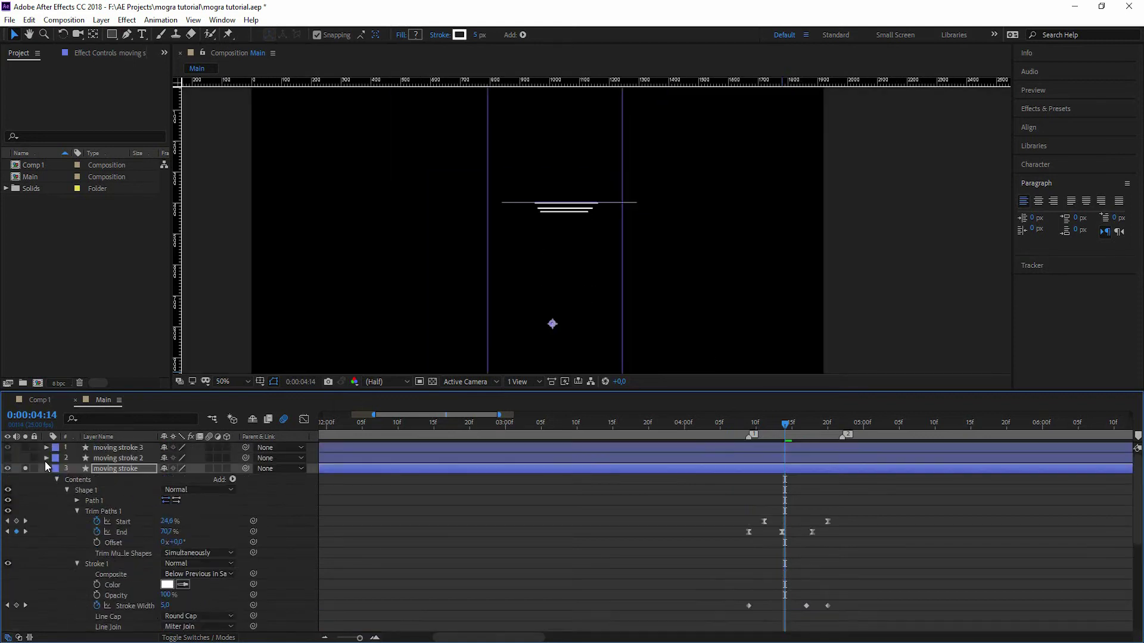
pyautogui.click(46, 469)
pyautogui.click(26, 468)
# Play and scrub through the Main composition to check the trailing strokes against the hexagon's move.
pyautogui.click(757, 424)
pyautogui.press('space')
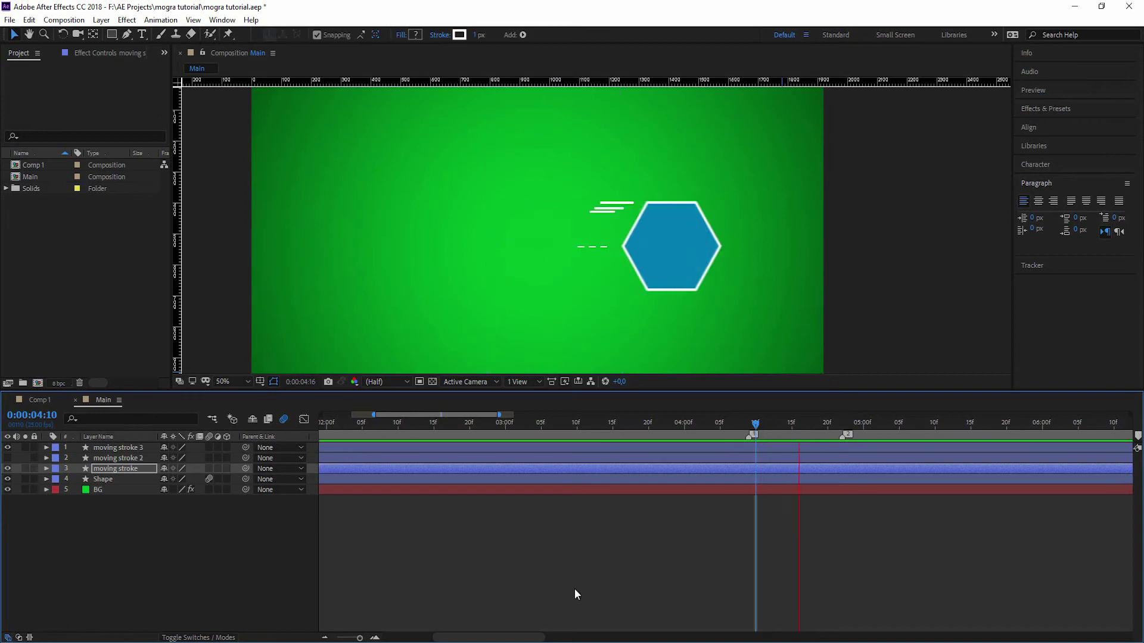
pyautogui.click(748, 425)
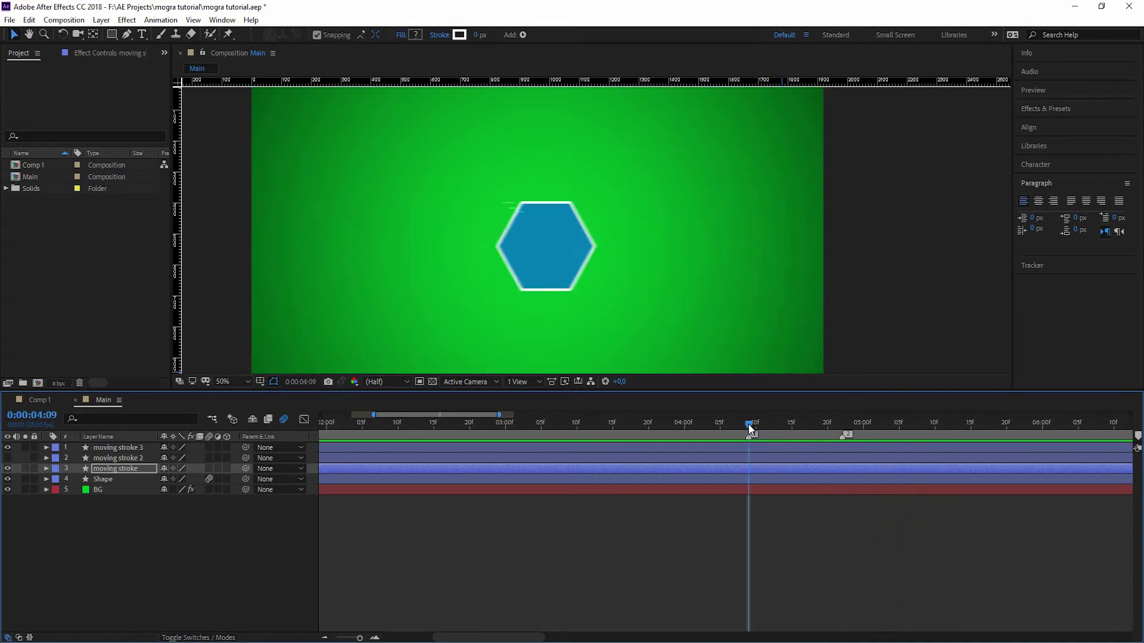
pyautogui.moveTo(749, 427)
pyautogui.mouseDown()
pyautogui.moveTo(817, 436)
pyautogui.moveTo(801, 435)
pyautogui.mouseUp()
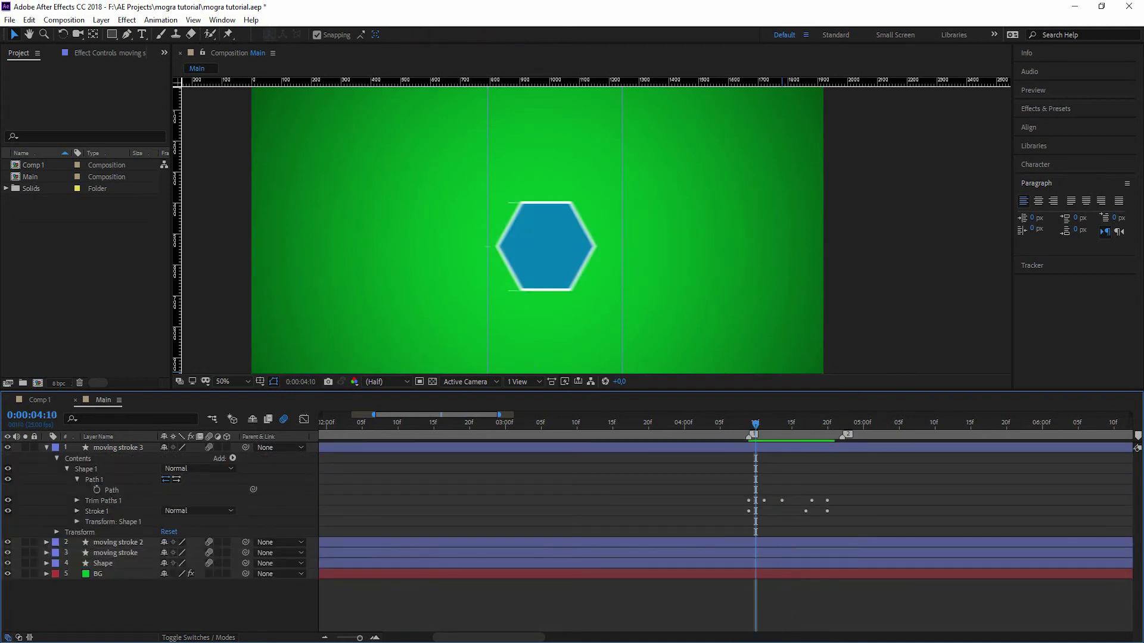
pyautogui.press('-')
pyautogui.press('-')
pyautogui.press('-')
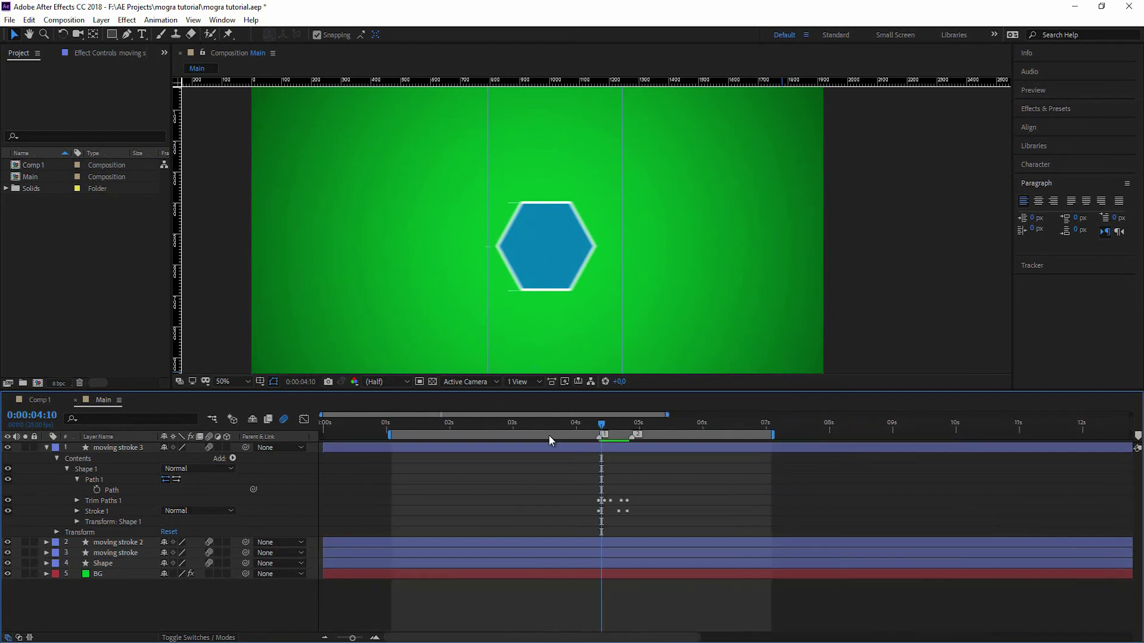
pyautogui.press('space')
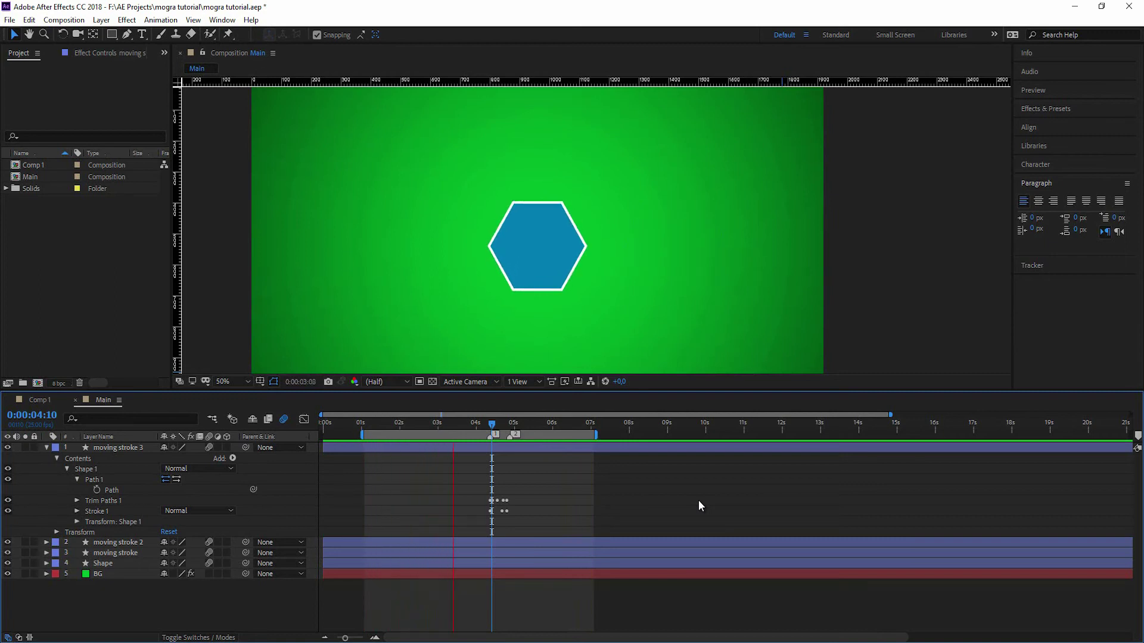
# Move the current time to 0:00:02:11 and give the three moving stroke layers the Fuchsia label color.
pyautogui.click(492, 427)
pyautogui.moveTo(491, 427); pyautogui.dragTo(414, 445)
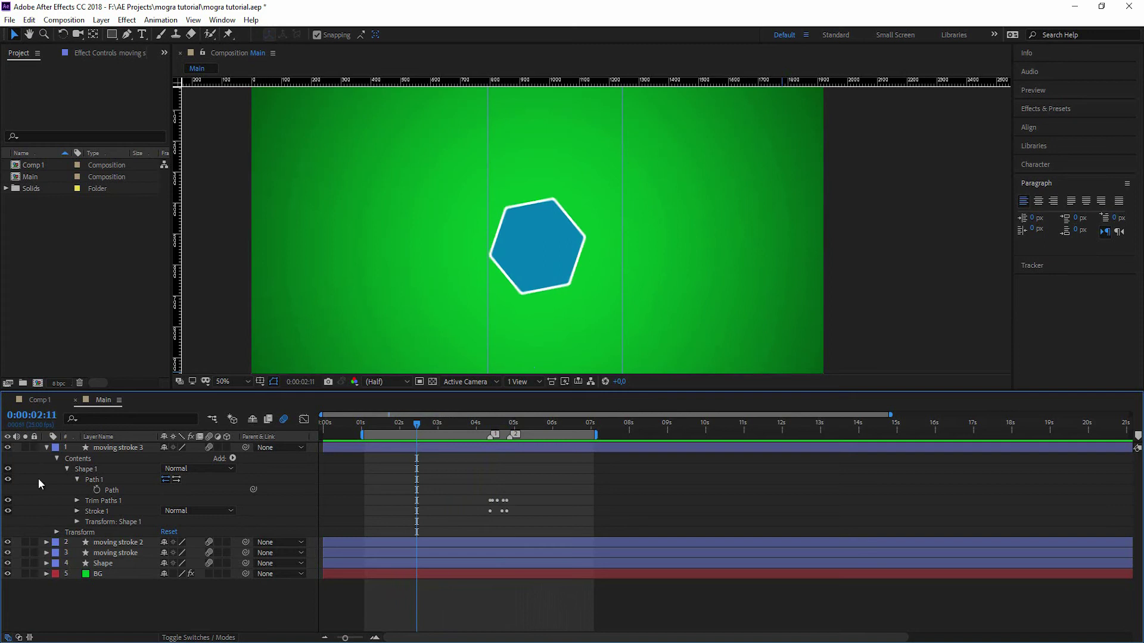
pyautogui.click(46, 447)
pyautogui.click(115, 469)
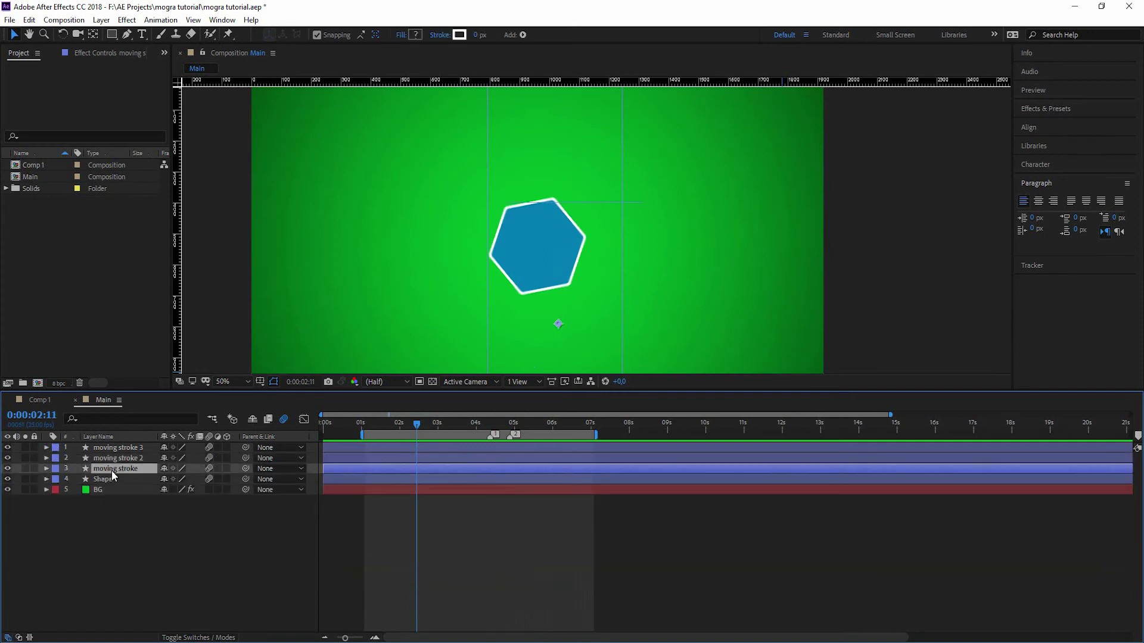
pyautogui.keyDown('shift'); pyautogui.click(115, 448); pyautogui.keyUp('shift')
pyautogui.click(56, 448)
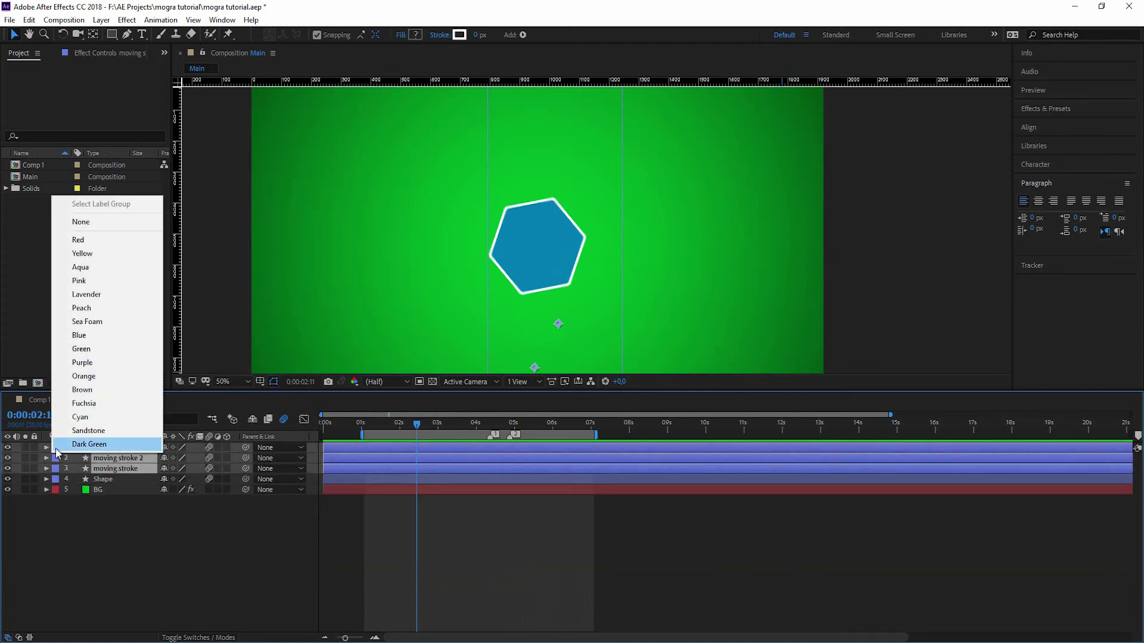
pyautogui.click(95, 405)
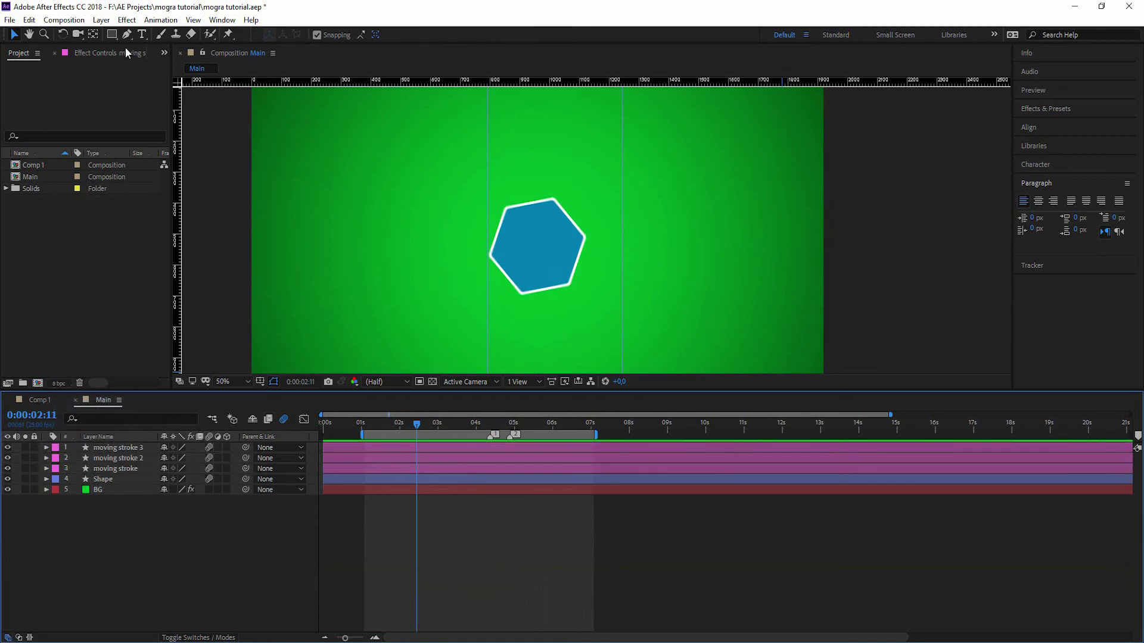
# Duplicate the hexagon's Shape layer, move the copy to the top of the layer stack and solo it.
pyautogui.click(105, 480)
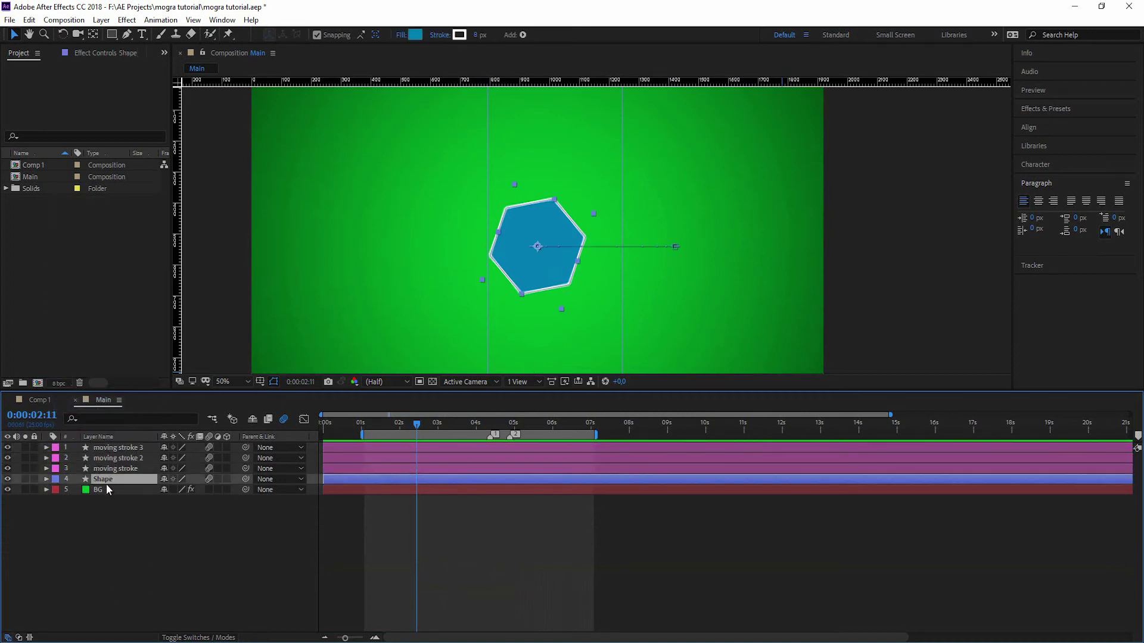
pyautogui.hotkey('ctrl', 'd')
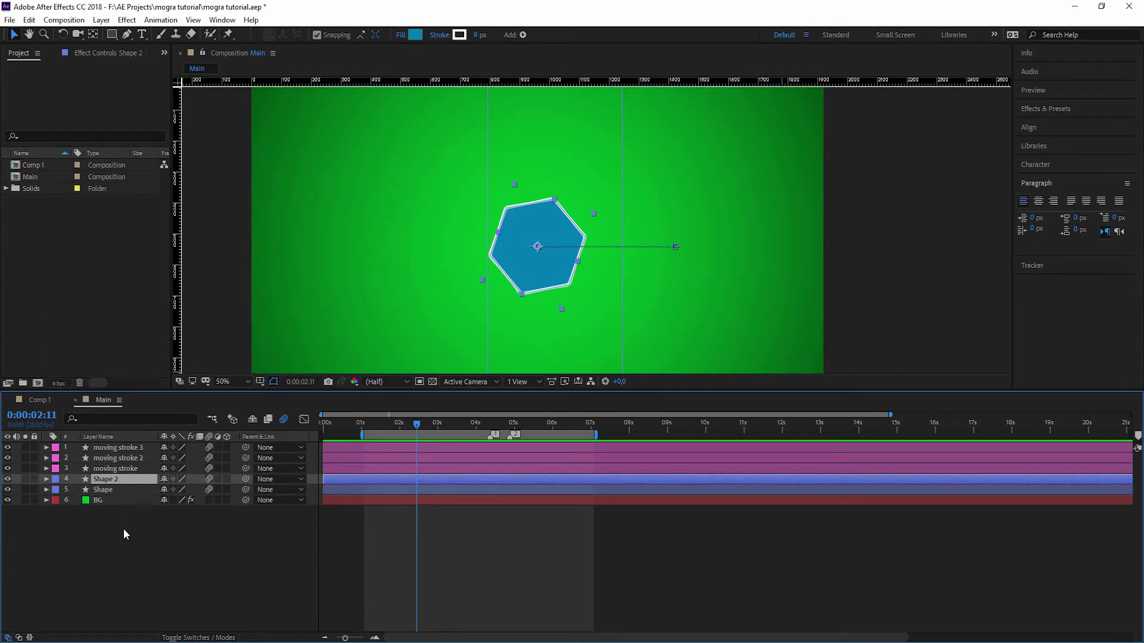
pyautogui.moveTo(99, 481); pyautogui.dragTo(123, 447)
pyautogui.click(26, 447)
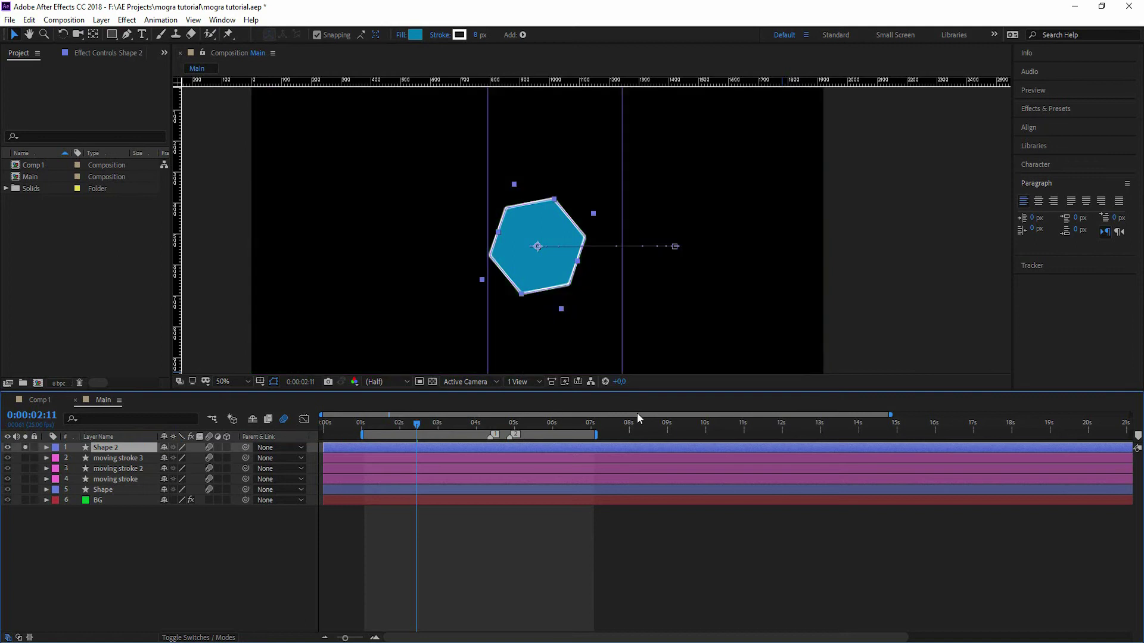
# Turn the Shape 2 polygon into an unfilled circle by setting its Points to 100 and hiding Fill 1.
pyautogui.click(46, 448)
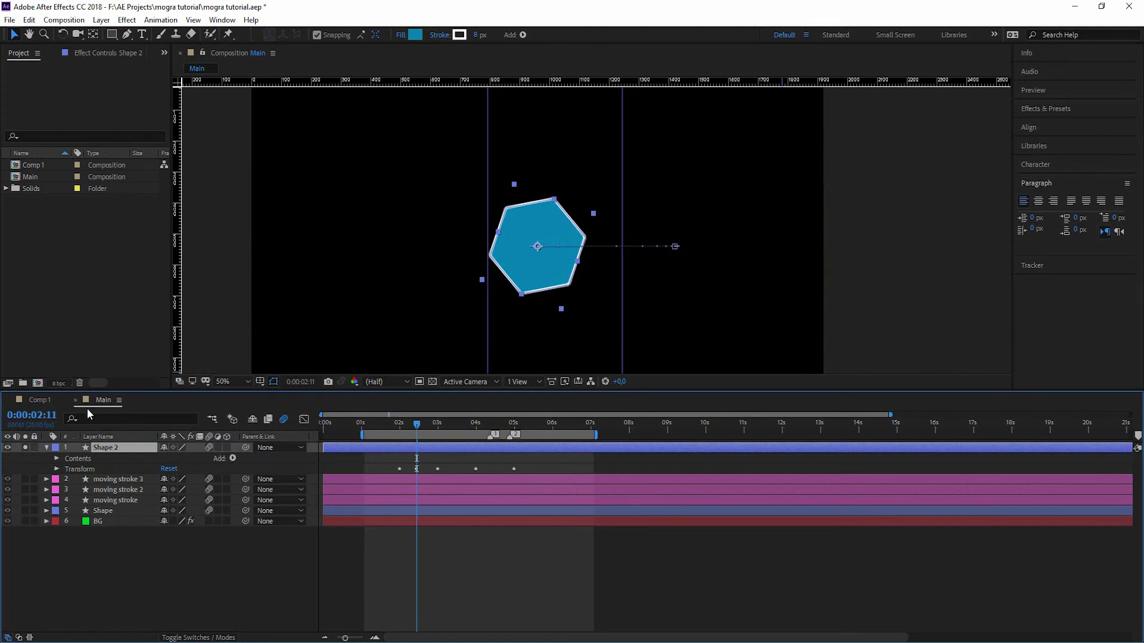
pyautogui.click(57, 458)
pyautogui.moveTo(163, 500); pyautogui.dragTo(192, 501)
pyautogui.moveTo(167, 501); pyautogui.dragTo(191, 502)
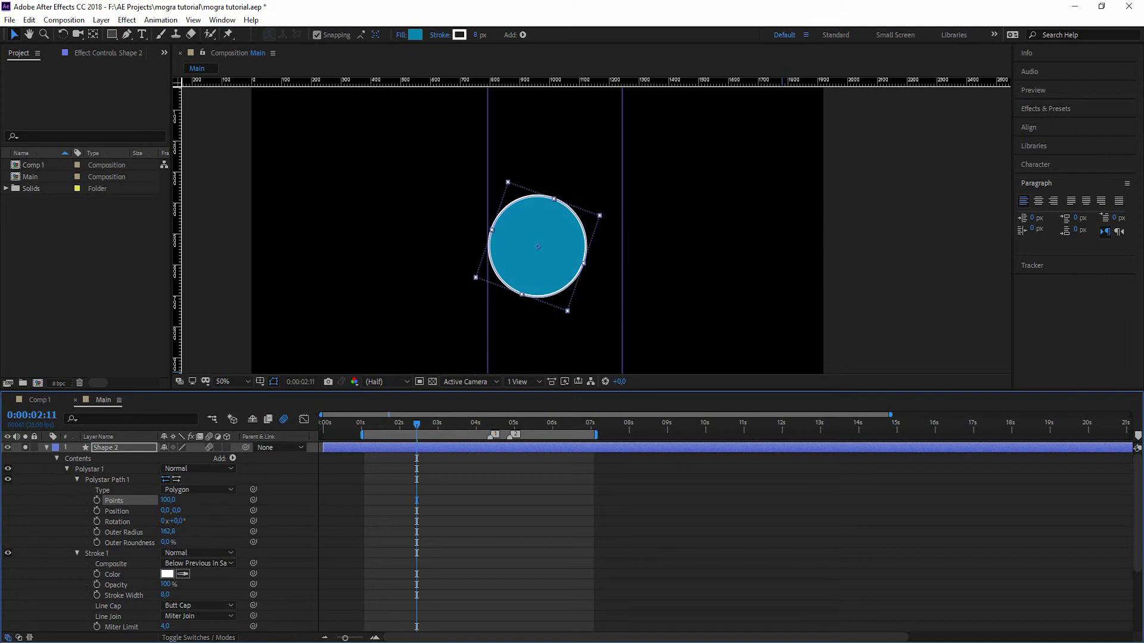
pyautogui.click(40, 542)
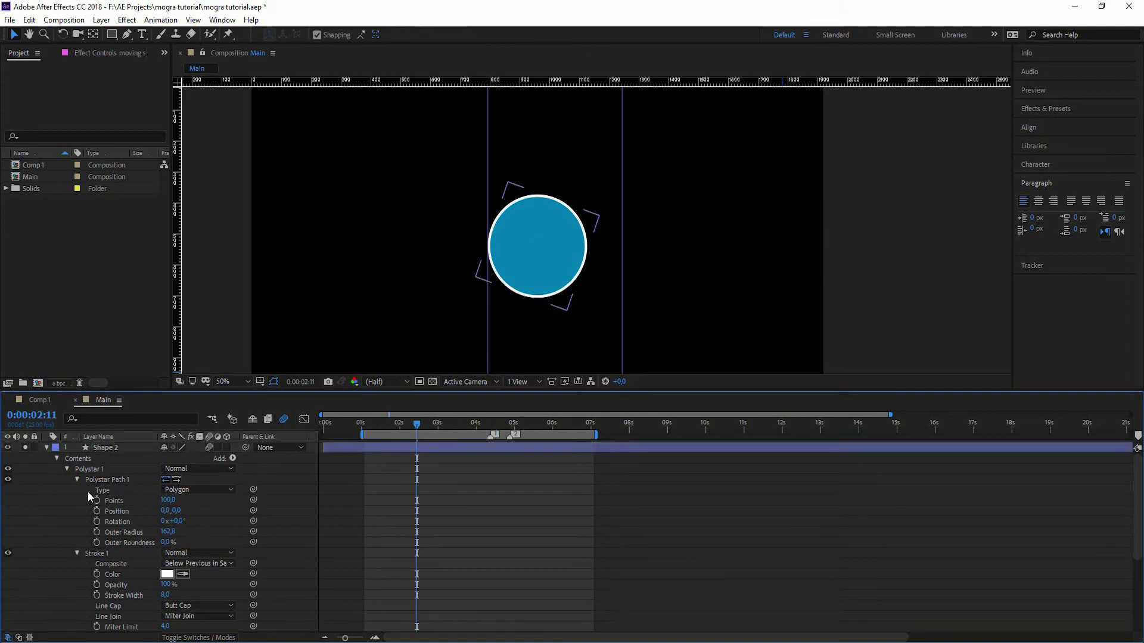
pyautogui.click(81, 555)
pyautogui.click(8, 564)
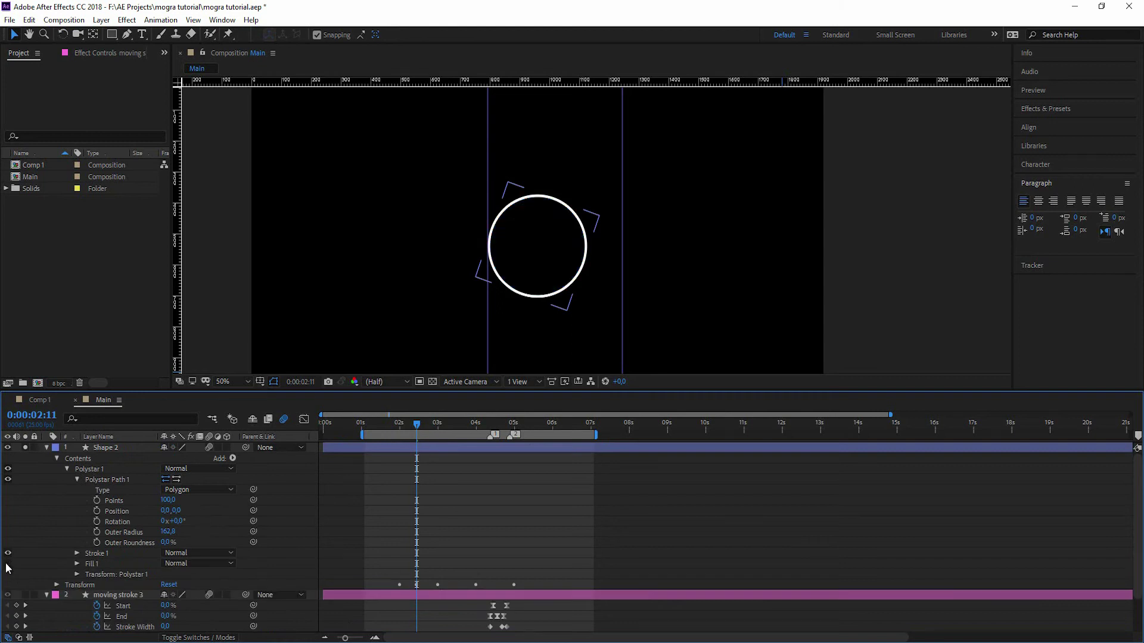
# Set the Shape 2 circle's Outer Radius to 211.8 and its Stroke Width to 6, then collapse the layer.
pyautogui.click(77, 553)
pyautogui.moveTo(167, 521); pyautogui.dragTo(197, 521)
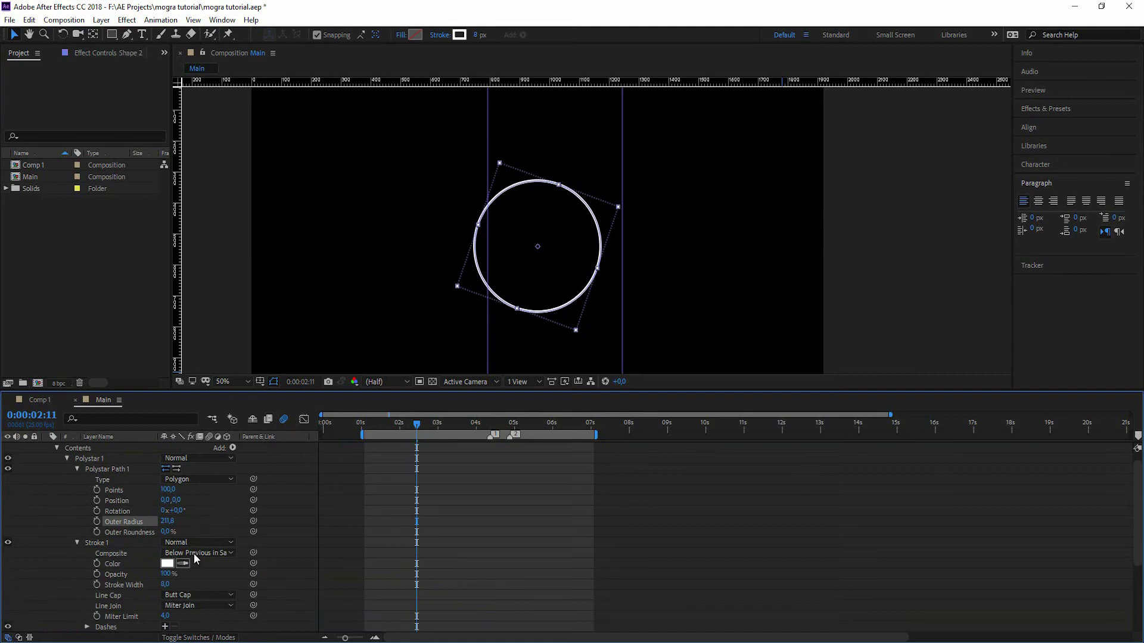
pyautogui.click(165, 584)
pyautogui.write('4')
pyautogui.click(46, 447)
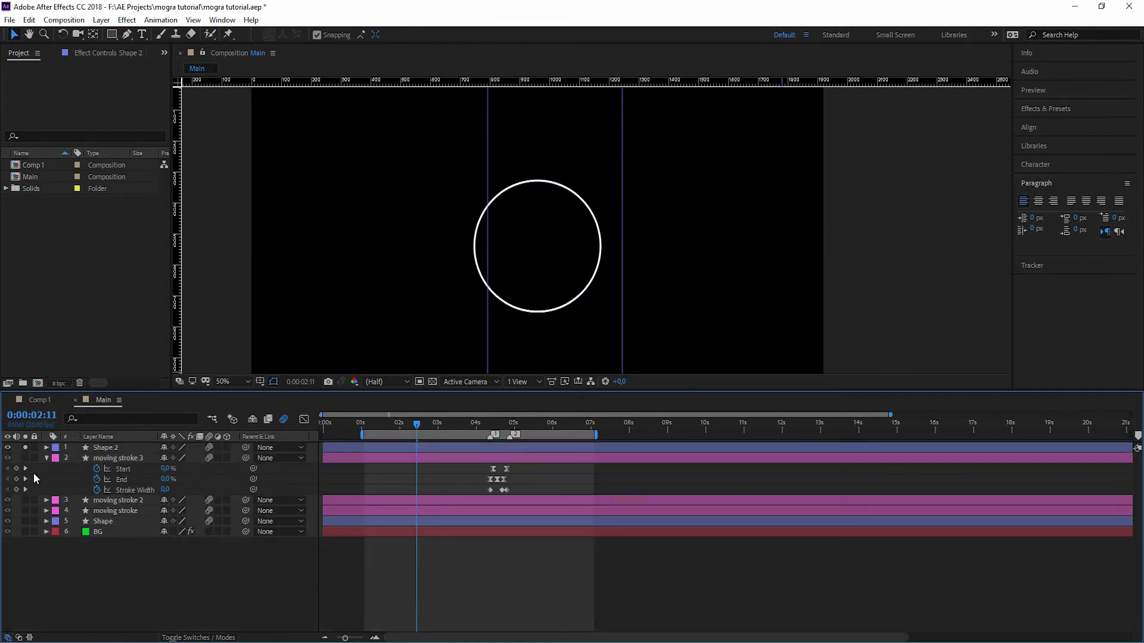
# Solo the Shape and BG layers as well, and reduce the Shape 2 circle's Outer Radius to 176.8 around the hexagon.
pyautogui.moveTo(25, 521); pyautogui.dragTo(25, 532)
pyautogui.click(105, 447)
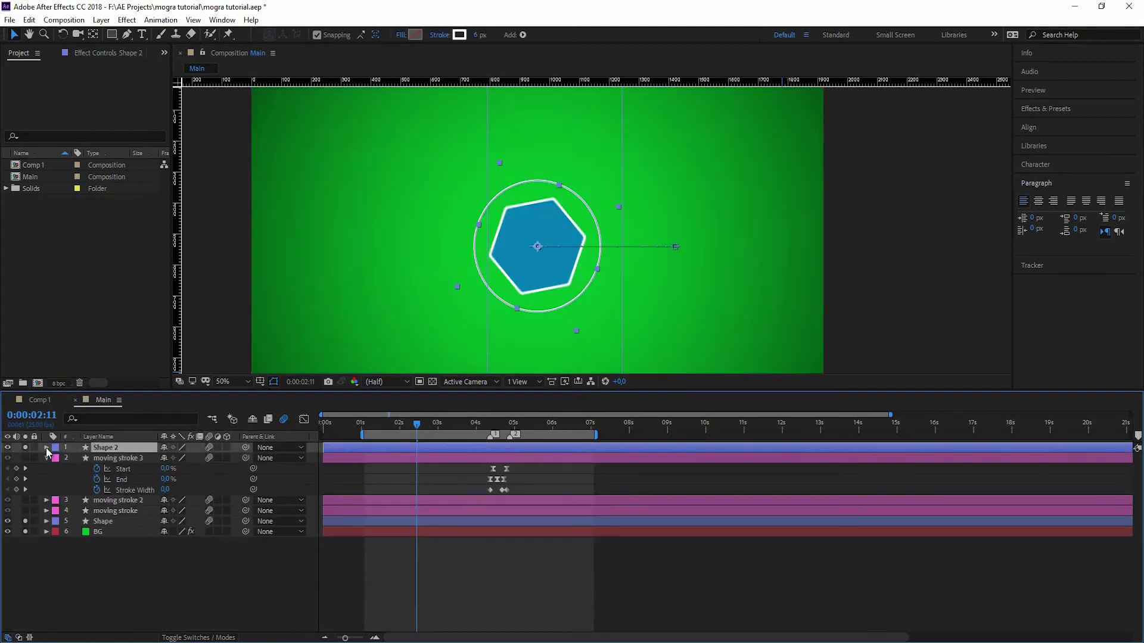
pyautogui.click(46, 448)
pyautogui.moveTo(168, 531); pyautogui.dragTo(148, 532)
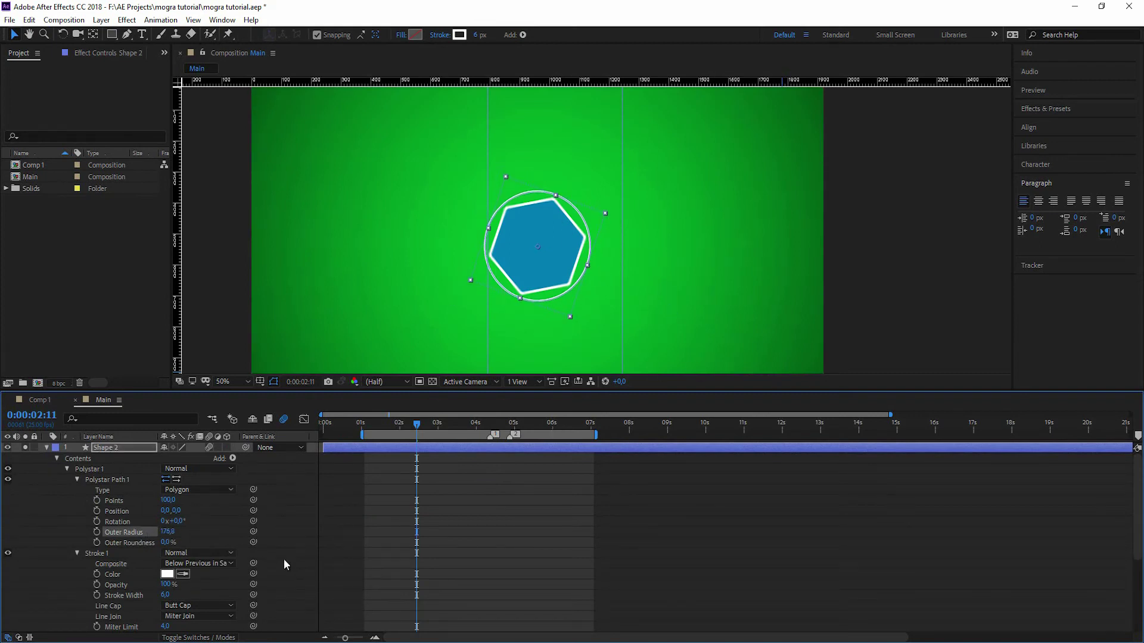
# Add Trim Paths to the Shape 2 circle above Stroke 1 and collapse the stroke's properties.
pyautogui.click(110, 555)
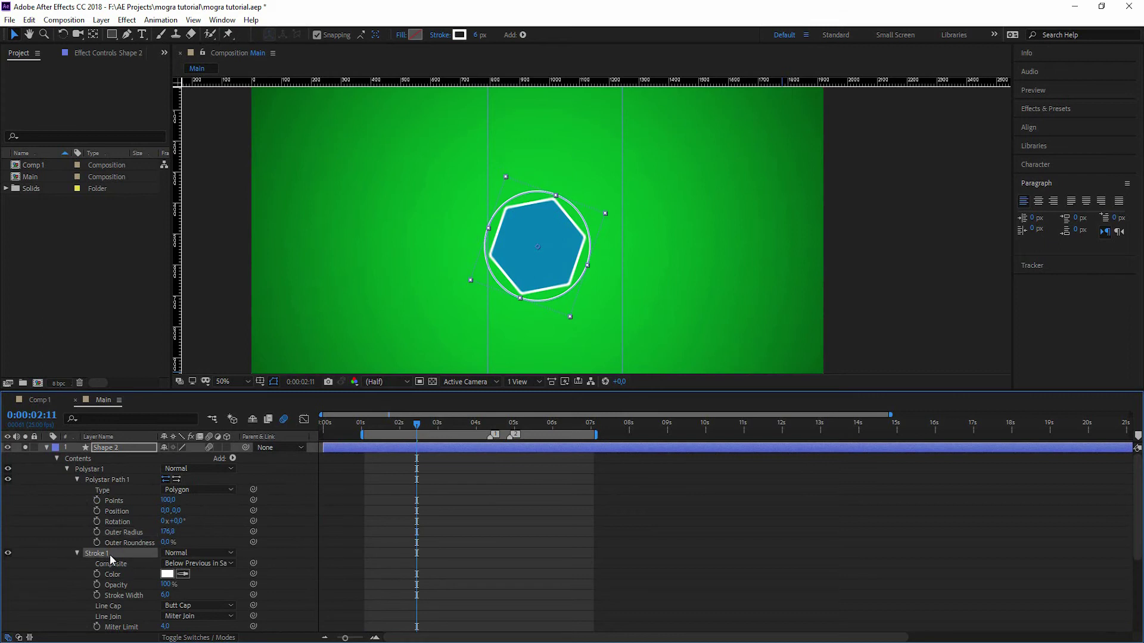
pyautogui.click(233, 460)
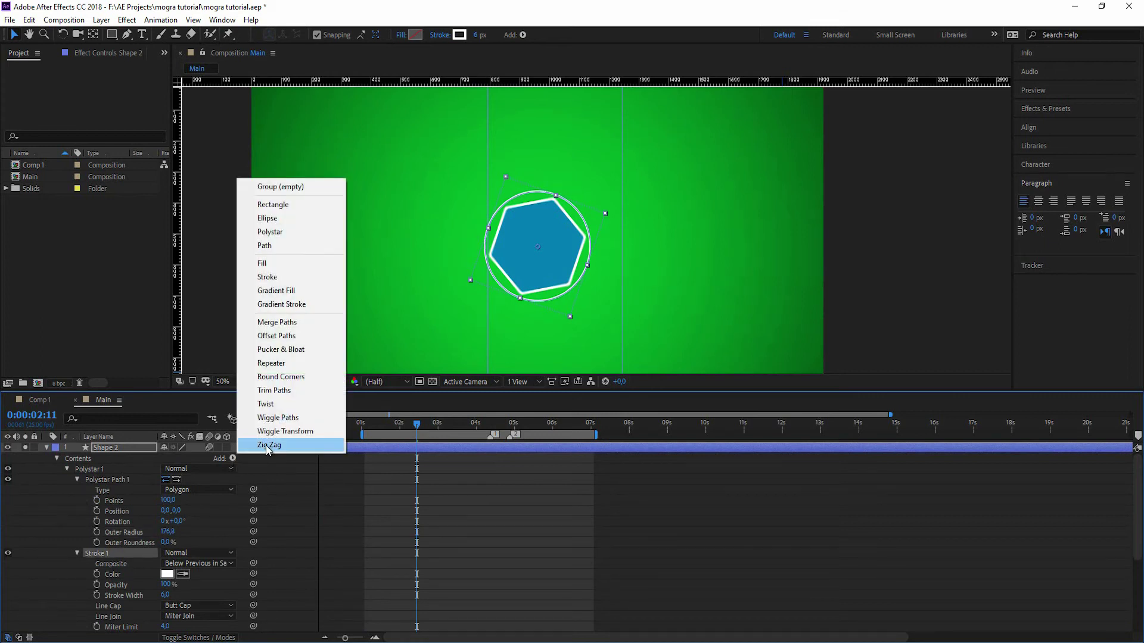
pyautogui.click(293, 391)
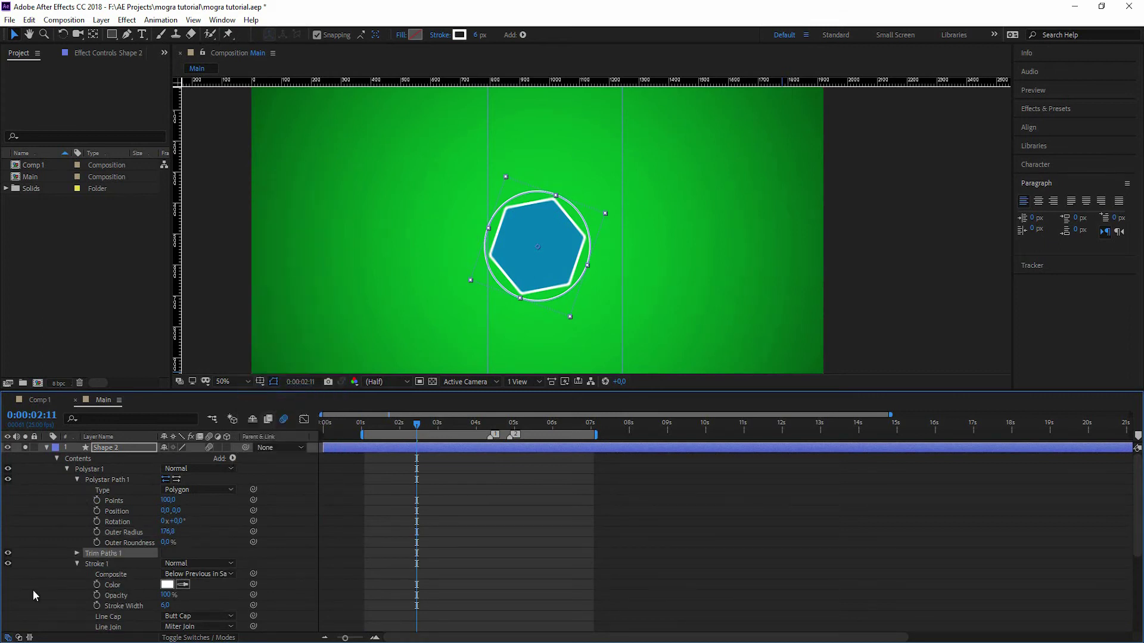
pyautogui.click(77, 564)
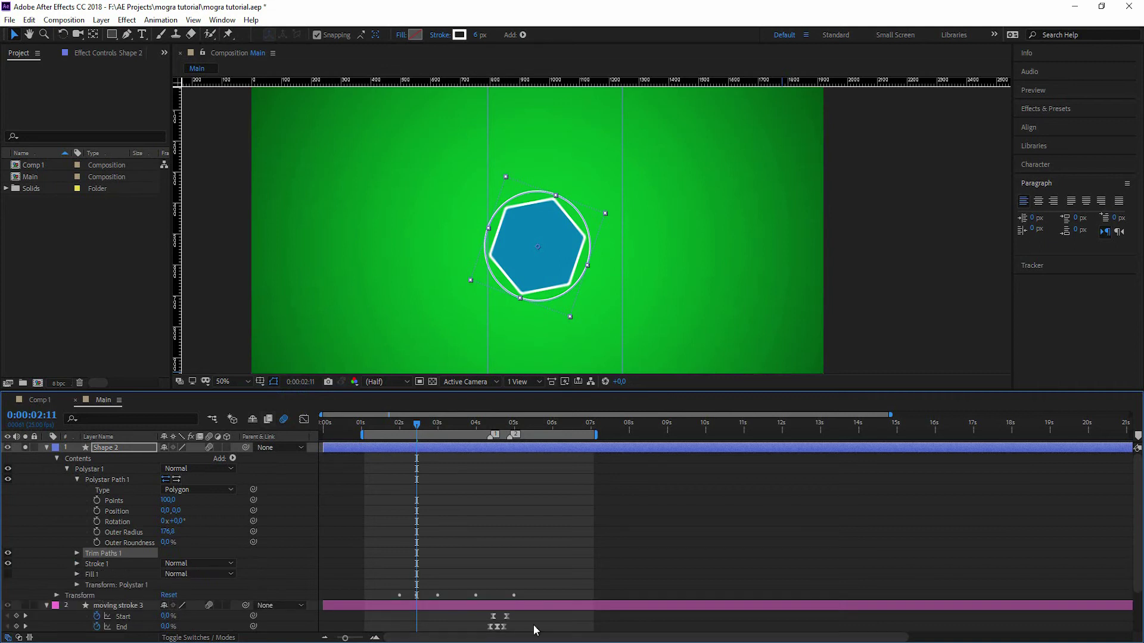
# Copy moving stroke 3's Start, End and Stroke Width keyframes onto Shape 2 at 0:00:02:11 and show only its keyframed properties.
pyautogui.scroll(-1, 520, 627)
pyautogui.moveTo(523, 605); pyautogui.dragTo(480, 578)
pyautogui.scroll(1, 490, 582)
pyautogui.click(103, 554)
pyautogui.hotkey('ctrl', 'v')
pyautogui.press('u')
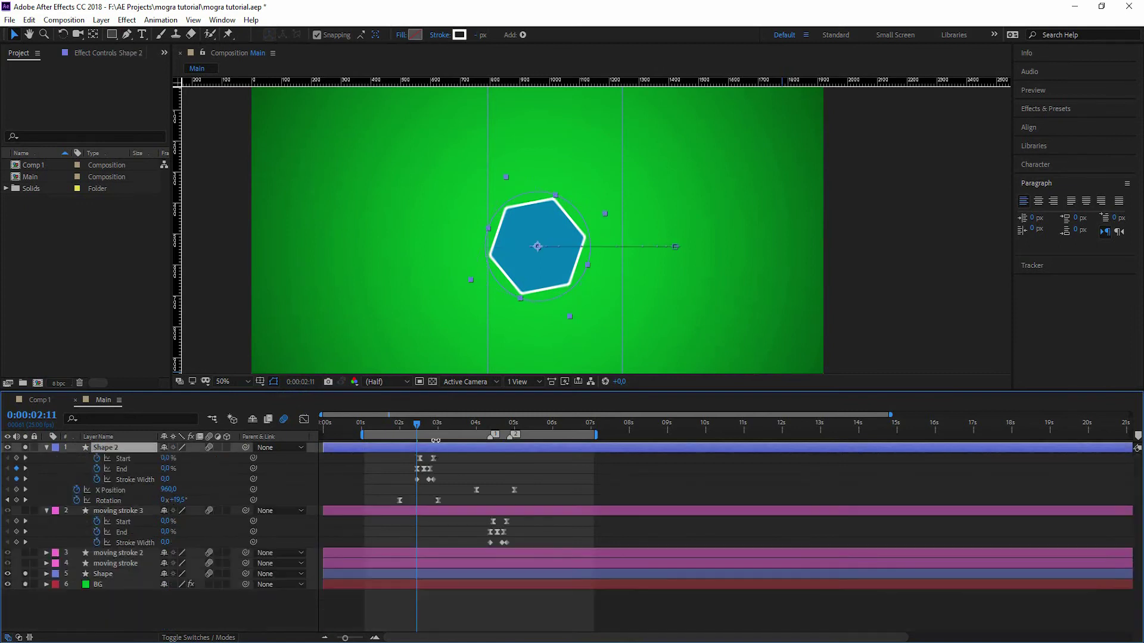
# Find the frame where the hexagon's main turn begins and move composition marker 1 to 0:00:02:08.
pyautogui.moveTo(431, 421); pyautogui.dragTo(412, 427)
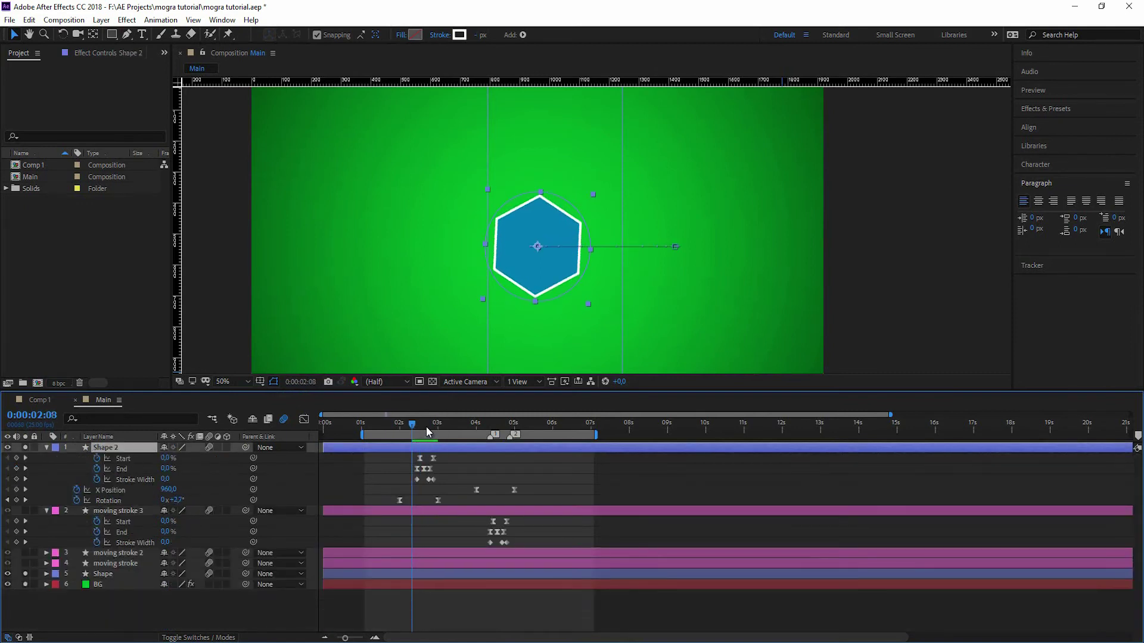
pyautogui.click(349, 616)
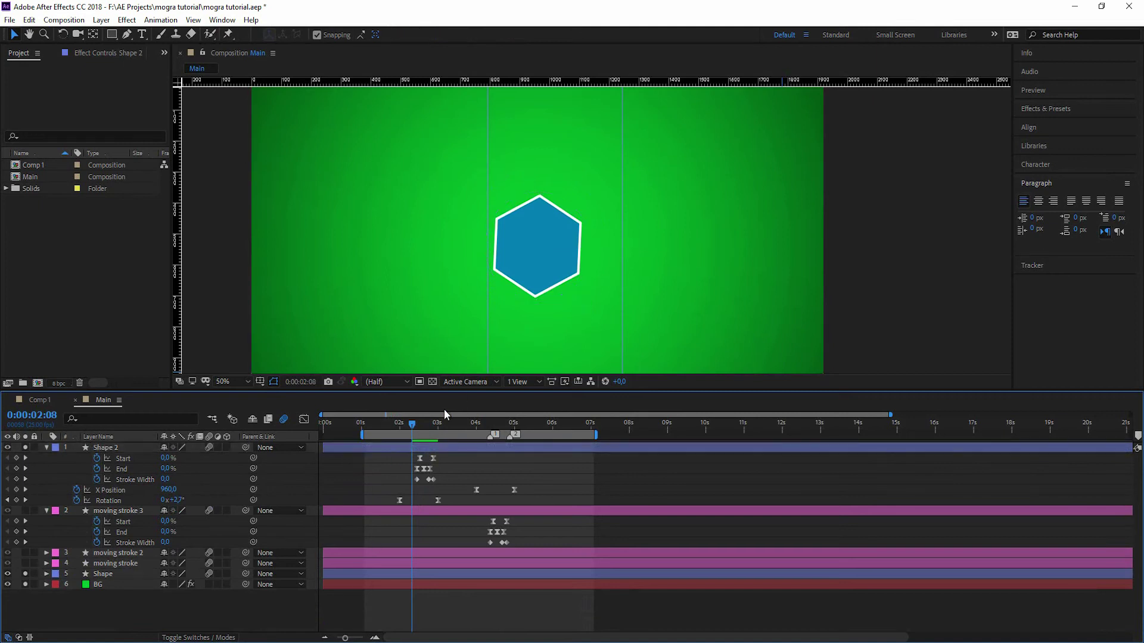
pyautogui.keyDown('alt'); pyautogui.scroll(2, 384, 488); pyautogui.keyUp('alt')
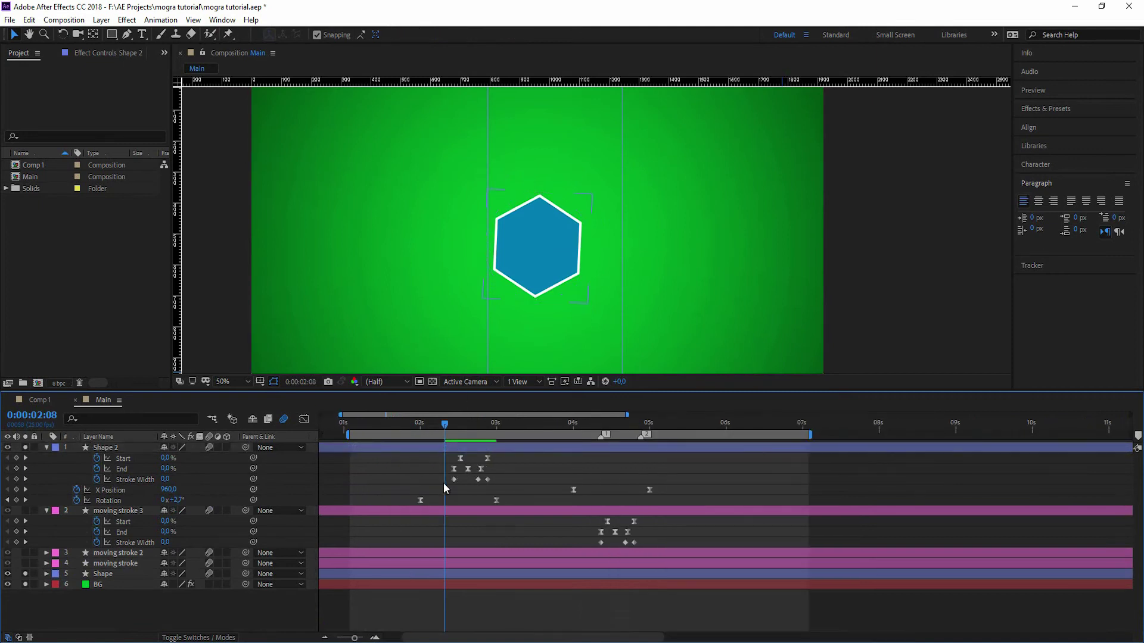
pyautogui.moveTo(444, 426)
pyautogui.mouseDown()
pyautogui.moveTo(415, 434)
pyautogui.moveTo(427, 414)
pyautogui.mouseUp()
pyautogui.press('pagedown')
pyautogui.press('pagedown')
pyautogui.press('pagedown')
pyautogui.press('pagedown')
pyautogui.press('pagedown')
pyautogui.press('pagedown')
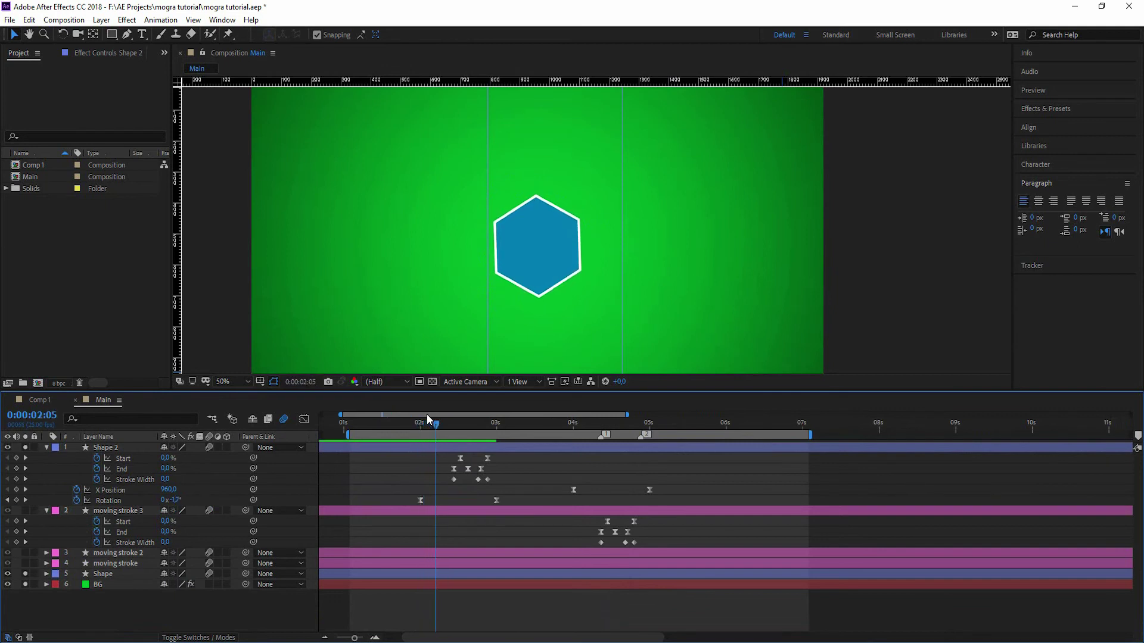
pyautogui.press('pageup')
pyautogui.press('pageup')
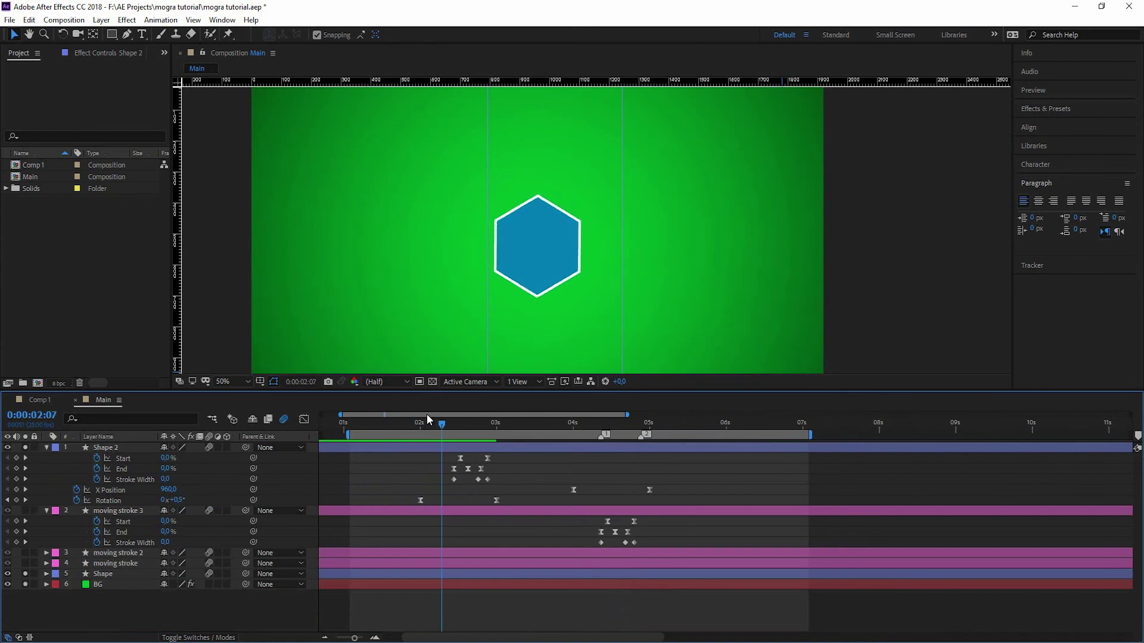
pyautogui.press('pagedown')
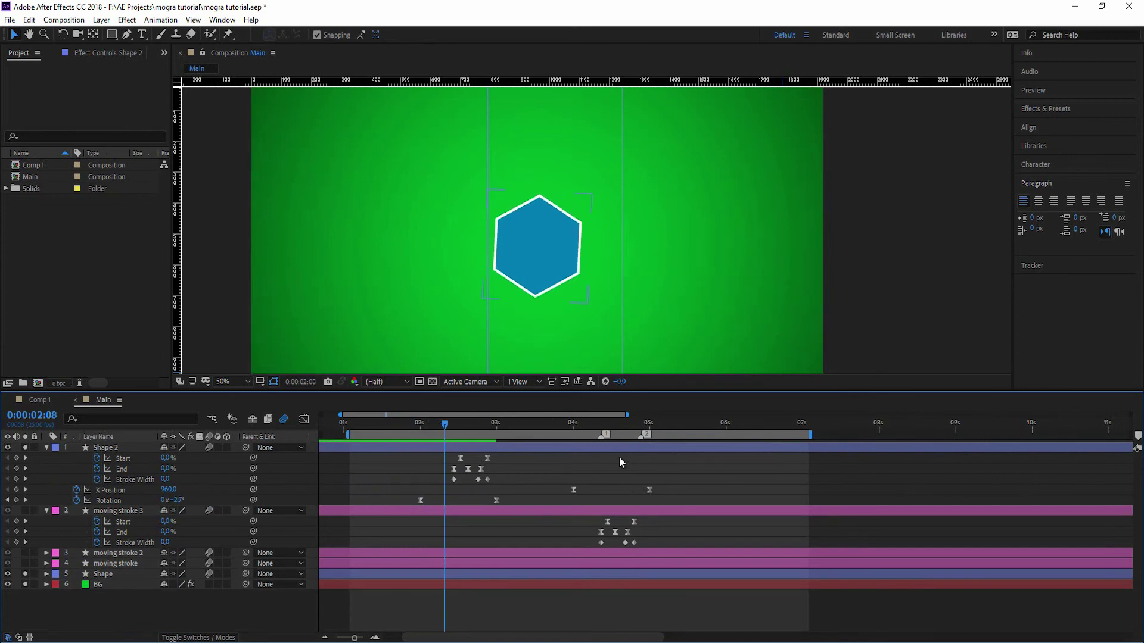
pyautogui.moveTo(603, 437)
pyautogui.mouseDown()
pyautogui.moveTo(563, 437)
pyautogui.moveTo(646, 436)
pyautogui.moveTo(474, 436)
pyautogui.moveTo(446, 461)
pyautogui.mouseUp()
# Move marker 2 to 0:00:02:21 and shift Shape 2's Start, End and Stroke Width keyframes to begin at marker 1.
pyautogui.moveTo(449, 423); pyautogui.dragTo(485, 436)
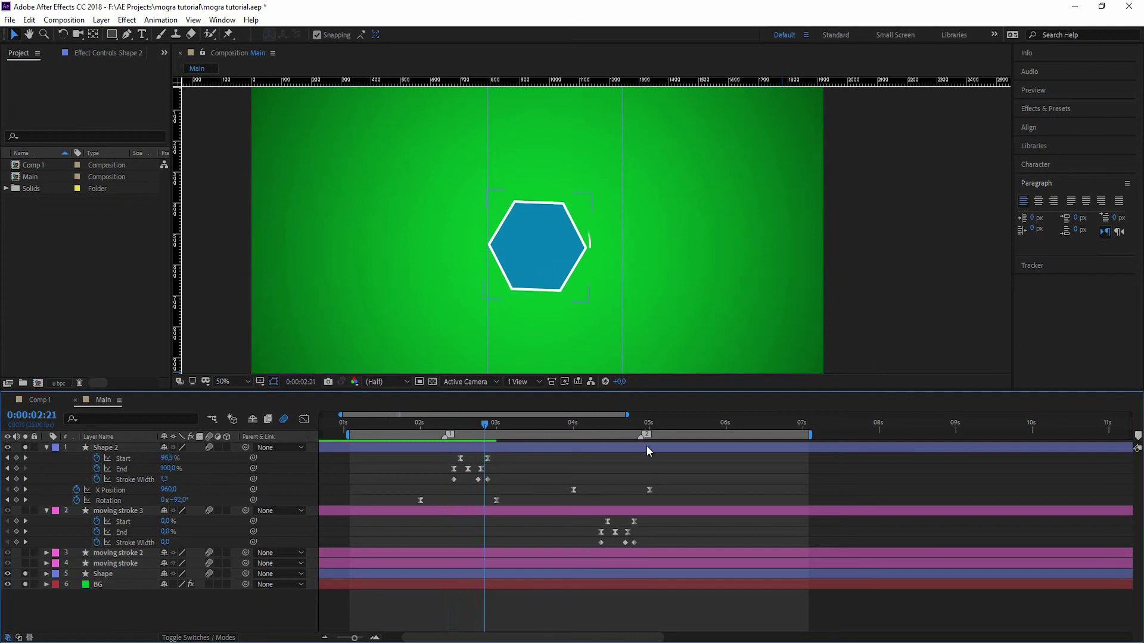
pyautogui.moveTo(640, 438)
pyautogui.mouseDown()
pyautogui.moveTo(485, 445)
pyautogui.moveTo(428, 458)
pyautogui.moveTo(439, 462)
pyautogui.moveTo(425, 468)
pyautogui.mouseUp()
pyautogui.scroll(2, 470, 459)
pyautogui.click(419, 424)
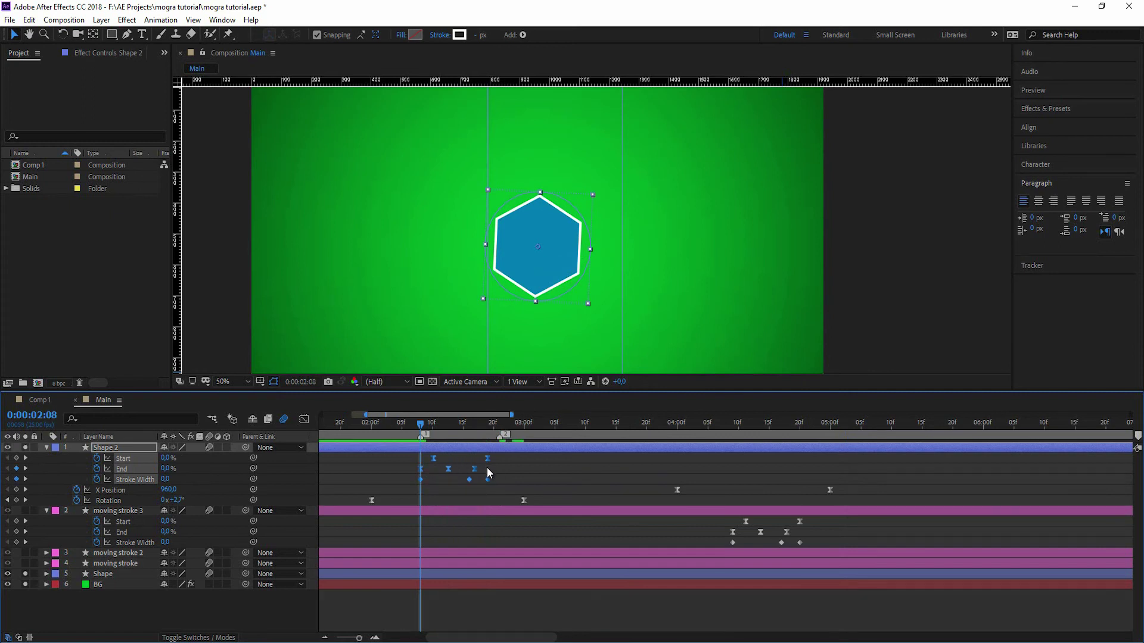
# Try stretching Shape 2's Start, End and Stroke Width keyframes to marker 2, preview the stroke, and restore their previous spacing.
pyautogui.moveTo(487, 459); pyautogui.dragTo(500, 458)
pyautogui.press('space')
pyautogui.press('space')
pyautogui.moveTo(421, 424); pyautogui.dragTo(488, 437)
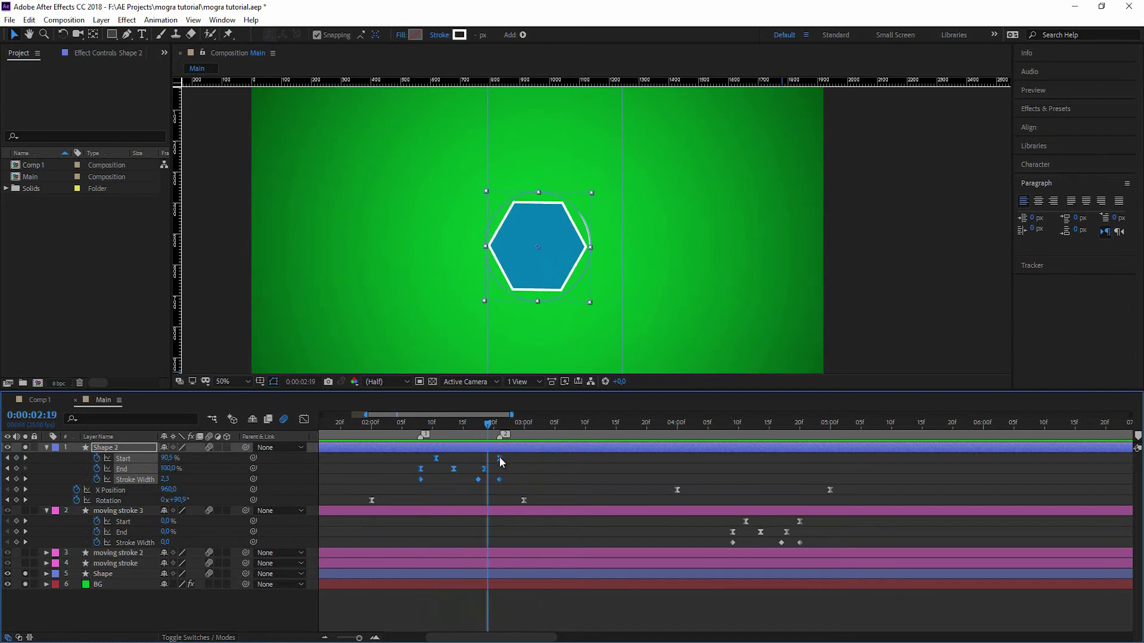
pyautogui.click(420, 423)
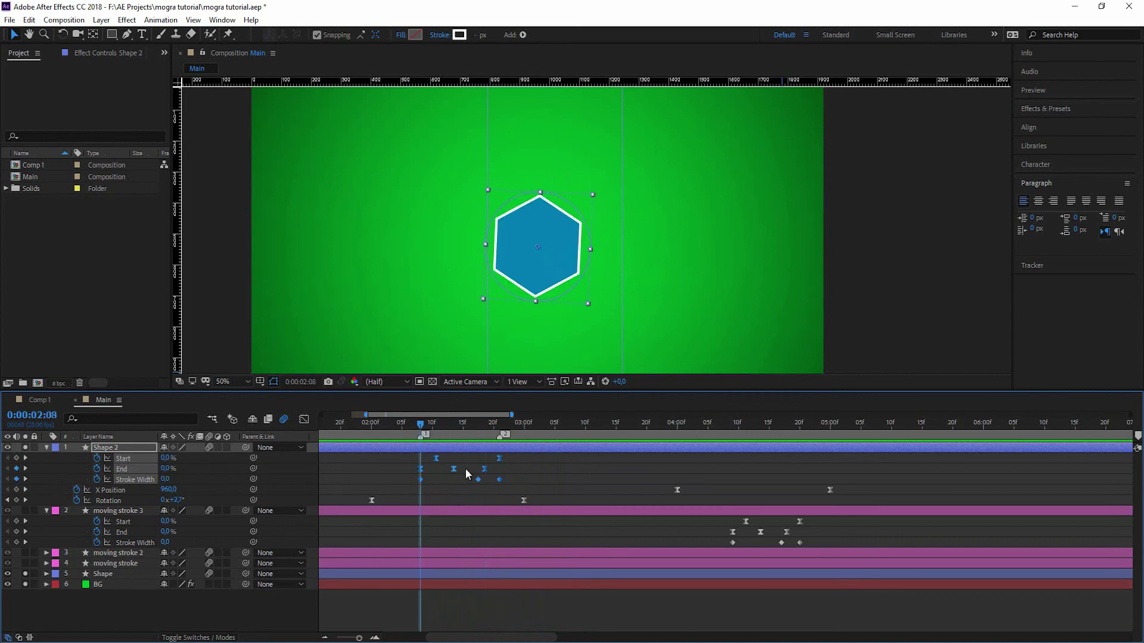
pyautogui.moveTo(499, 461); pyautogui.dragTo(487, 463)
# Preview the circular stroke and move Shape 2's last Start keyframe one frame earlier, to 0:00:02:18.
pyautogui.press('space')
pyautogui.click(485, 424)
pyautogui.moveTo(485, 427); pyautogui.dragTo(462, 431)
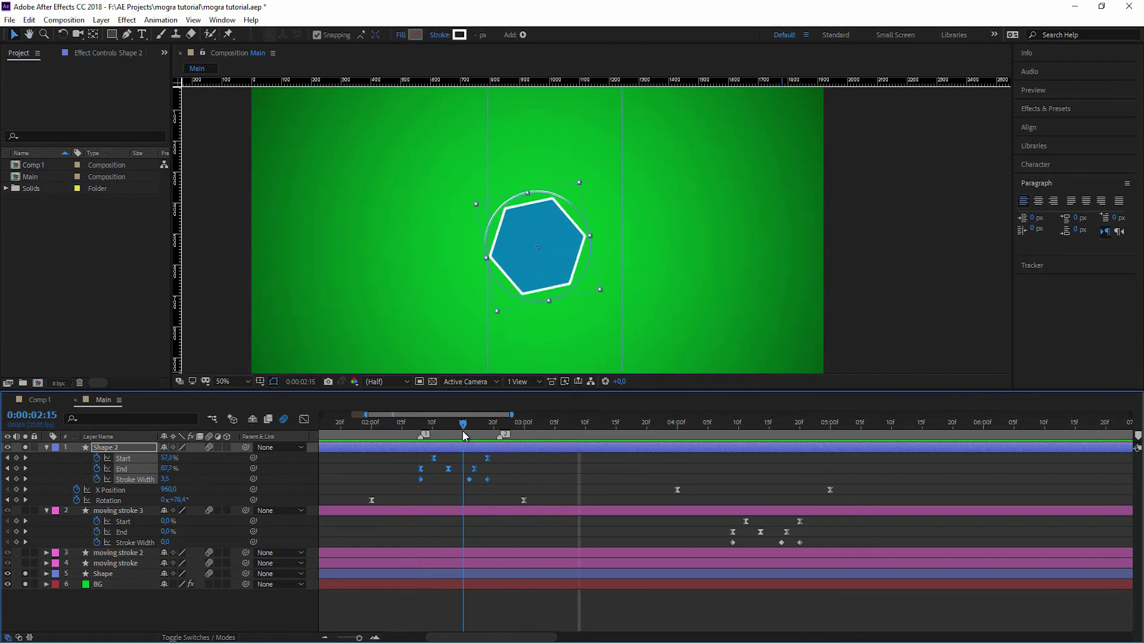
pyautogui.click(505, 473)
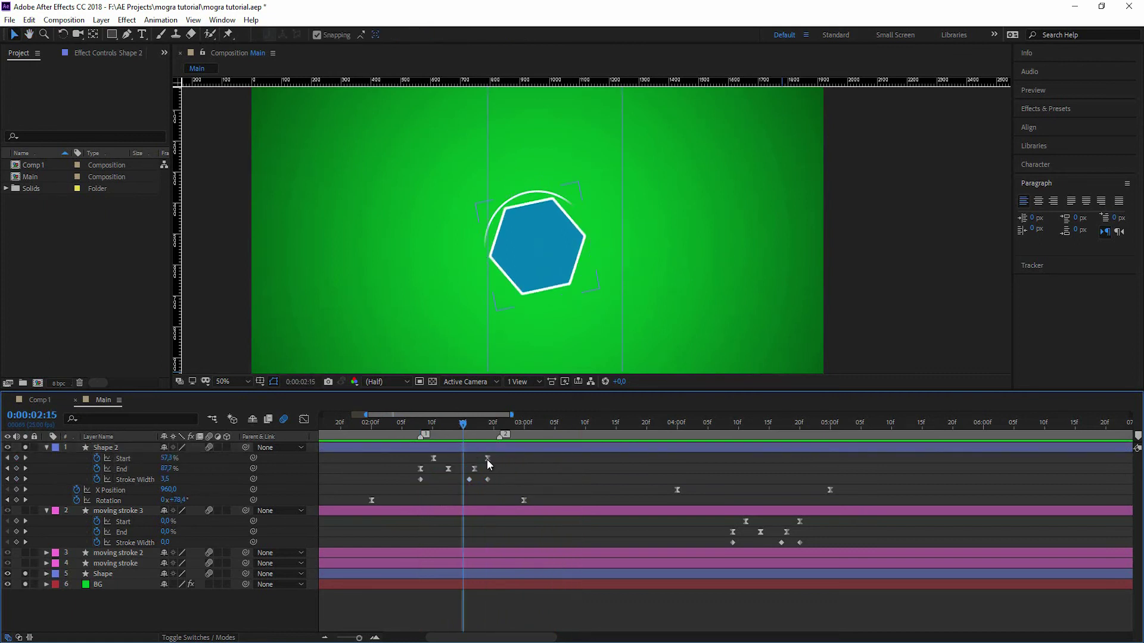
pyautogui.click(487, 458)
pyautogui.moveTo(488, 459); pyautogui.dragTo(485, 459)
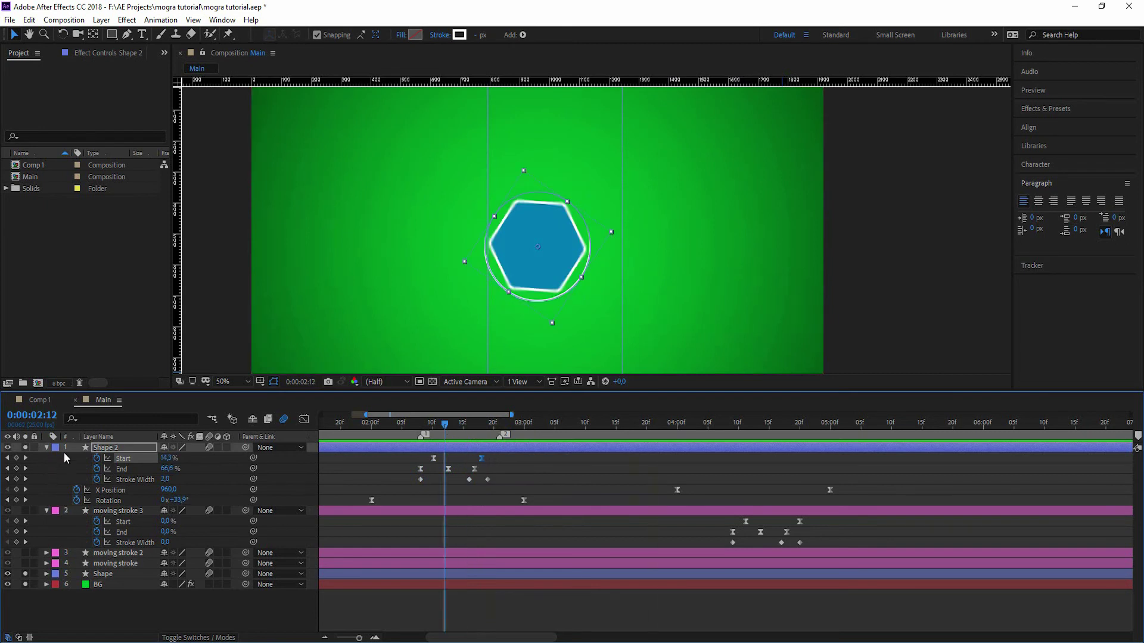
# Duplicate the Shape 2 layer and enlarge the copy's Polystar Path Outer Radius to 193.8.
pyautogui.click(115, 448)
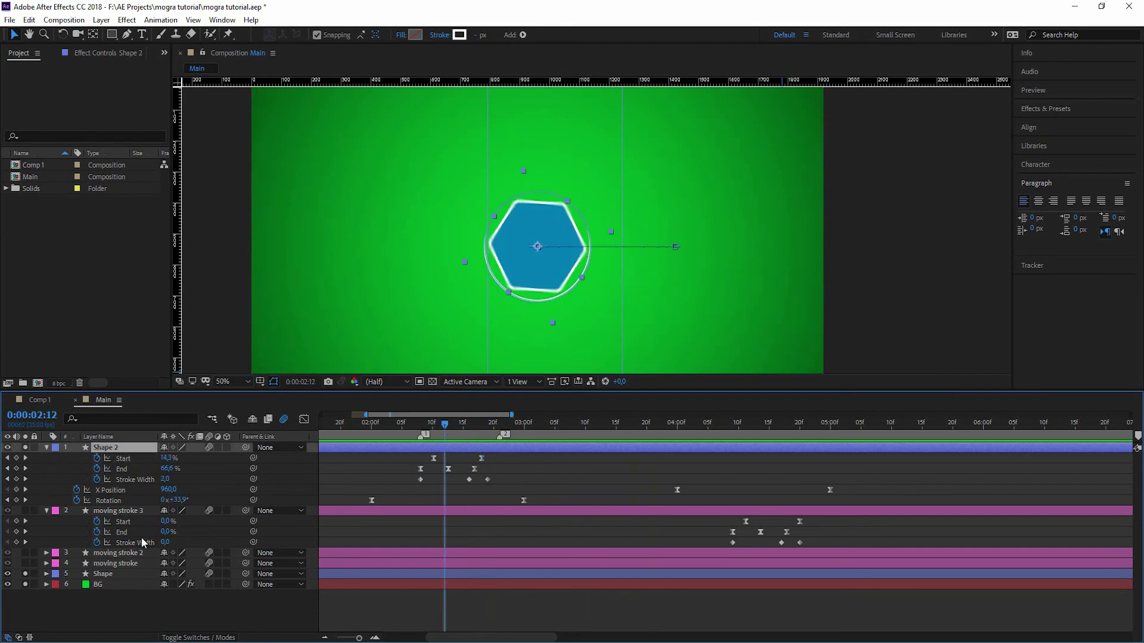
pyautogui.hotkey('ctrl', 'd')
pyautogui.click(47, 448)
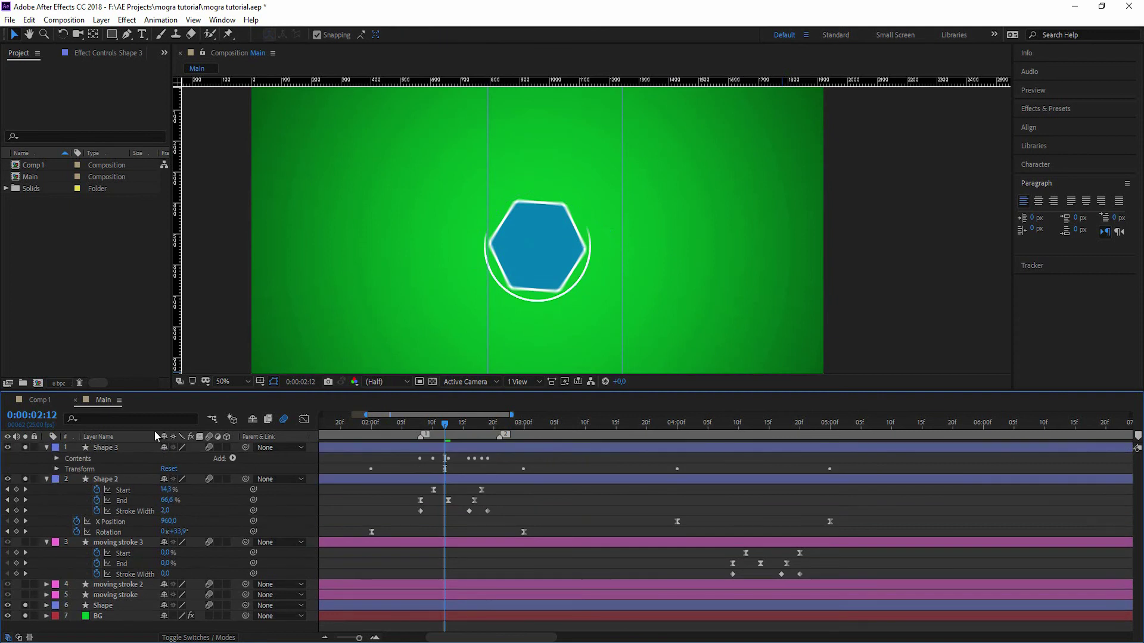
pyautogui.click(57, 459)
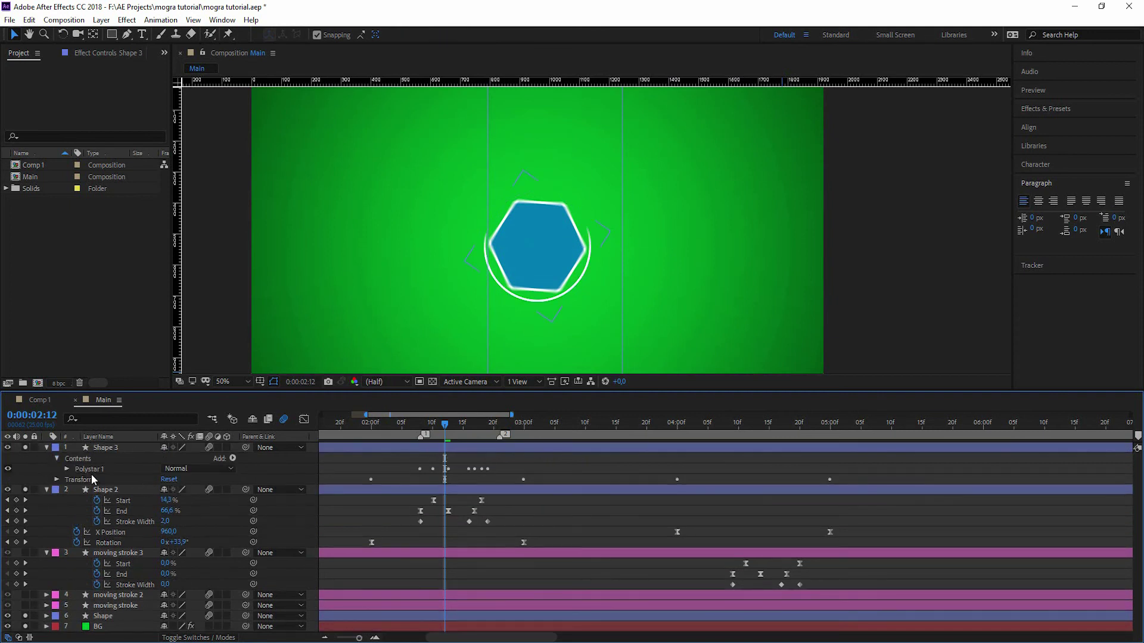
pyautogui.click(68, 469)
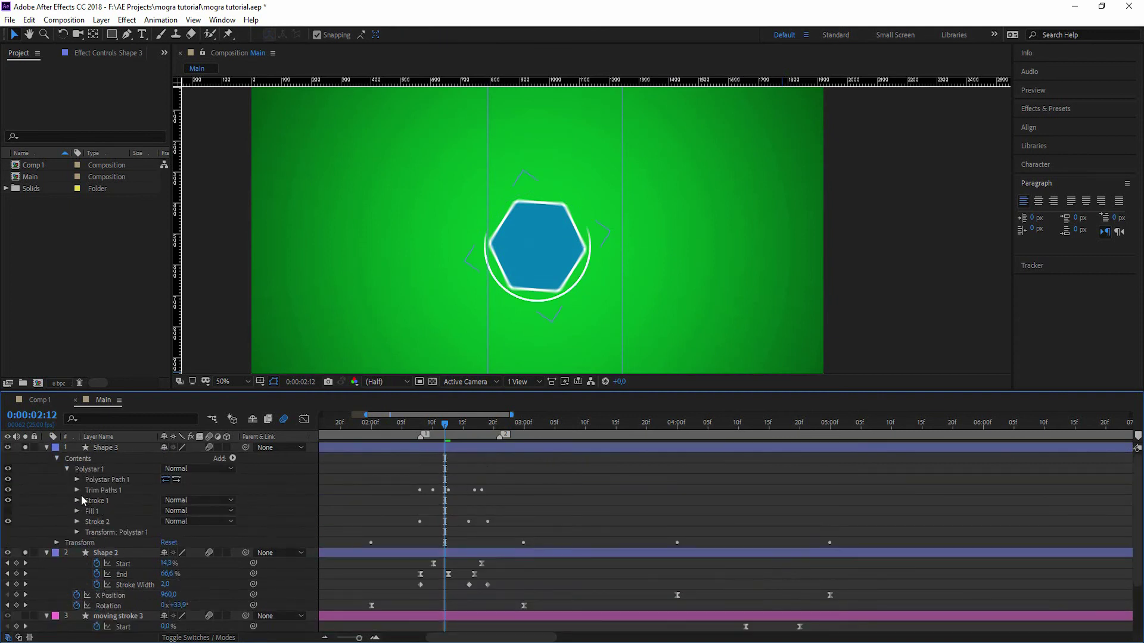
pyautogui.click(79, 479)
pyautogui.moveTo(172, 532); pyautogui.dragTo(179, 529)
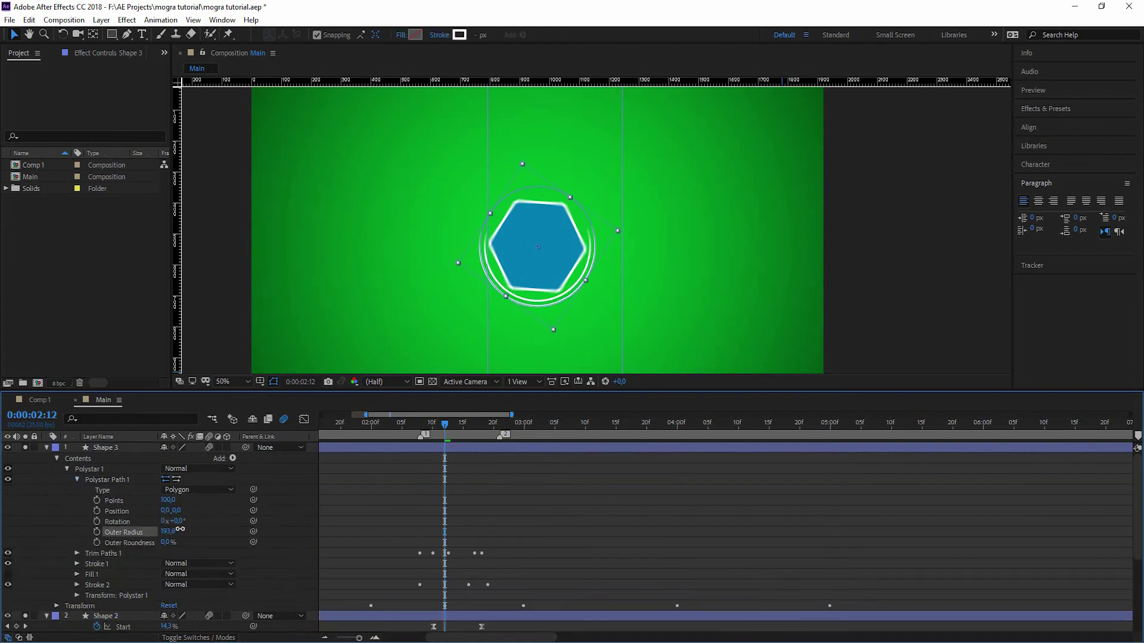
# Give Shape 3's Stroke 1 a width of 4, Round Cap and dashes, and remove its Stroke 2.
pyautogui.click(77, 564)
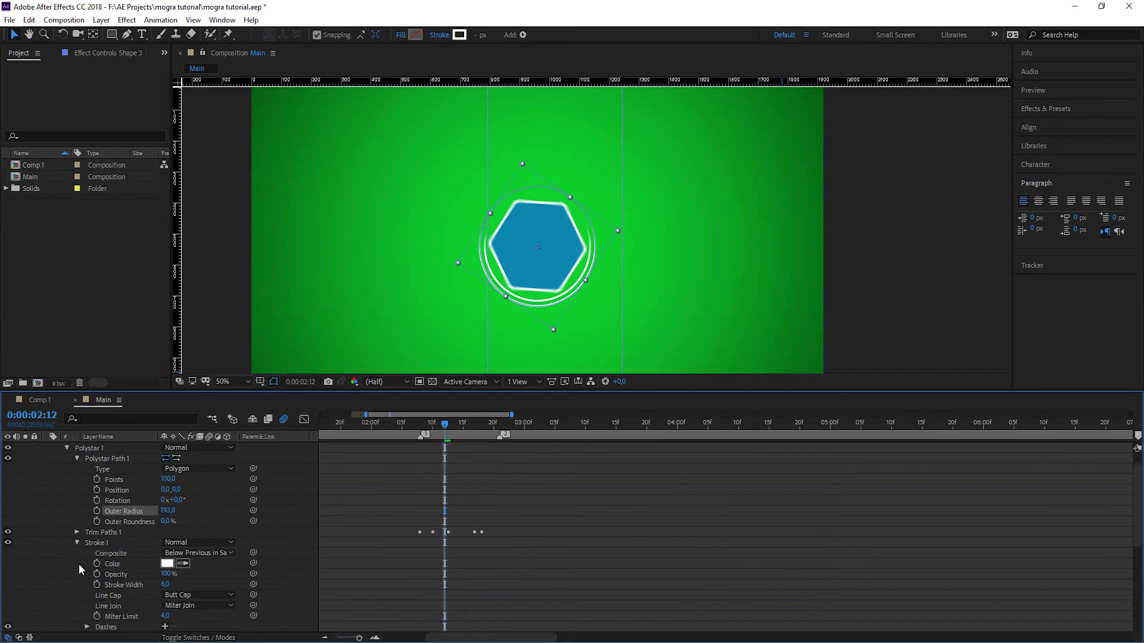
pyautogui.click(164, 585)
pyautogui.write('4')
pyautogui.click(215, 582)
pyautogui.scroll(-1, 216, 580)
pyautogui.click(216, 566)
pyautogui.click(217, 576)
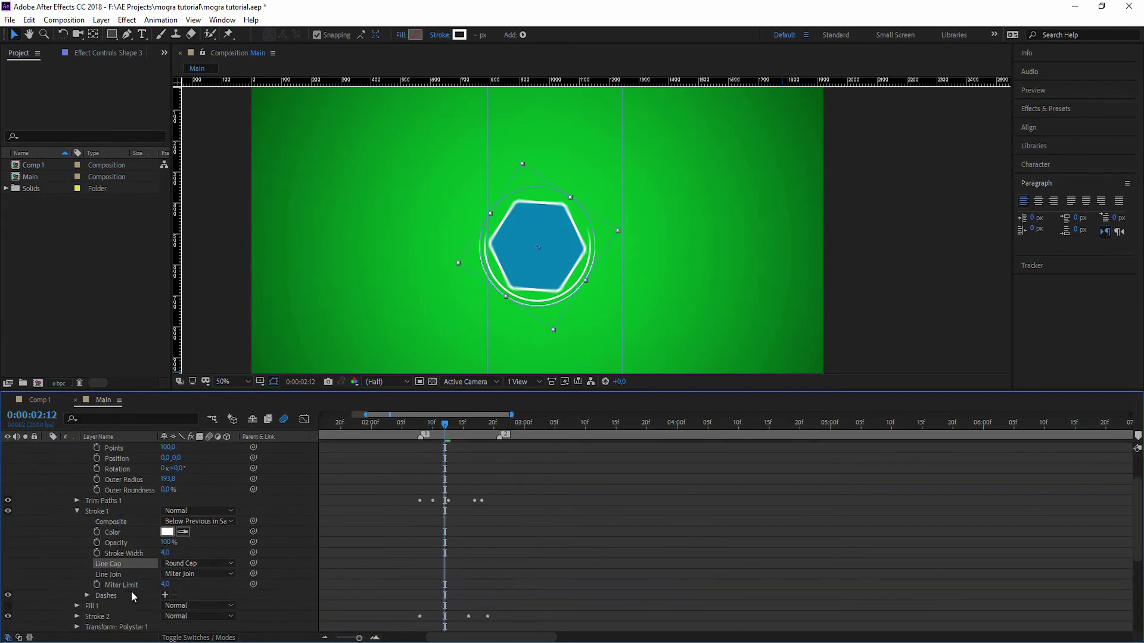
pyautogui.click(163, 595)
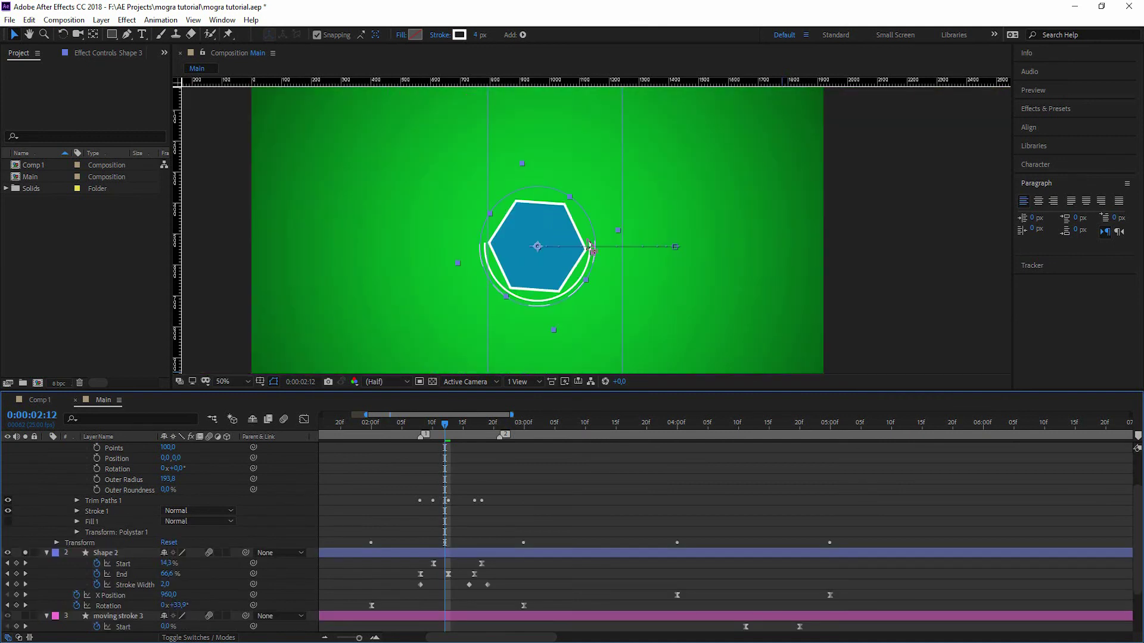
# Preview both circular strokes and set the dashed Shape 3 circle's Polystar Path Rotation to 70°.
pyautogui.press('space')
pyautogui.click(351, 428)
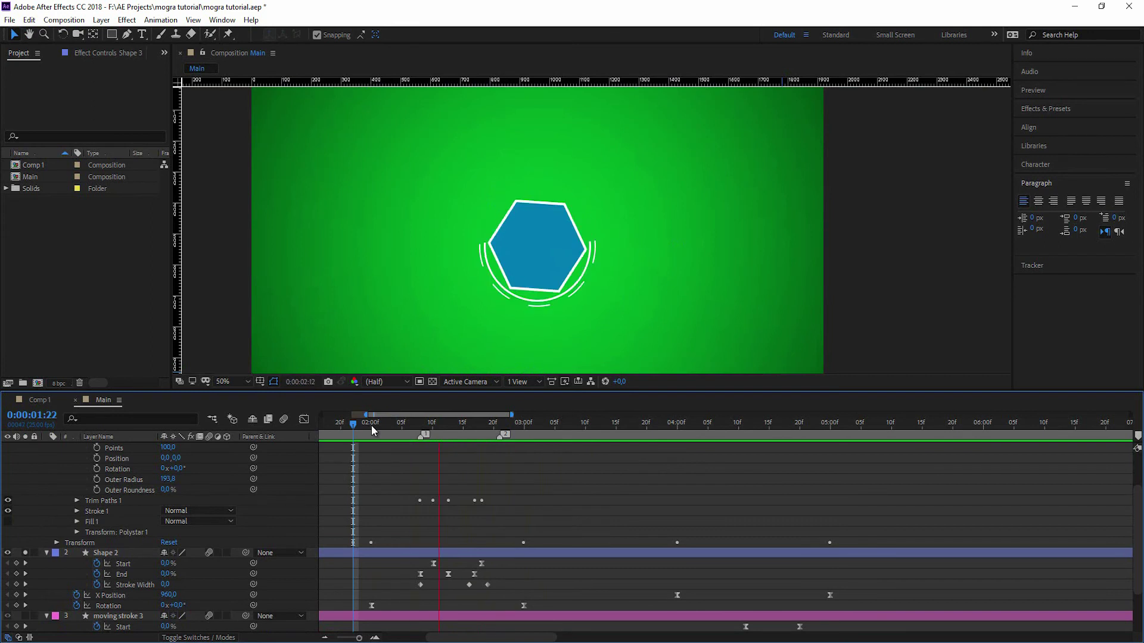
pyautogui.click(420, 426)
pyautogui.hotkey('alt', '[')
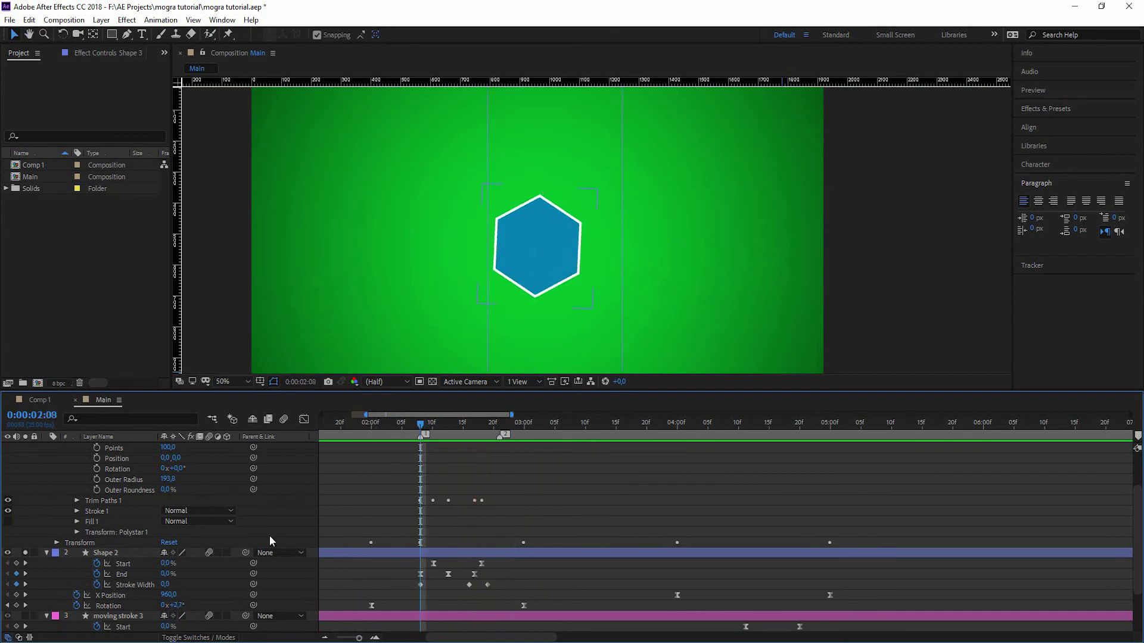
pyautogui.moveTo(451, 426); pyautogui.dragTo(457, 426)
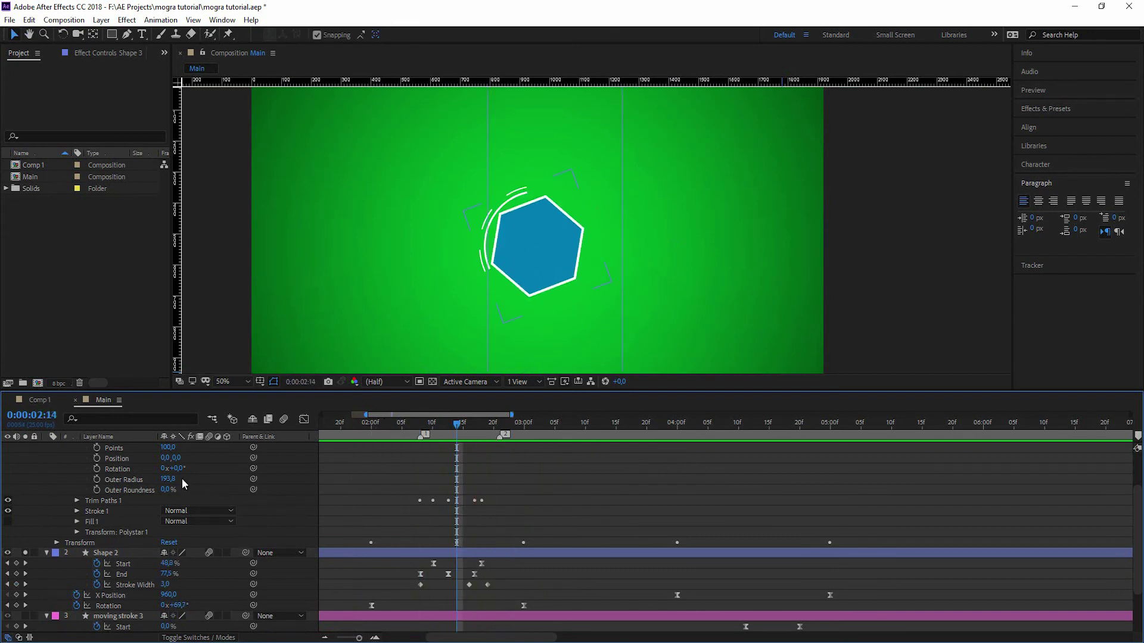
pyautogui.moveTo(174, 468); pyautogui.dragTo(220, 469)
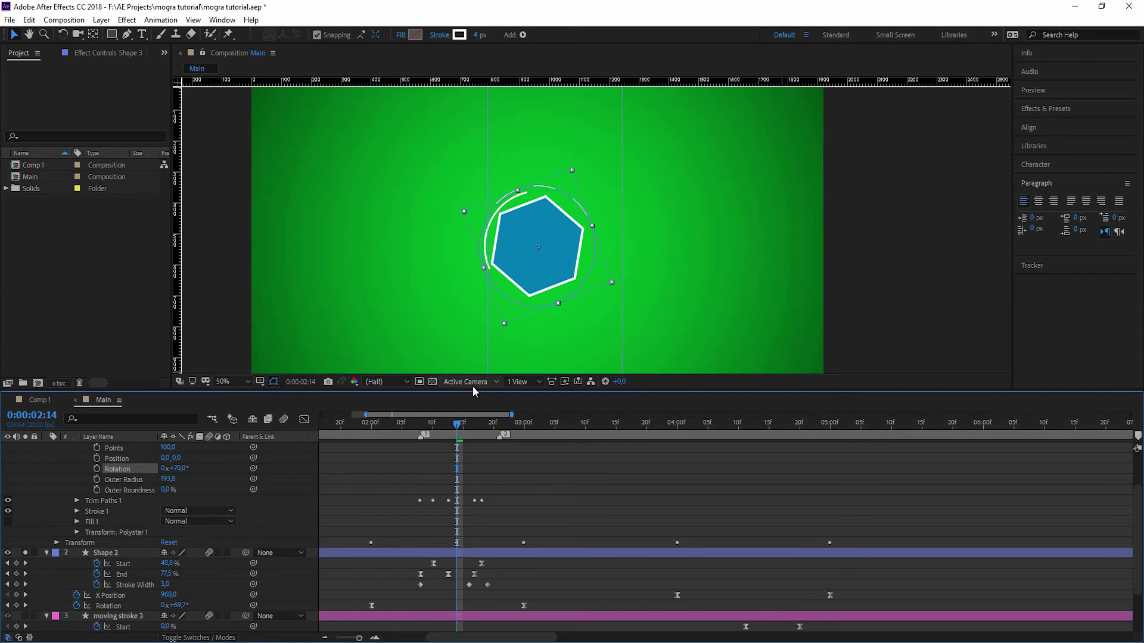
# Enlarge the timeline area, offset the Shape 3 layer two frames later than Shape 2, and preview from 0:00:02:08.
pyautogui.moveTo(473, 387); pyautogui.dragTo(476, 349)
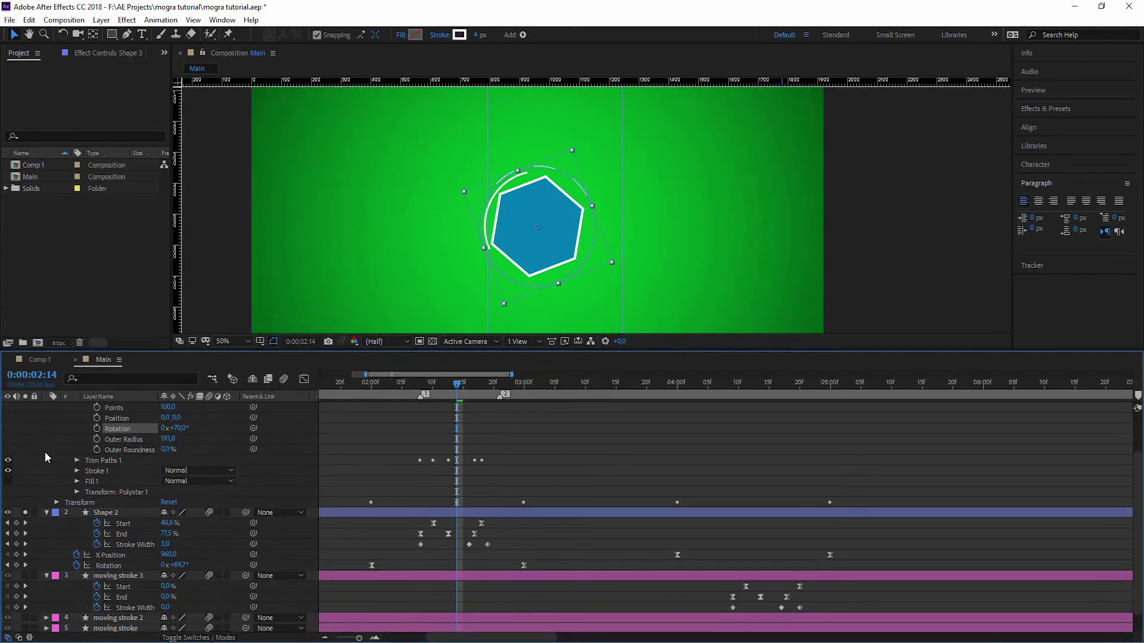
pyautogui.scroll(3, 48, 452)
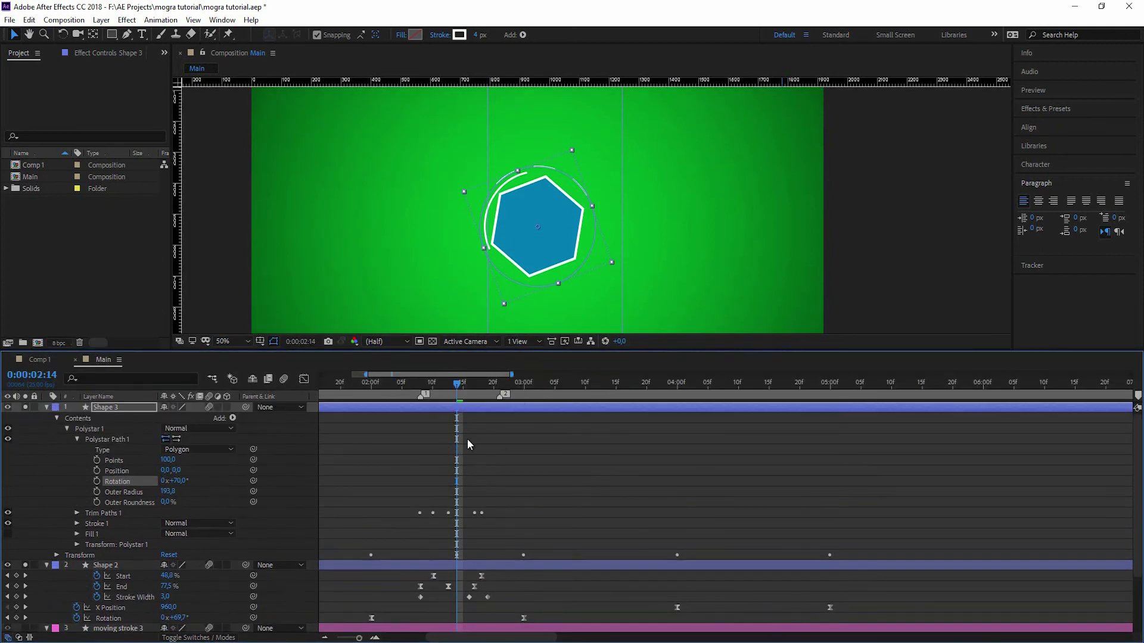
pyautogui.click(419, 384)
pyautogui.click(428, 408)
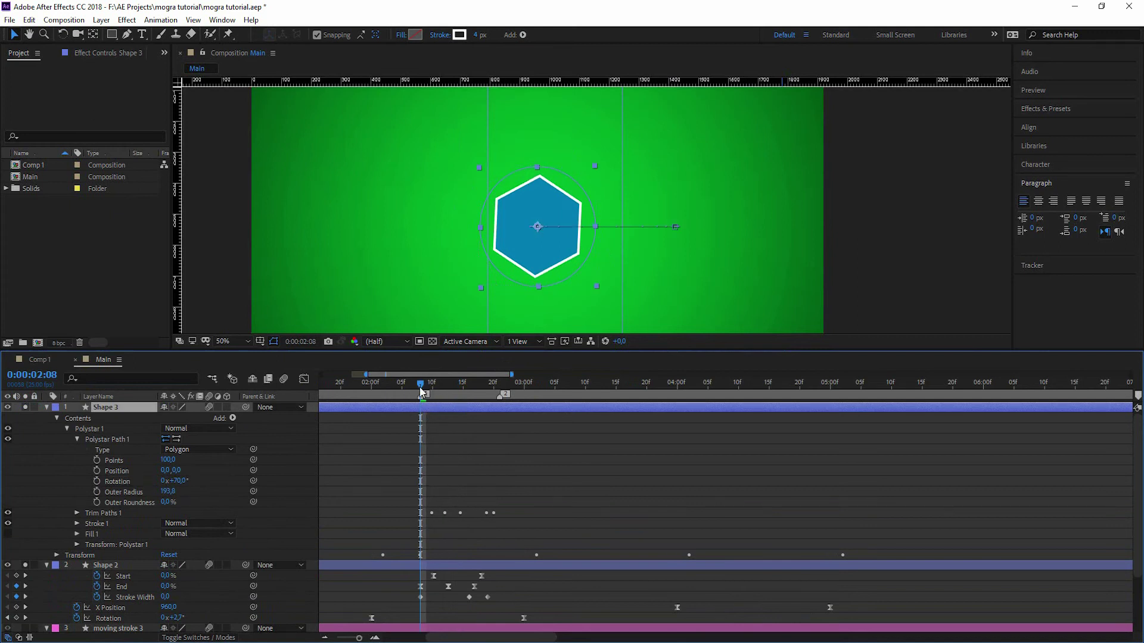
pyautogui.moveTo(421, 387)
pyautogui.mouseDown()
pyautogui.moveTo(496, 405)
pyautogui.moveTo(420, 405)
pyautogui.mouseUp()
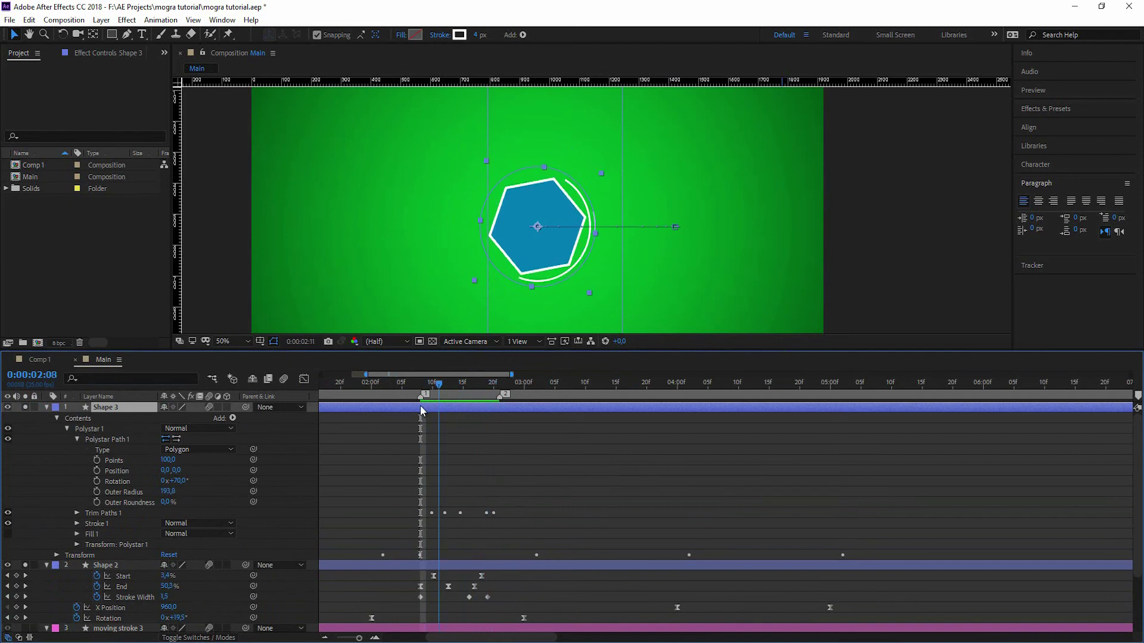
# Collapse Shape 3 and Shape 2, enable motion blur for the composition, and play the animation with all layers unsoloed.
pyautogui.click(47, 407)
pyautogui.click(284, 376)
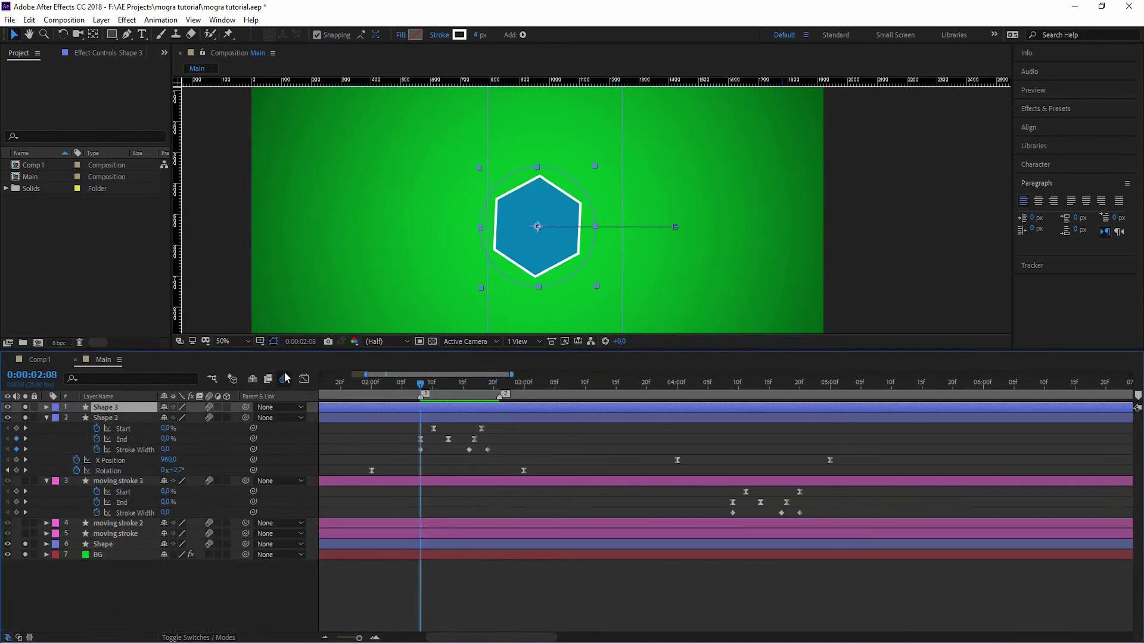
pyautogui.press('-')
pyautogui.press('-')
pyautogui.press('-')
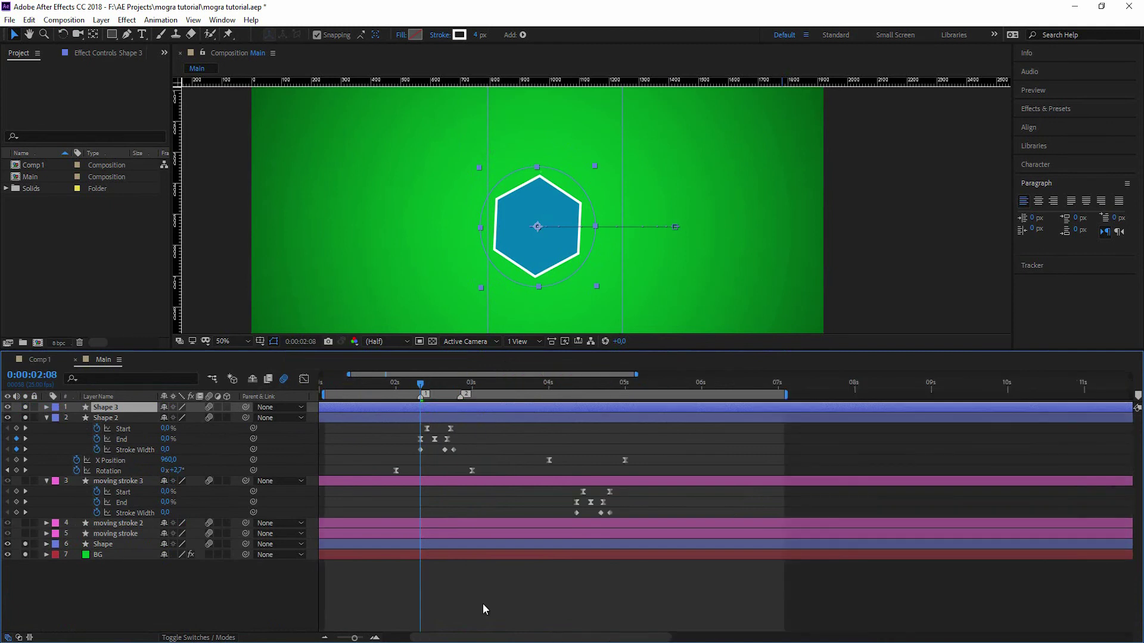
pyautogui.click(352, 387)
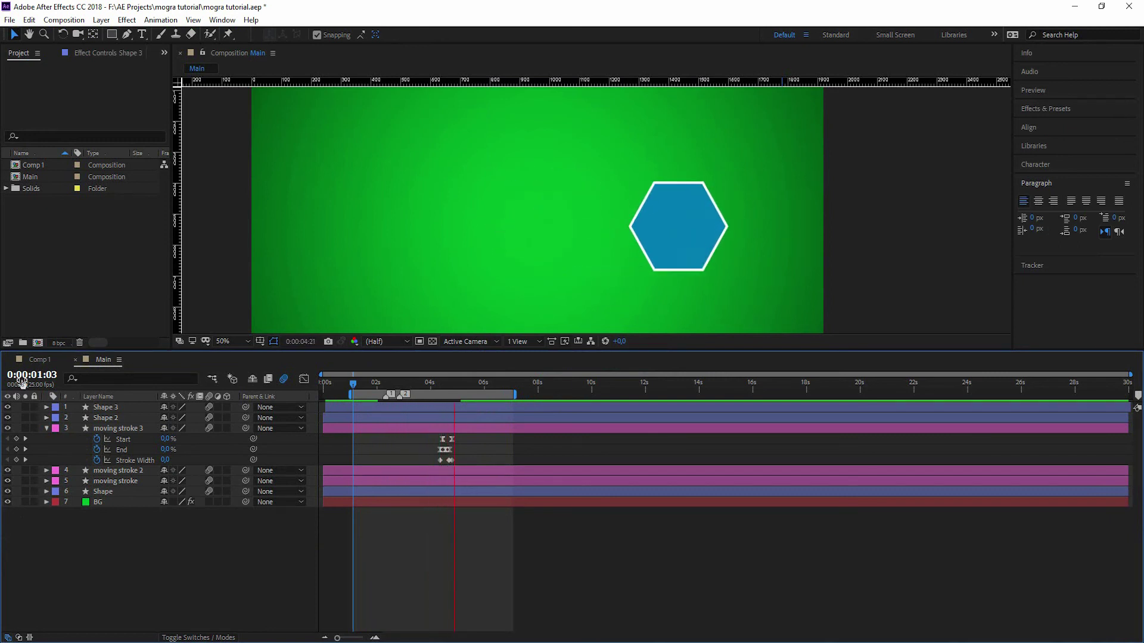
pyautogui.press('space')
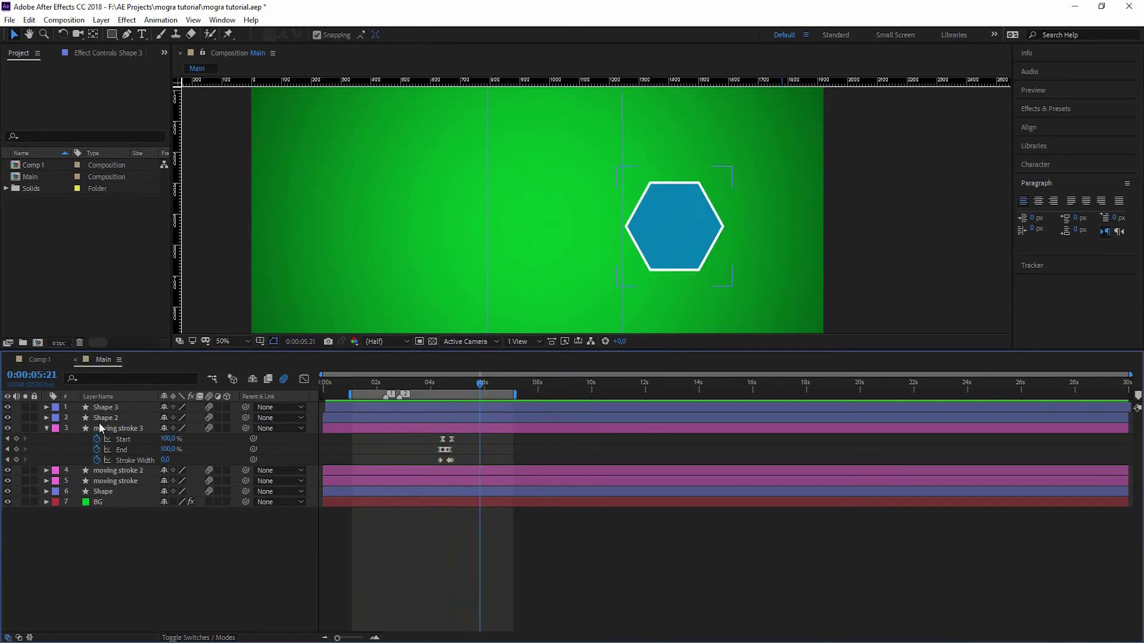
# Duplicate the Shape 2 circle layer again and place the copy at the top of the layer stack.
pyautogui.click(112, 491)
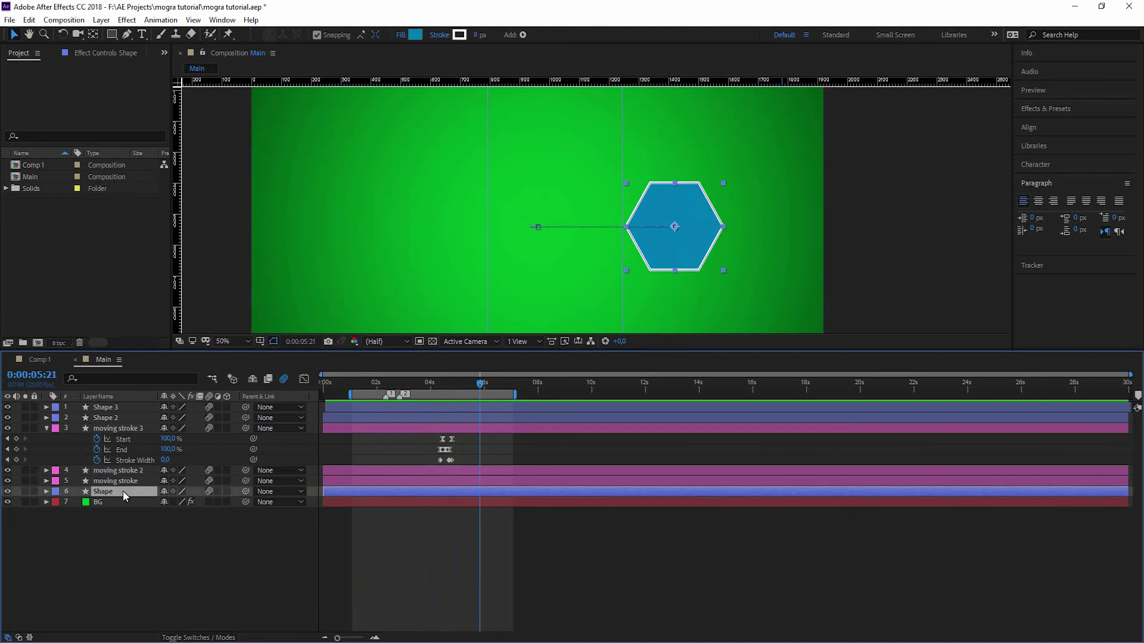
pyautogui.click(112, 418)
pyautogui.hotkey('ctrl', 'd')
pyautogui.moveTo(111, 418); pyautogui.dragTo(108, 403)
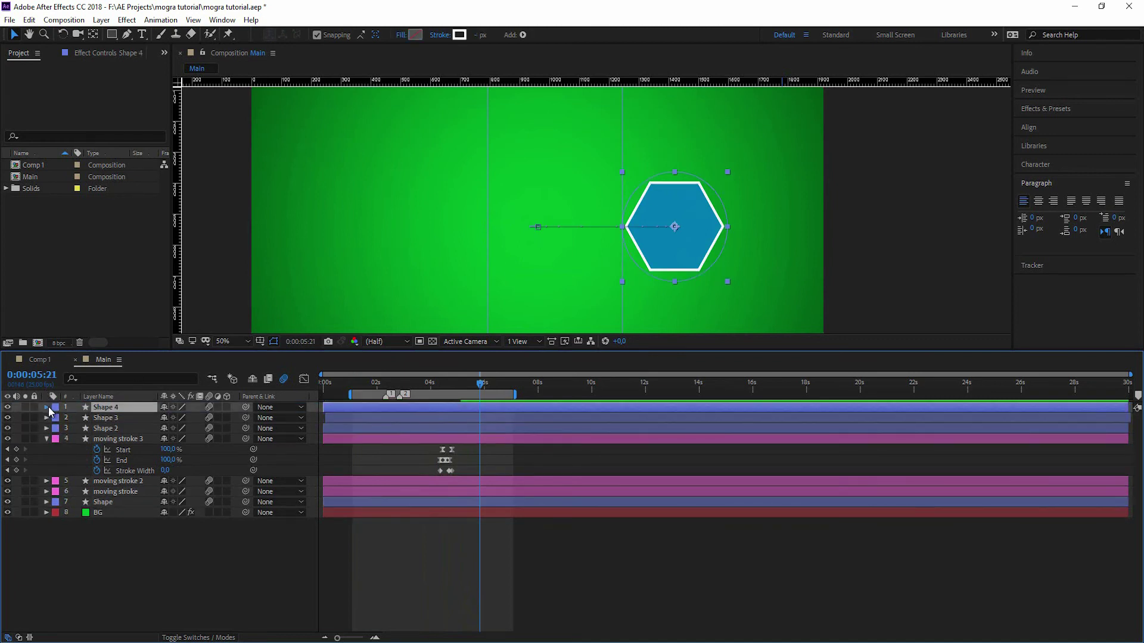
# Expand the Shape 4 layer's contents, go to 0:00:02:17, and turn off motion blur for the composition.
pyautogui.click(47, 407)
pyautogui.click(58, 418)
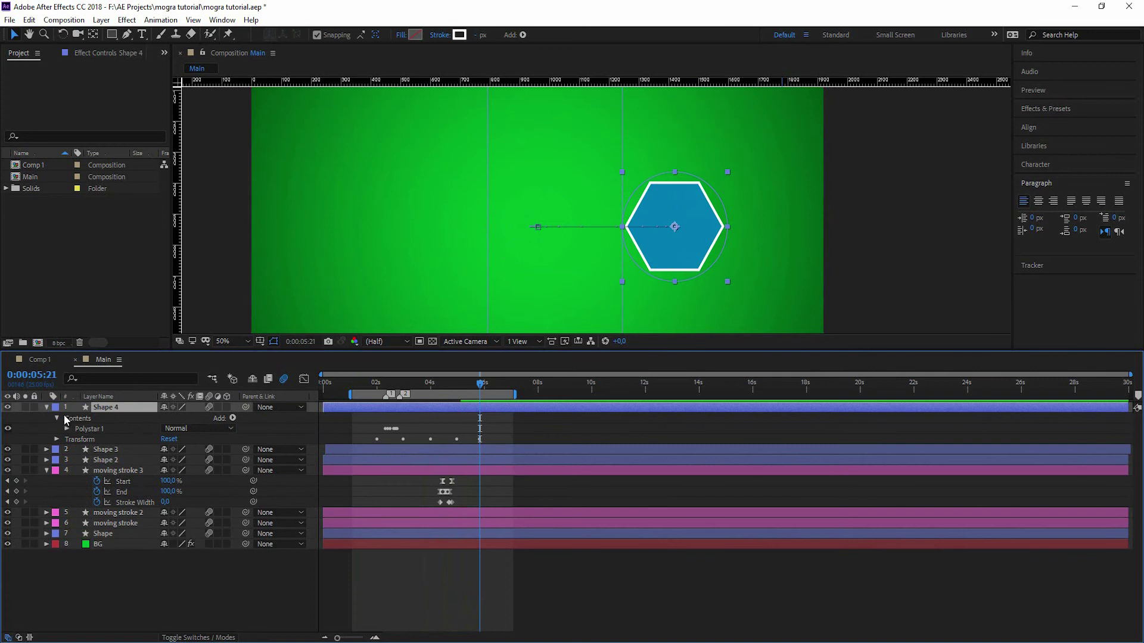
pyautogui.moveTo(483, 392); pyautogui.dragTo(393, 395)
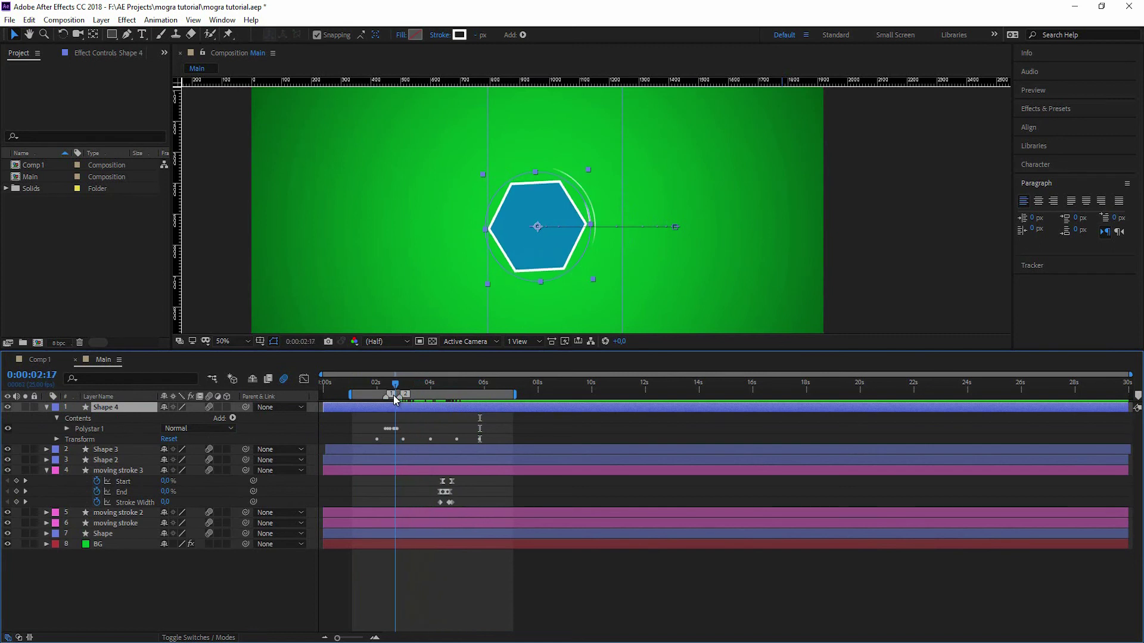
pyautogui.click(290, 382)
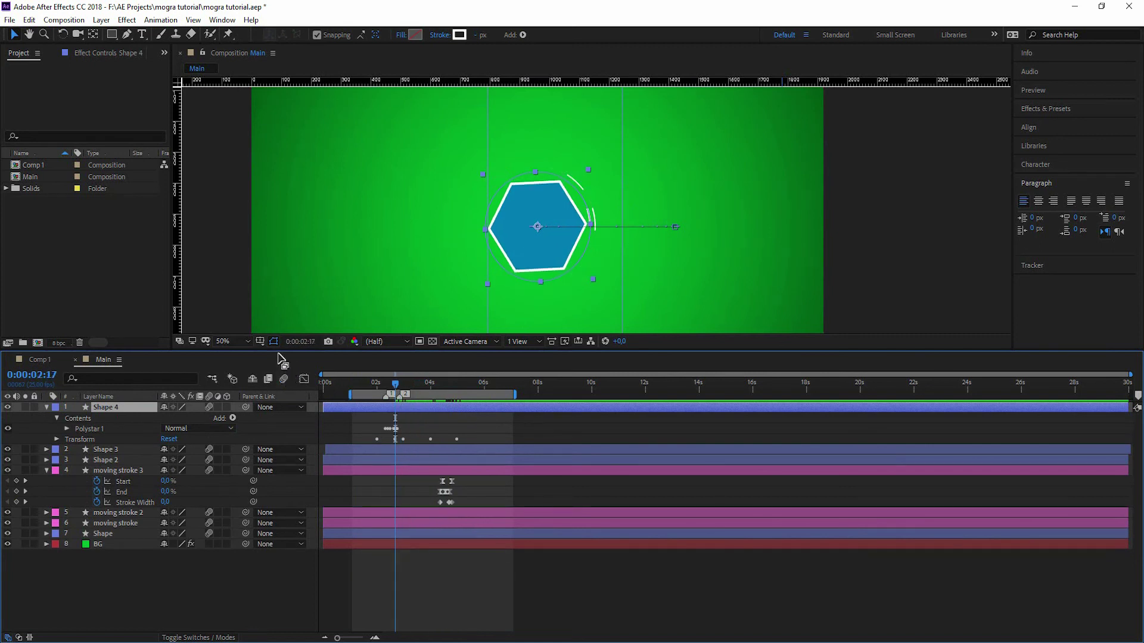
# Set Shape 4's Polystar Path Outer Radius to 136.8 and its Points to 6.
pyautogui.click(67, 429)
pyautogui.click(76, 439)
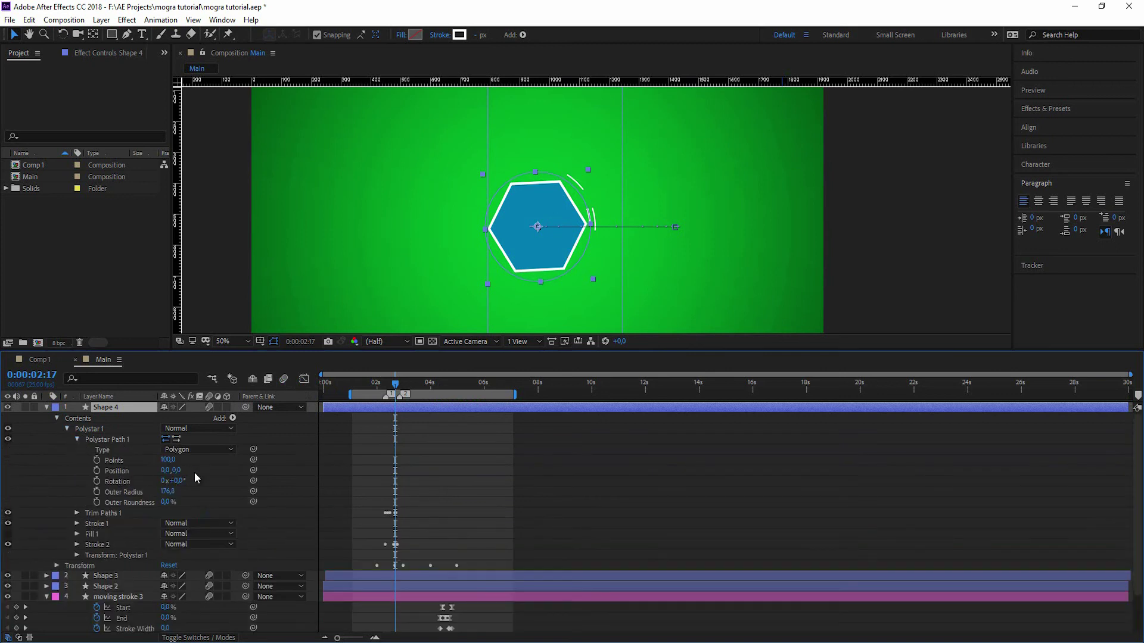
pyautogui.click(161, 492)
pyautogui.moveTo(162, 492); pyautogui.dragTo(141, 494)
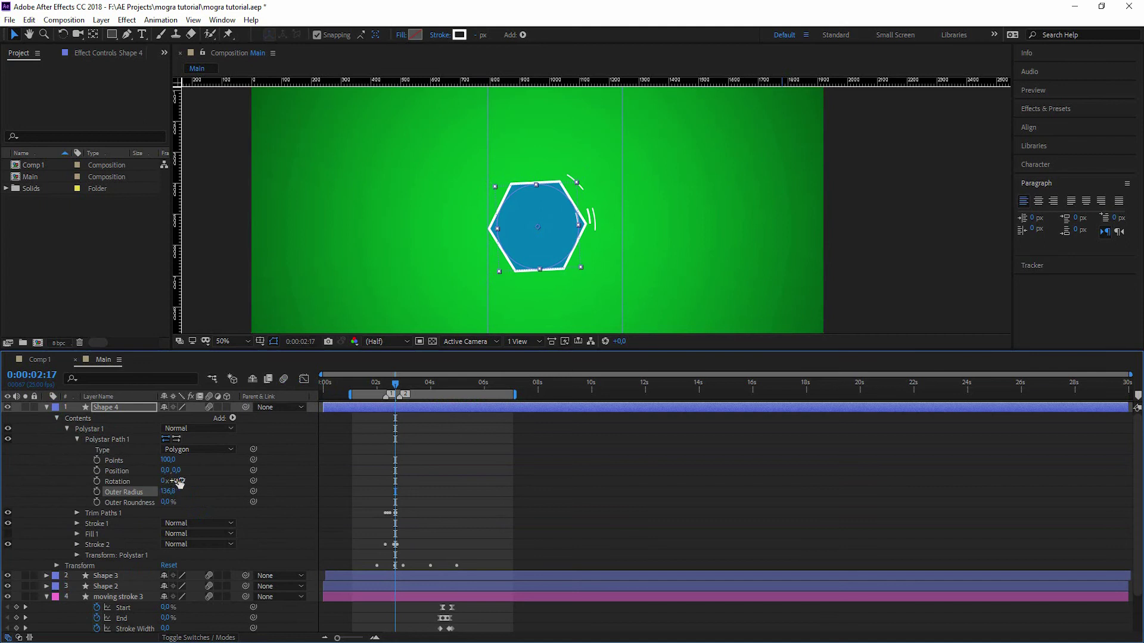
pyautogui.moveTo(170, 463); pyautogui.dragTo(109, 462)
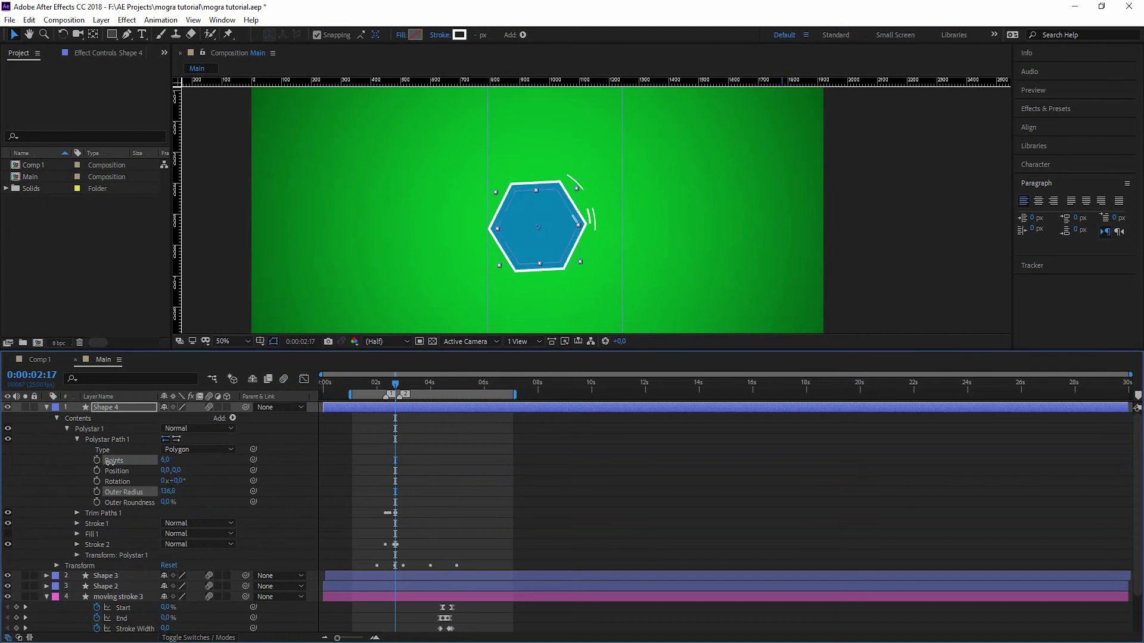
pyautogui.click(746, 488)
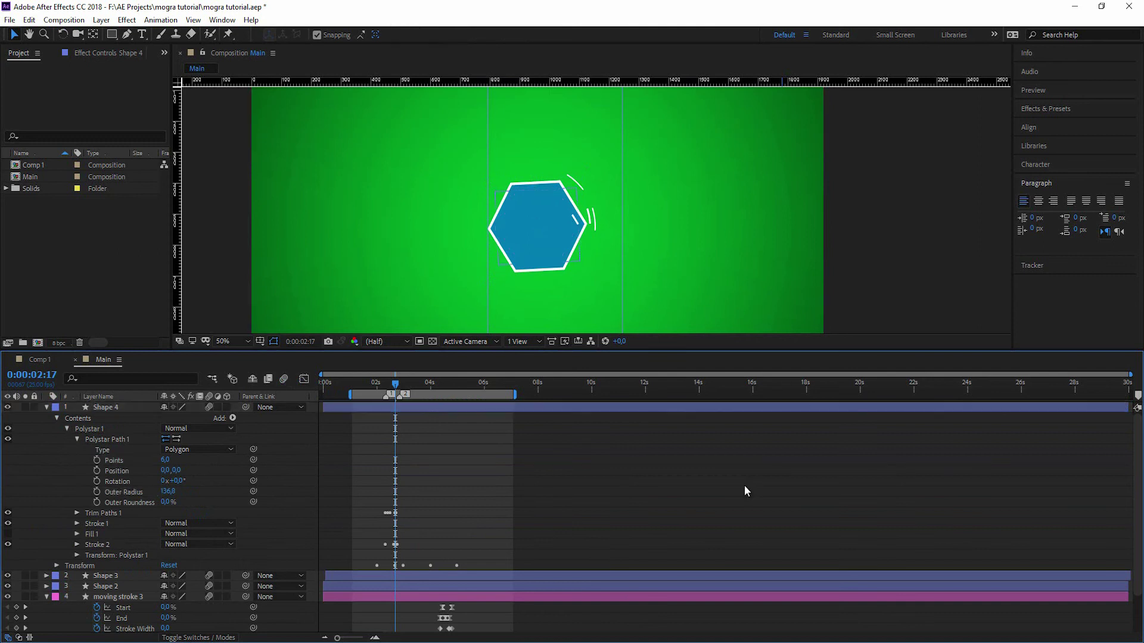
# Scrub to the rotation at 0:00:02:09 and open Shape 4's Stroke 1 Stroke Width for editing.
pyautogui.moveTo(352, 389); pyautogui.dragTo(386, 393)
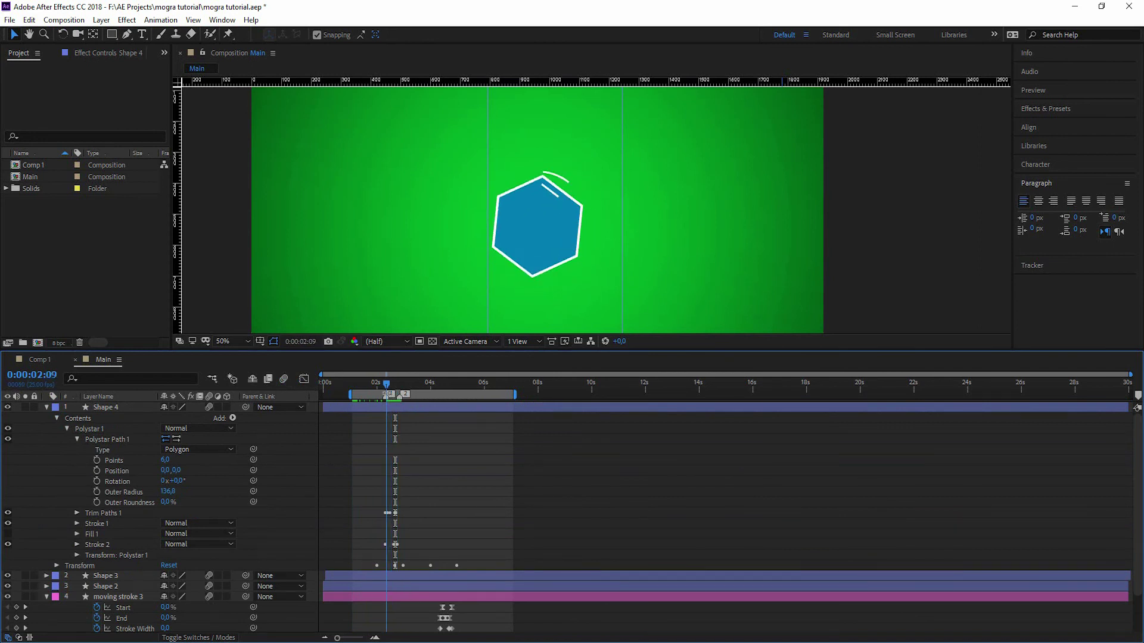
pyautogui.click(166, 460)
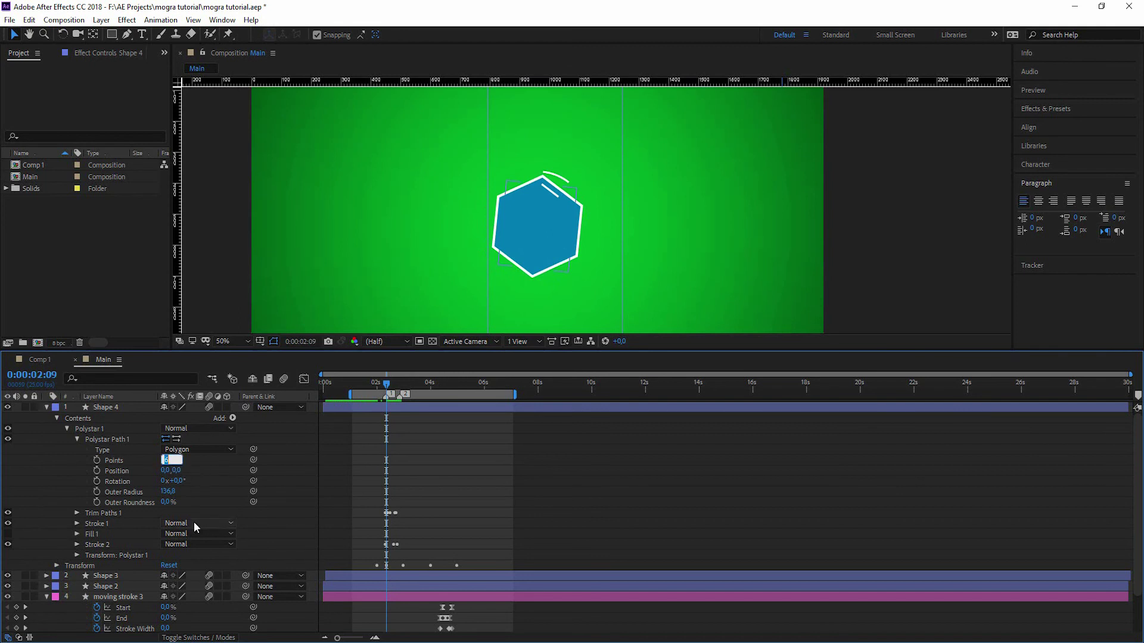
pyautogui.click(77, 523)
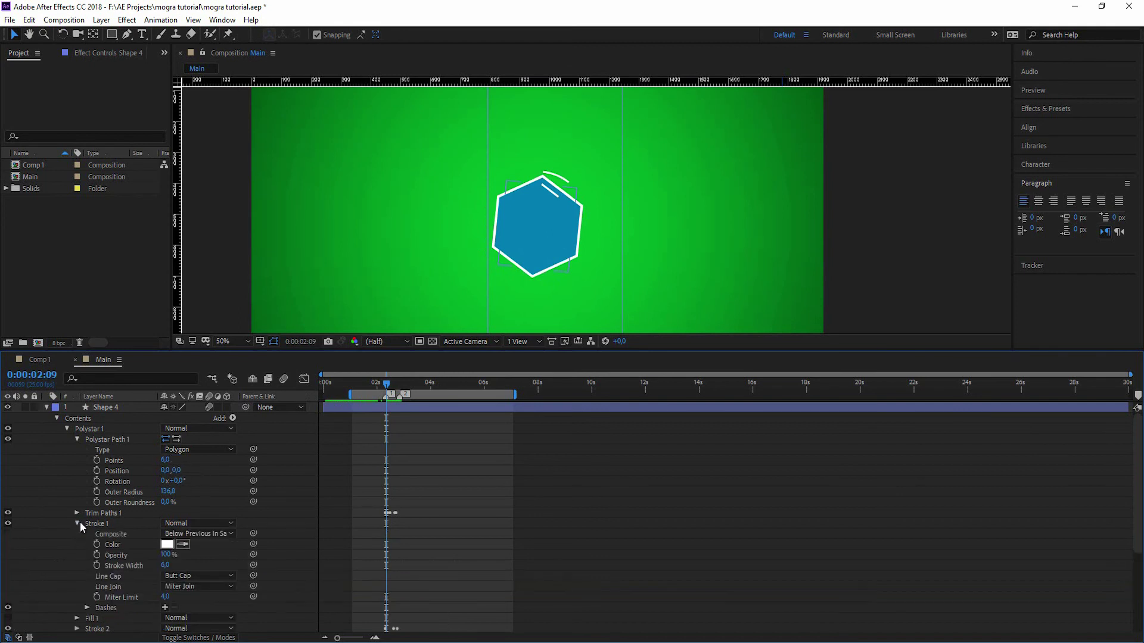
pyautogui.click(165, 564)
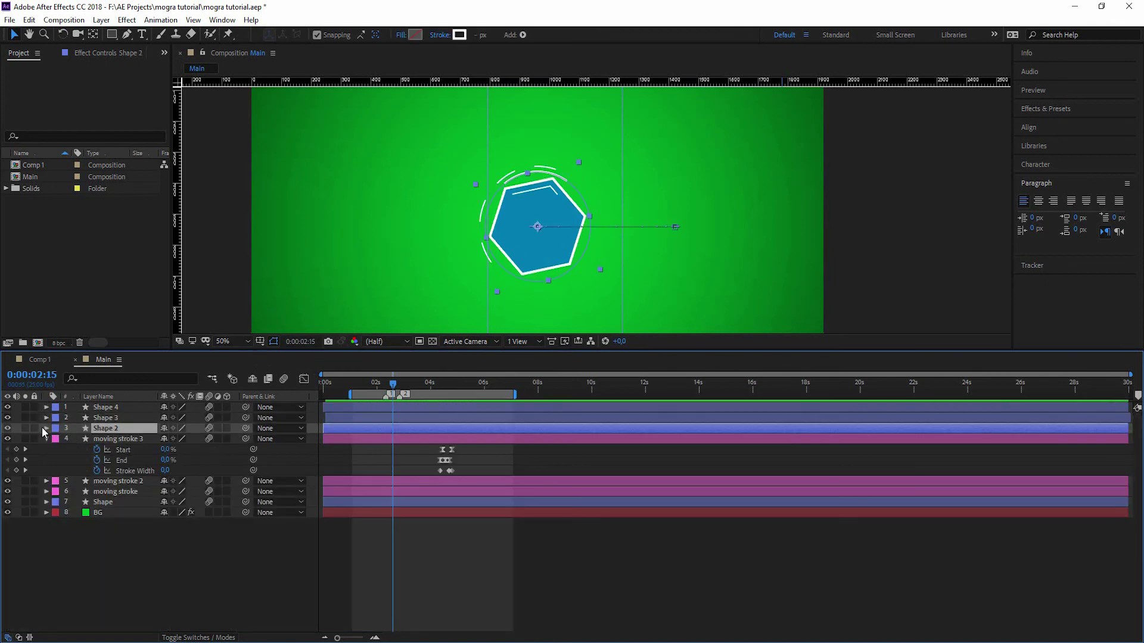
# Set the Shape 2 layer's Polystar Path Points to 6 and preview the animation.
pyautogui.click(47, 429)
pyautogui.scroll(-2, 70, 433)
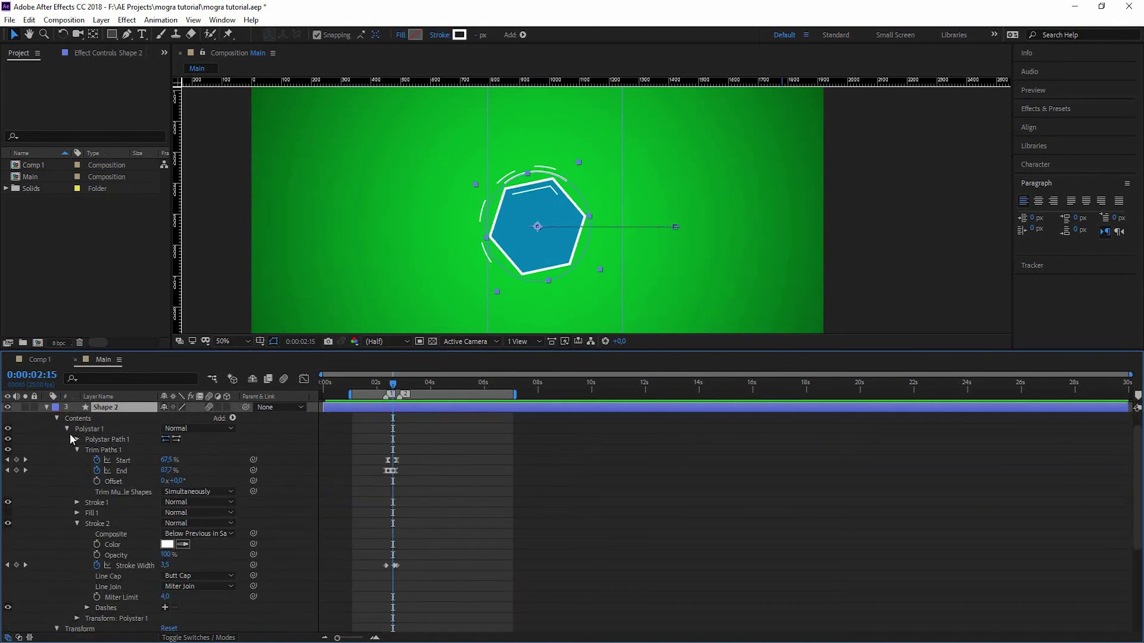
pyautogui.click(77, 439)
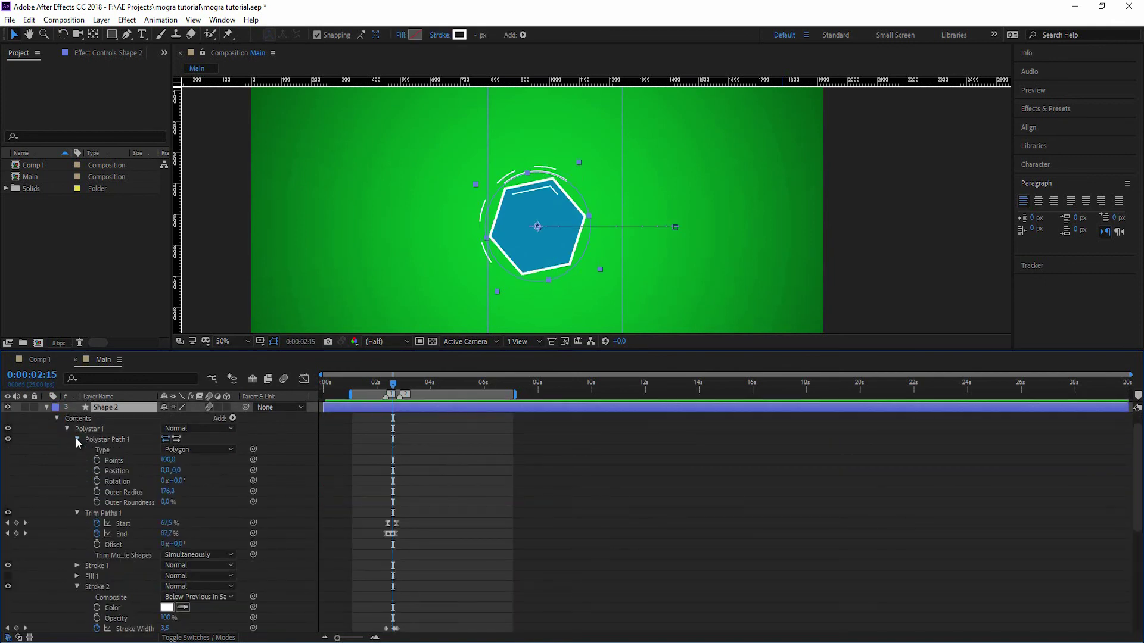
pyautogui.click(171, 460)
pyautogui.click(459, 470)
pyautogui.press('space')
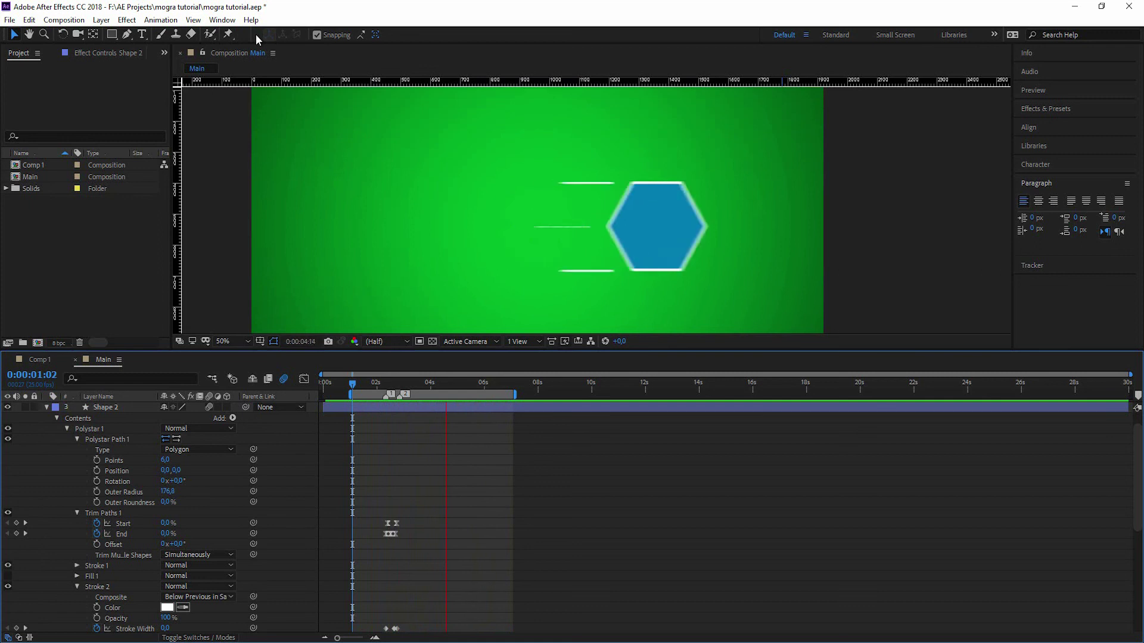
# Check the strokes around the hexagon at 0:00:02:17 and collapse the Shape 2 properties.
pyautogui.moveTo(352, 385); pyautogui.dragTo(395, 393)
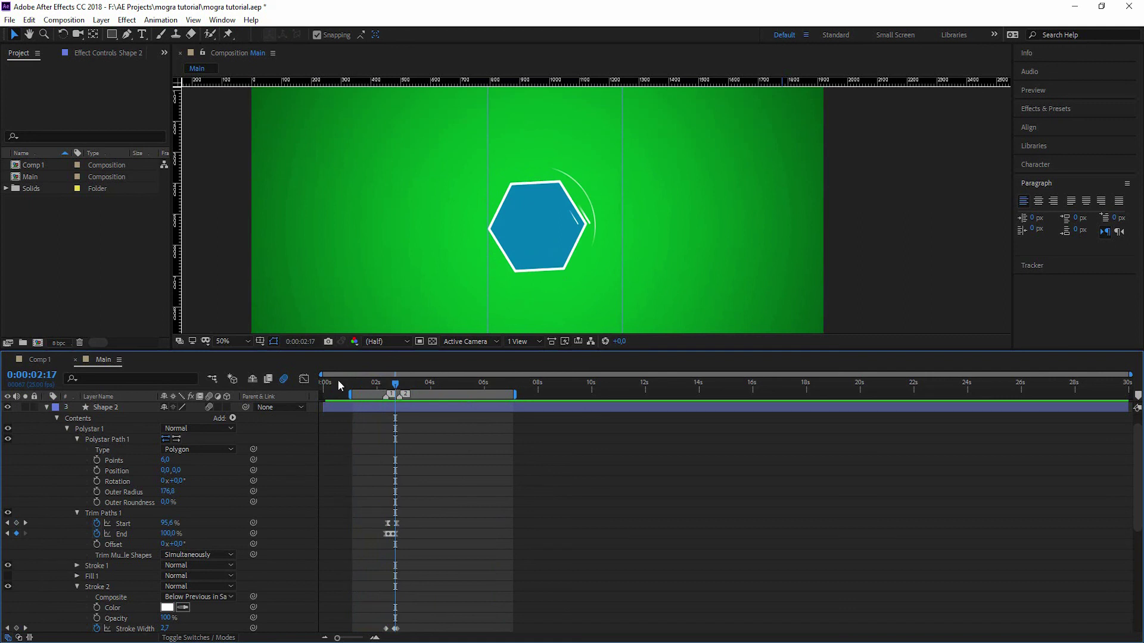
pyautogui.click(102, 407)
pyautogui.click(47, 407)
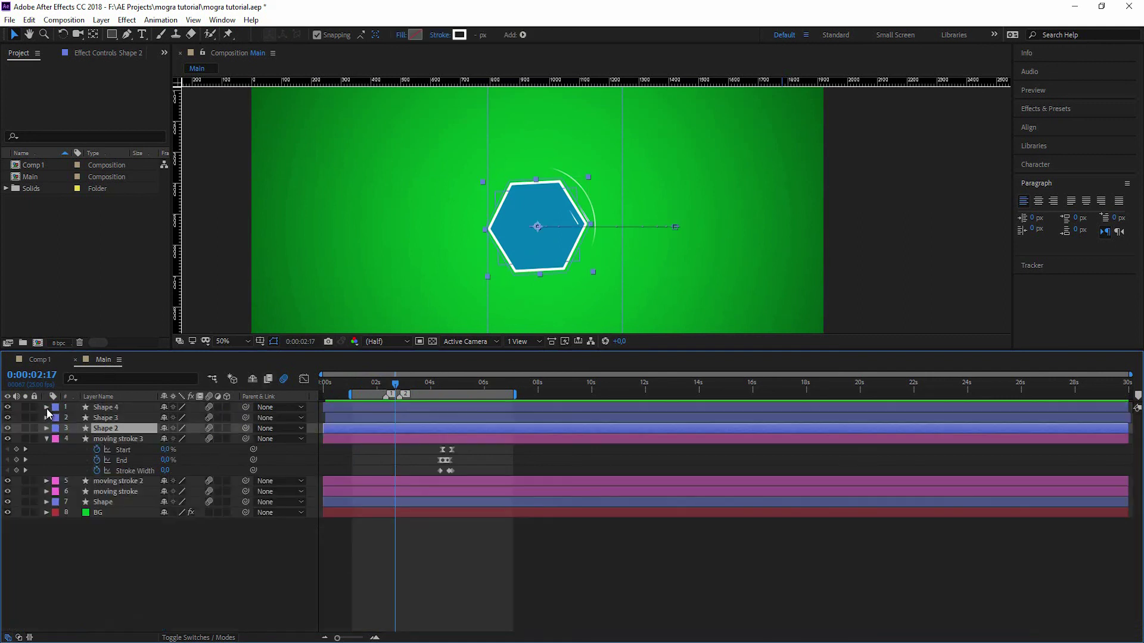
# Reveal the Rotation keyframes of the Shape hexagon layer and move the playhead to 0:00:03:24.
pyautogui.click(114, 499)
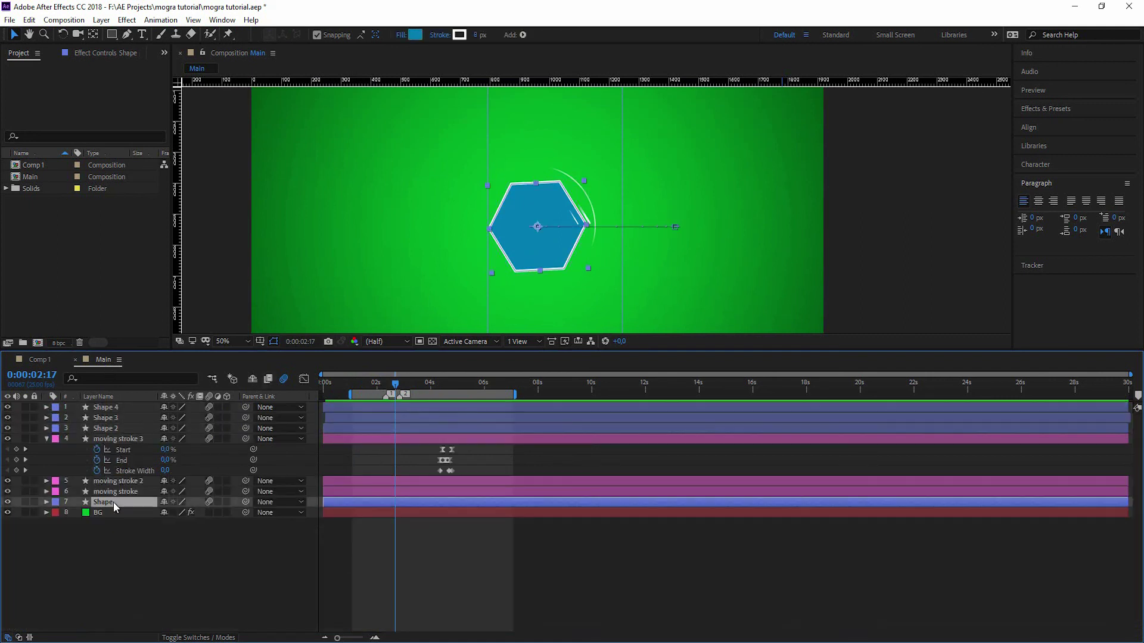
pyautogui.press('r')
pyautogui.press('k')
pyautogui.click(180, 512)
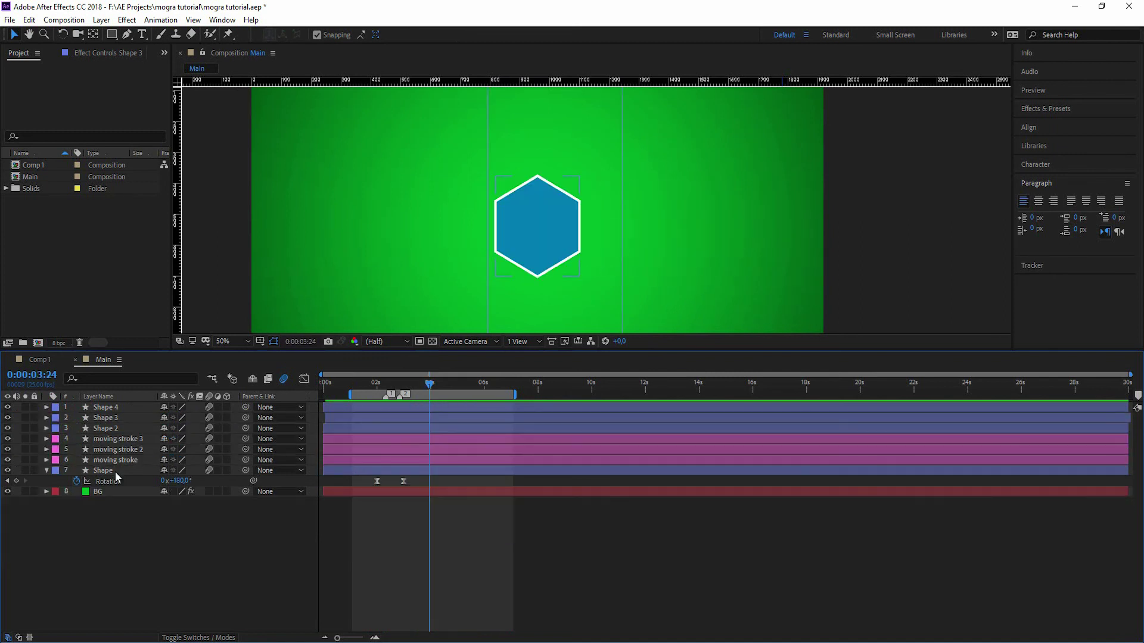
# Apply a Drop Shadow effect to the Shape layer with Direction 223°, Distance 11, and Softness 19.
pyautogui.click(103, 471)
pyautogui.click(112, 528)
pyautogui.click(106, 474)
pyautogui.click(1048, 109)
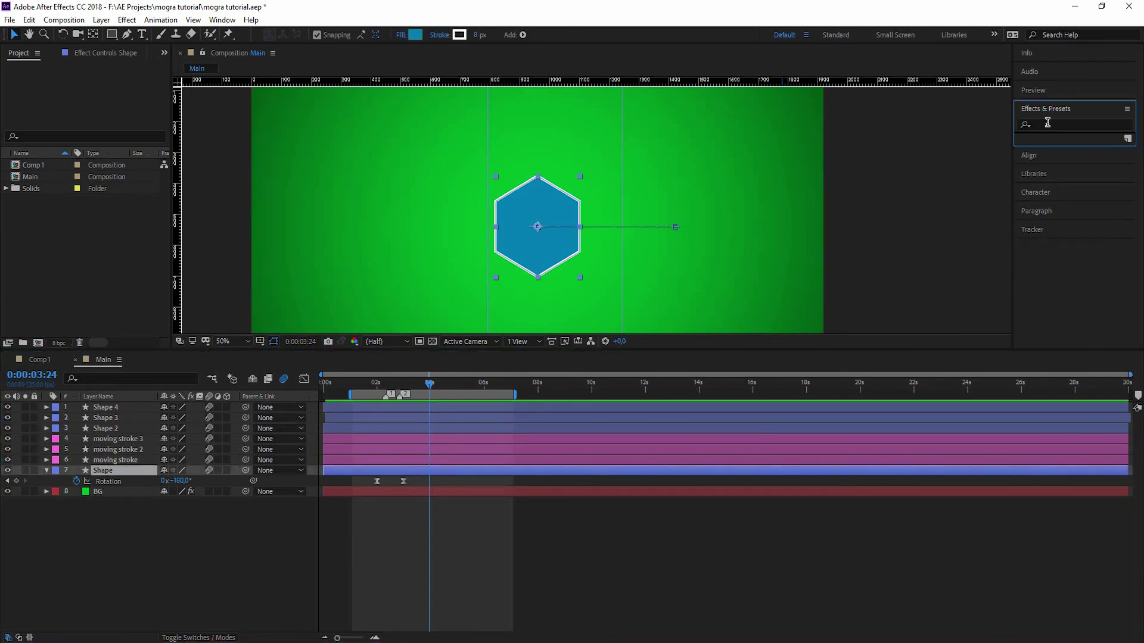
pyautogui.click(1047, 124)
pyautogui.write('drop')
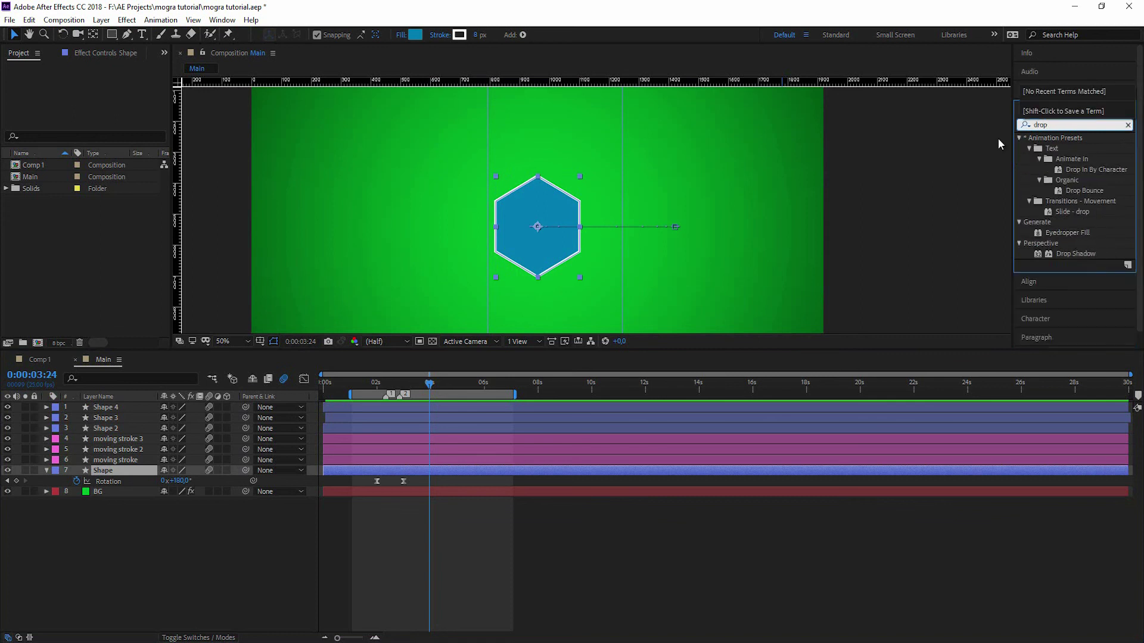
pyautogui.scroll(1, 566, 232)
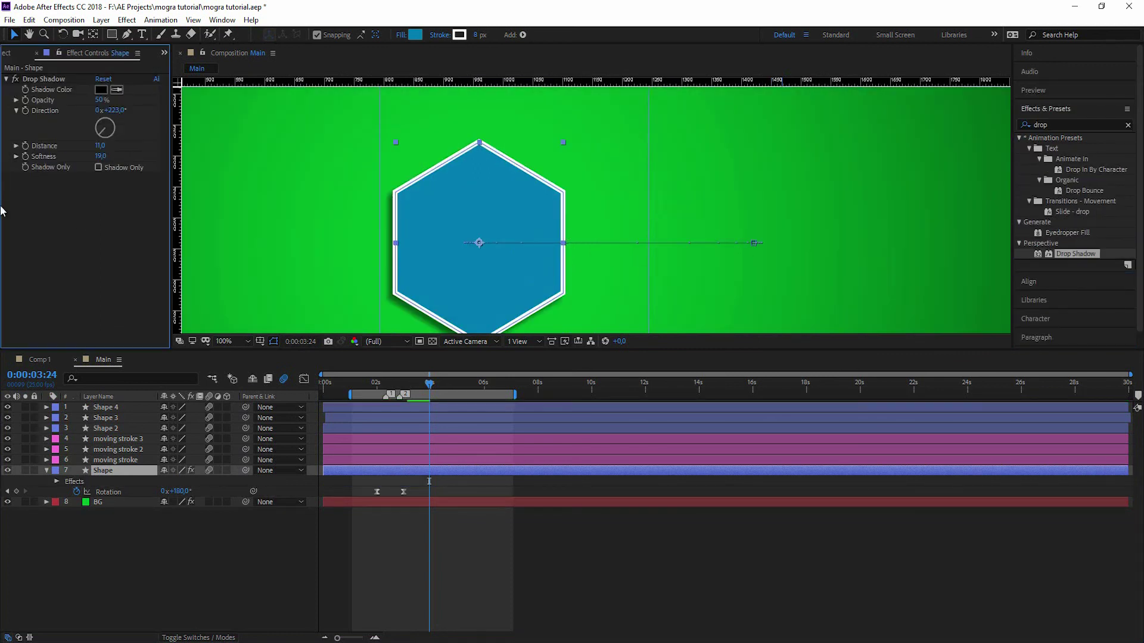
# Add Bevel Alpha above Drop Shadow on the Shape layer with Edge Thickness 6.40 and Light Angle -133°.
pyautogui.click(1061, 124)
pyautogui.write('bevel')
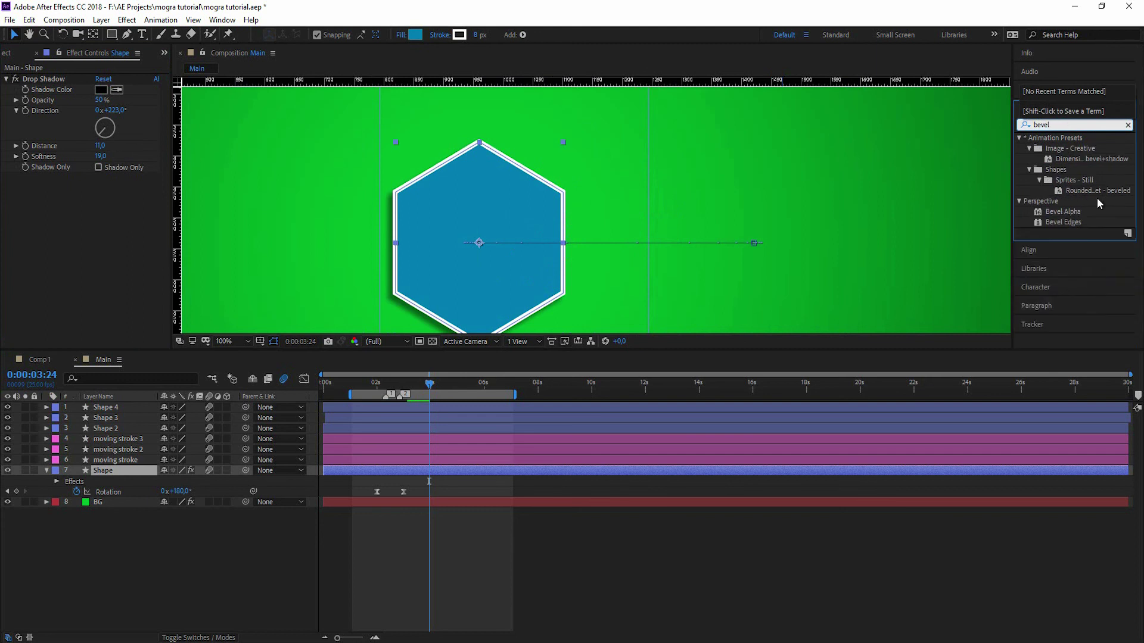
pyautogui.moveTo(1063, 212); pyautogui.dragTo(127, 90)
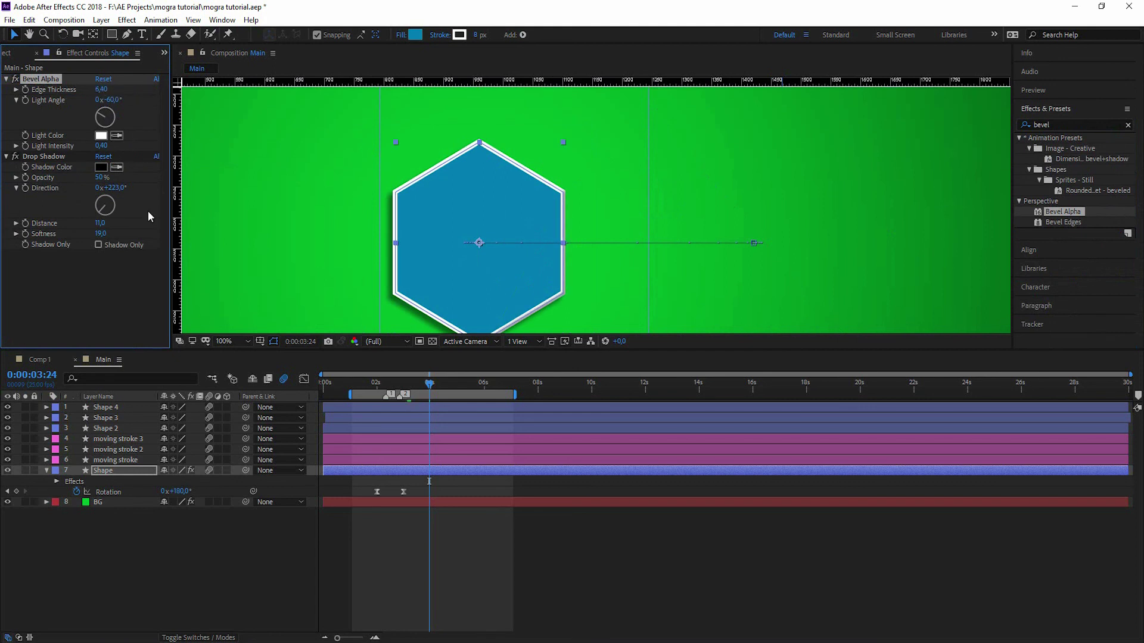
pyautogui.click(551, 539)
pyautogui.moveTo(606, 219); pyautogui.dragTo(609, 194)
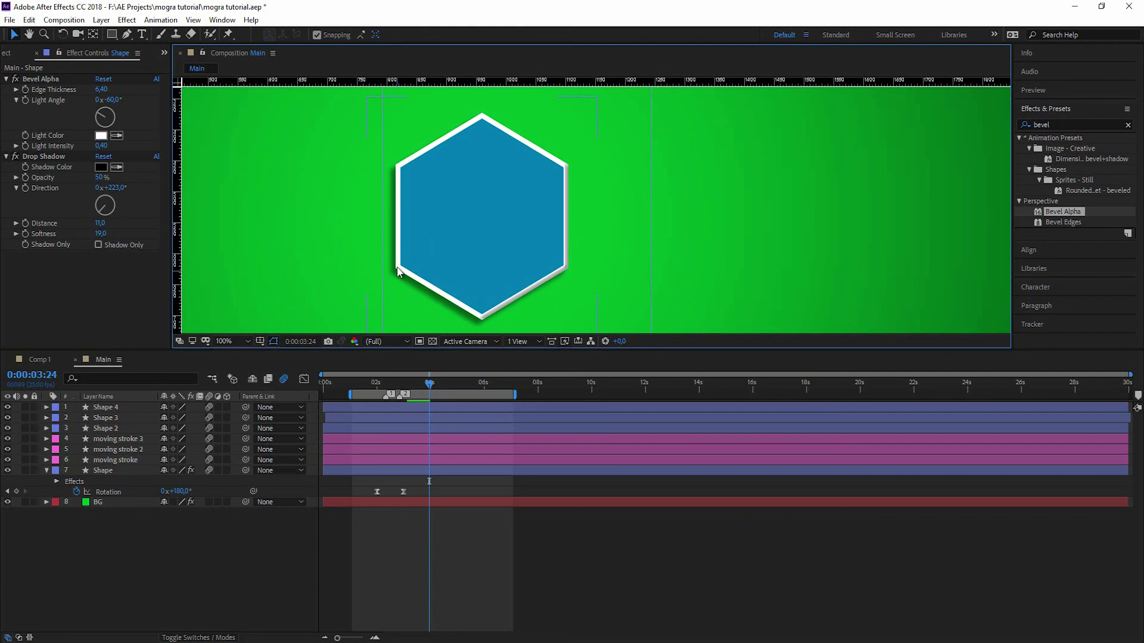
pyautogui.moveTo(101, 119); pyautogui.dragTo(102, 125)
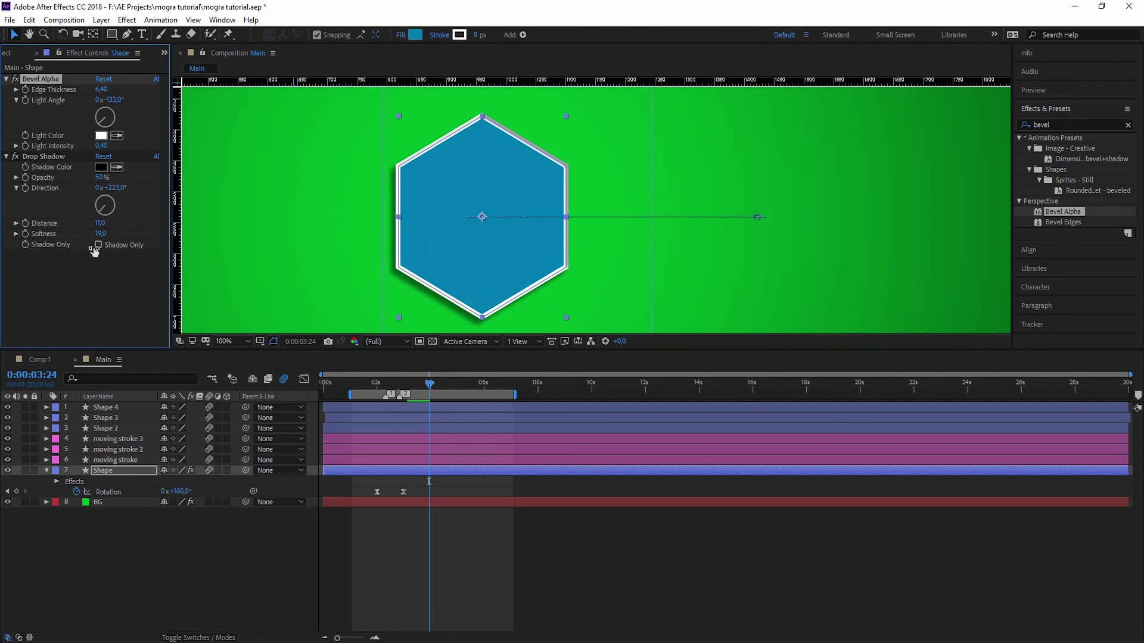
# Duplicate the Shape hexagon layer together with its bevel and shadow effects.
pyautogui.click(189, 556)
pyautogui.click(91, 470)
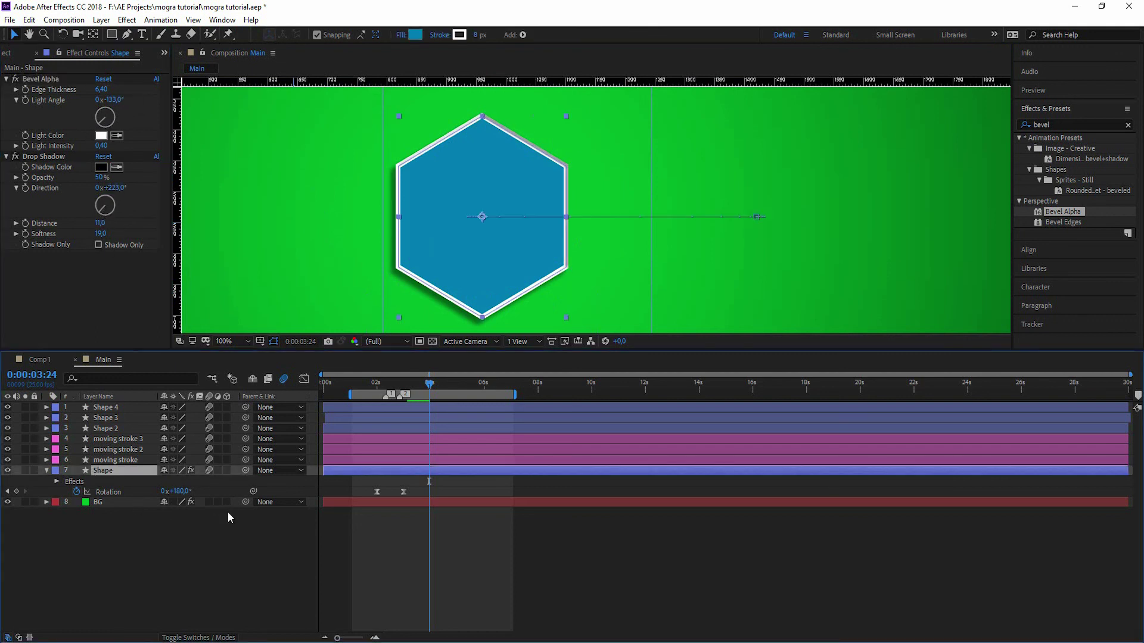
pyautogui.hotkey('ctrl', 'd')
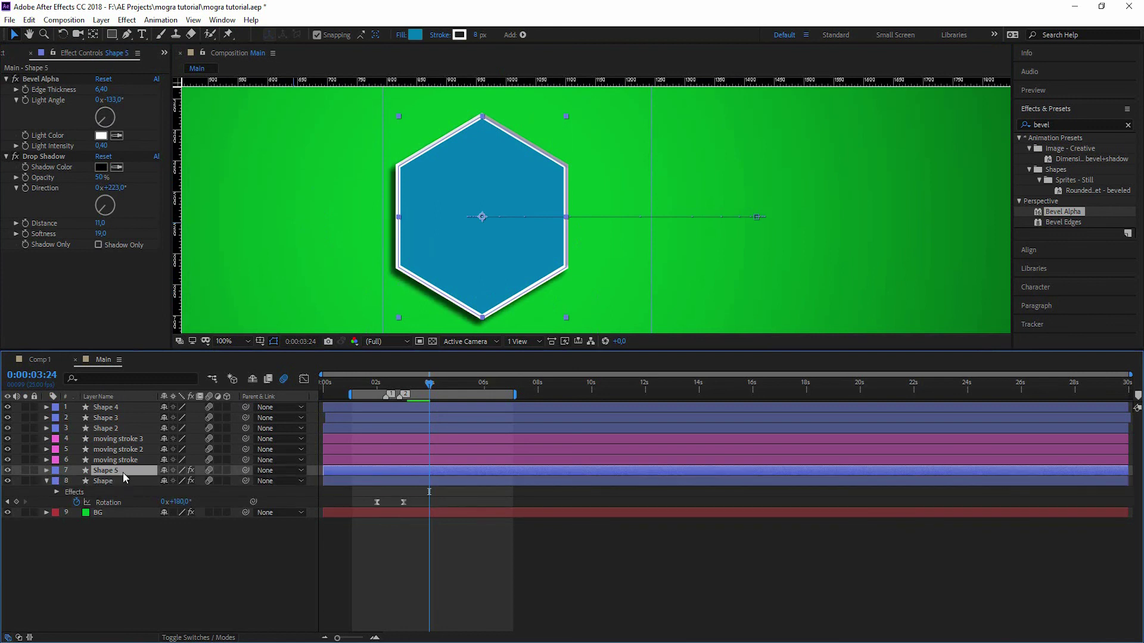
# Change the Fill 1 color of the duplicated hexagon layer to teal.
pyautogui.click(46, 470)
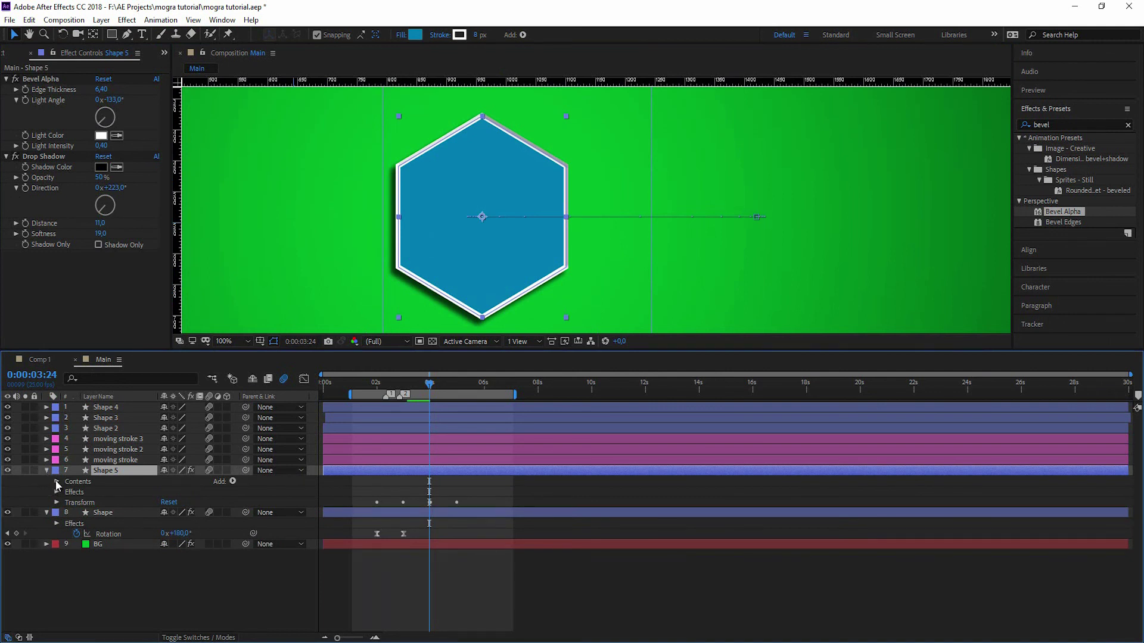
pyautogui.click(56, 480)
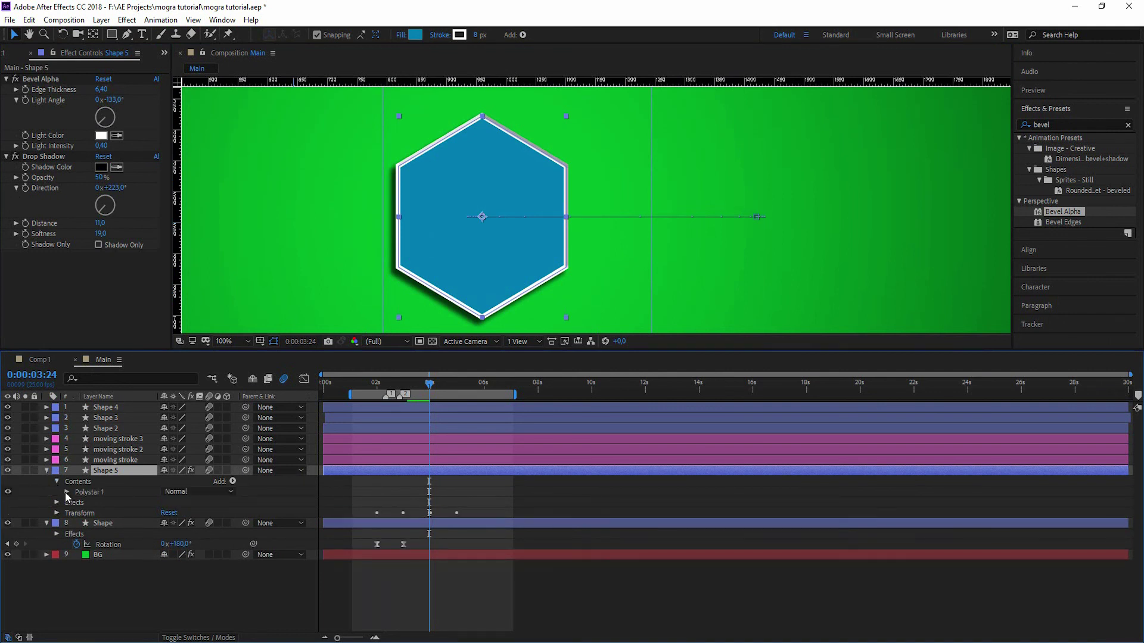
pyautogui.click(66, 492)
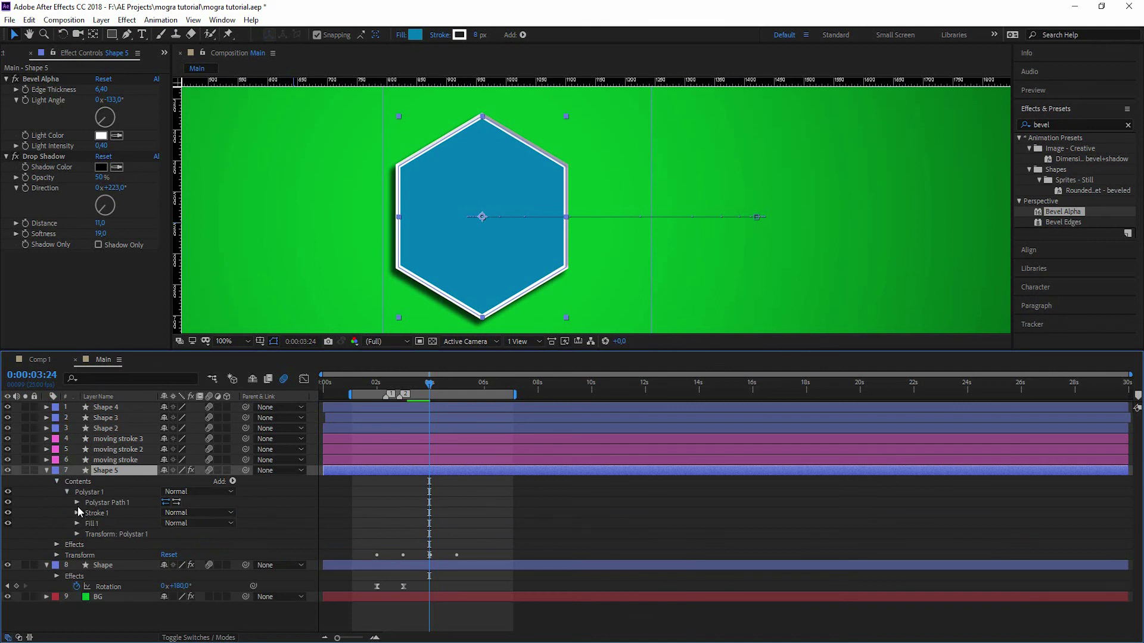
pyautogui.click(77, 524)
pyautogui.click(168, 555)
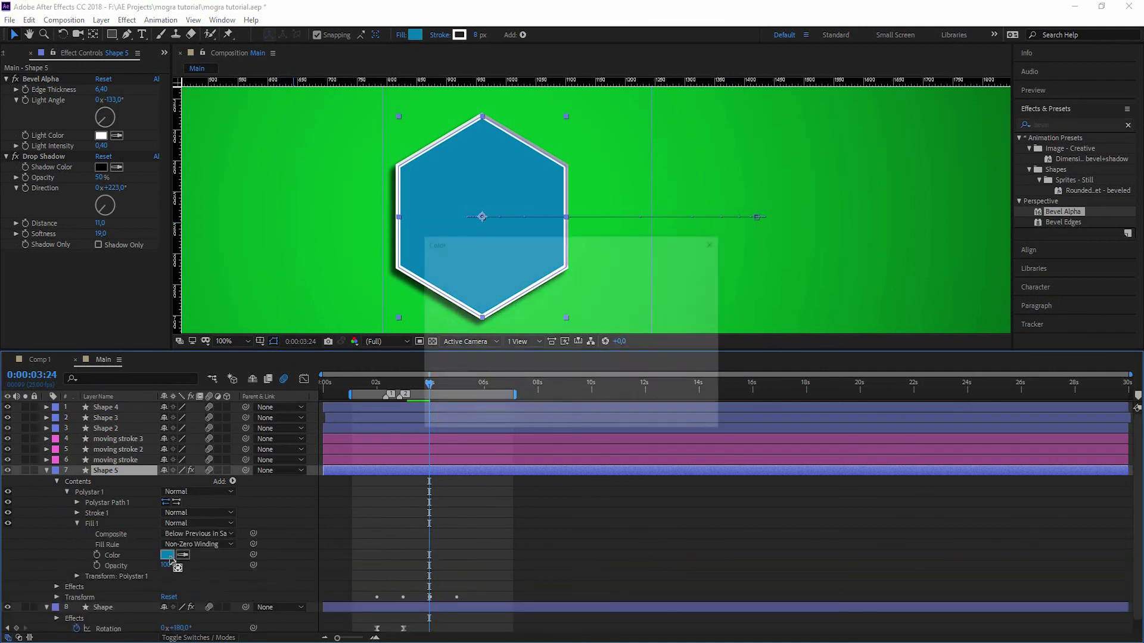
pyautogui.moveTo(604, 341); pyautogui.dragTo(603, 348)
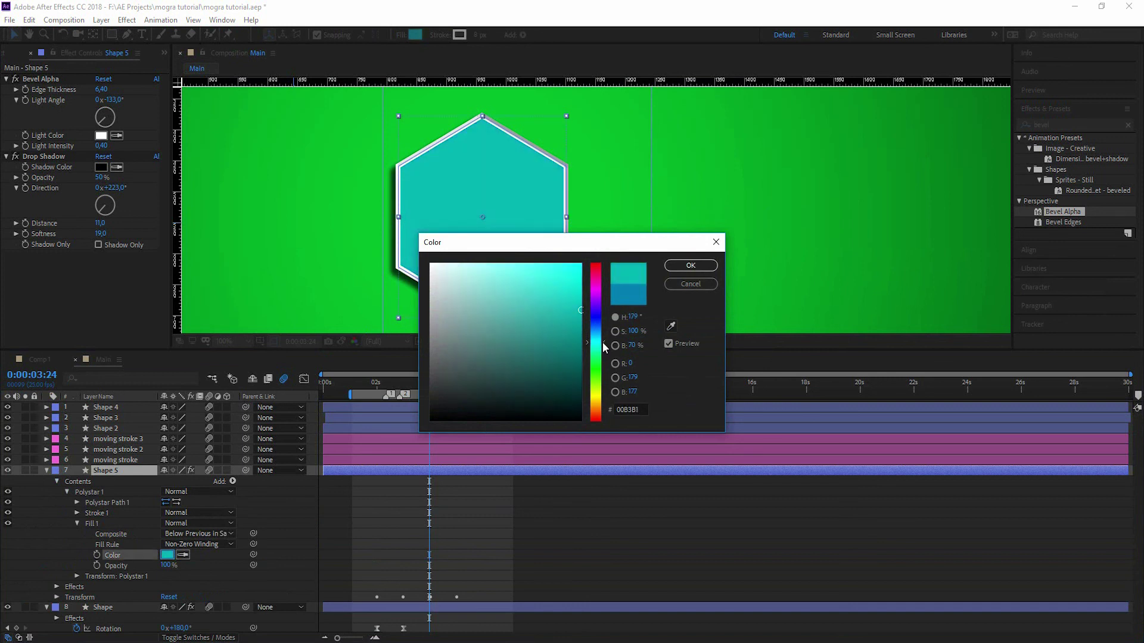
pyautogui.click(690, 265)
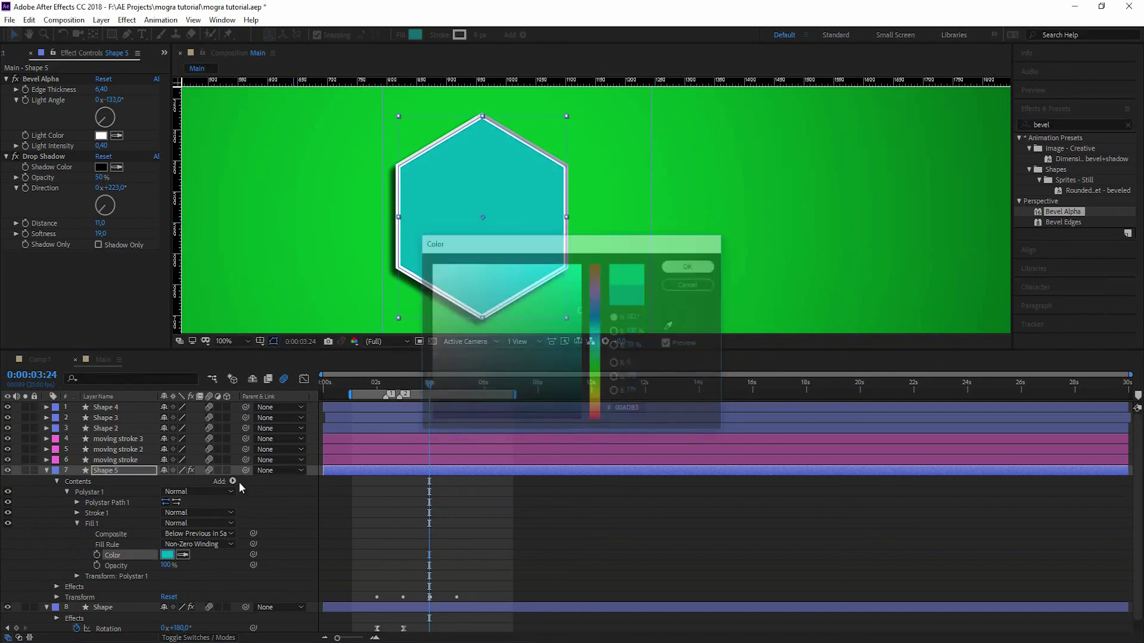
# Set the duplicated hexagon's Polystar Path Outer Radius to 122 and collapse its layer properties.
pyautogui.click(77, 503)
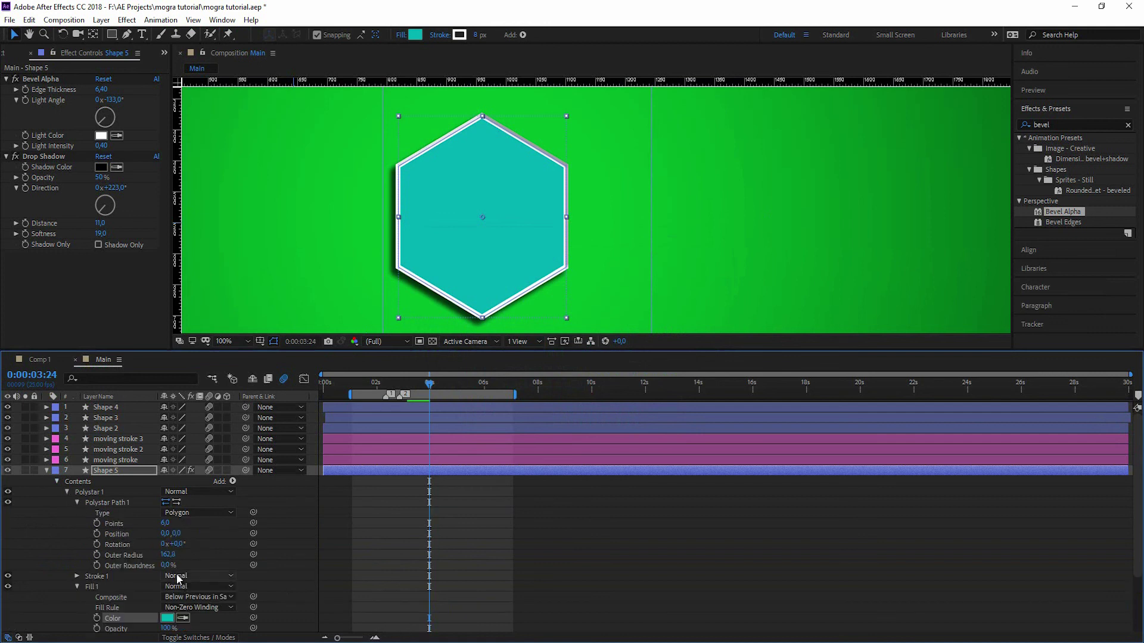
pyautogui.click(167, 554)
pyautogui.write('122')
pyautogui.click(228, 550)
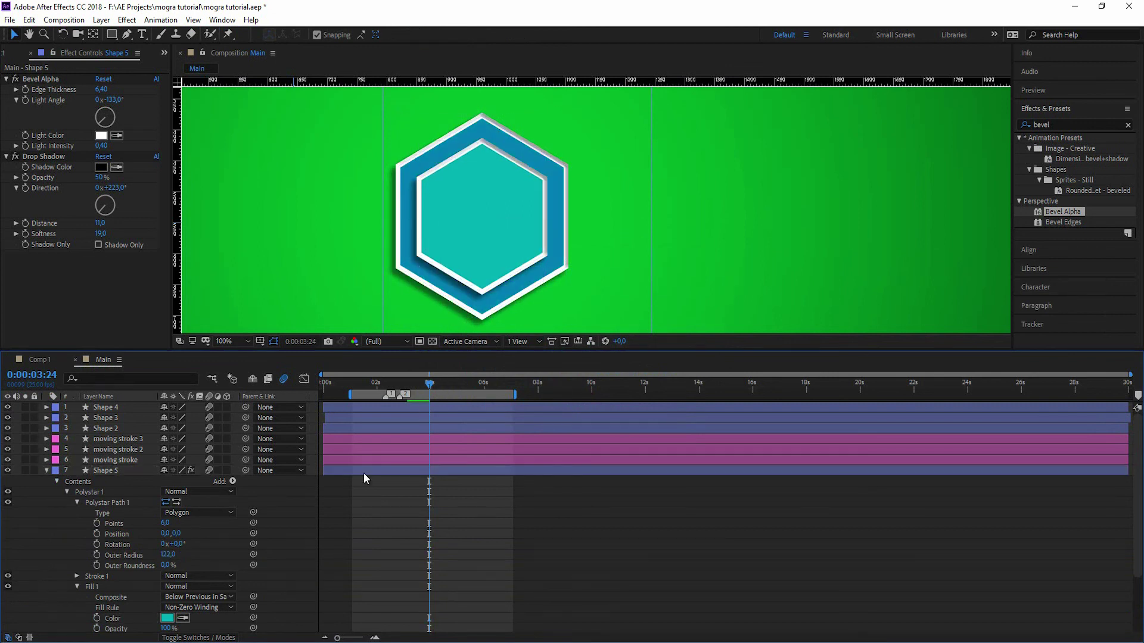
pyautogui.click(47, 470)
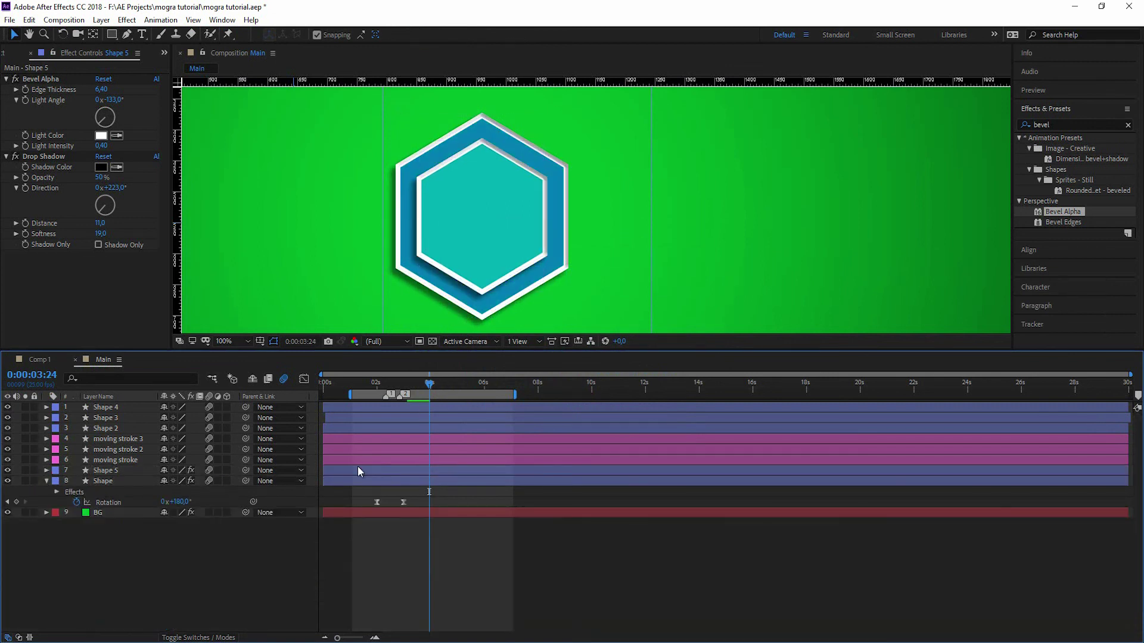
pyautogui.click(346, 470)
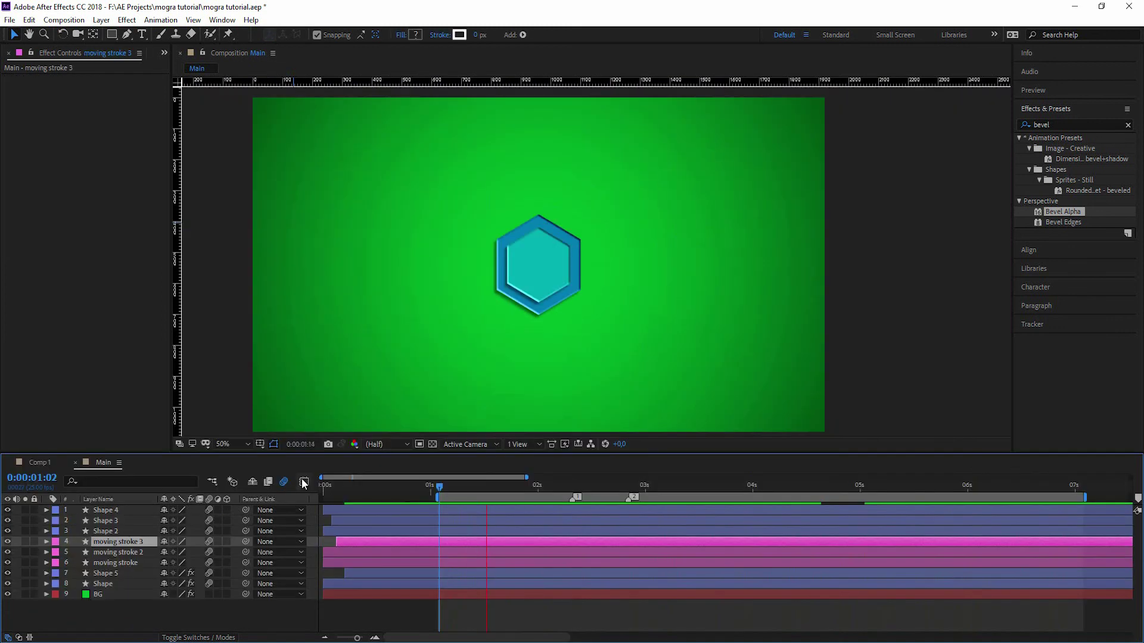